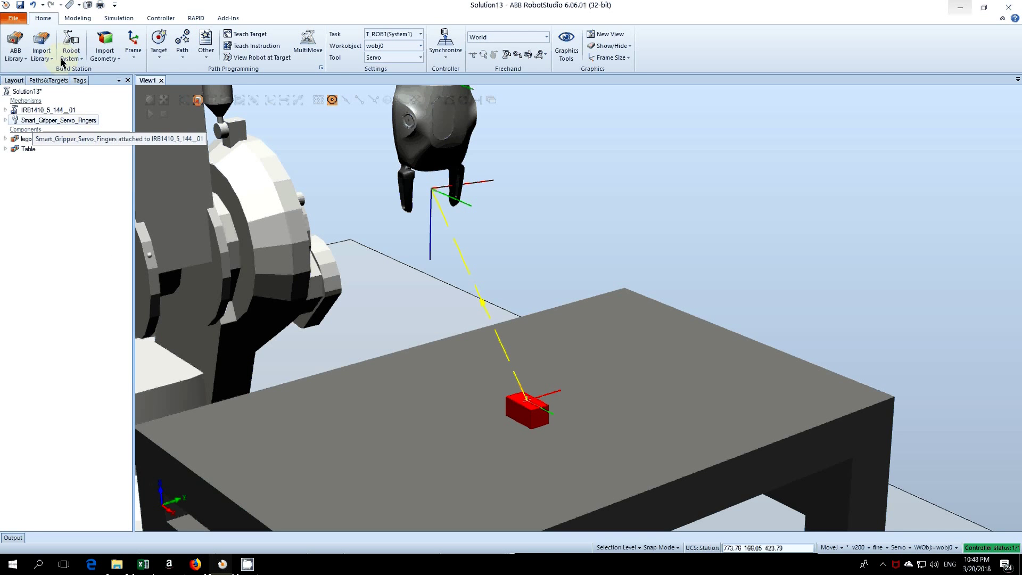
# Select Smart_Gripper_Servo_Fingers in the Layout tree and bring up its context menu.
pyautogui.click(57, 121)
pyautogui.rightClick(59, 122)
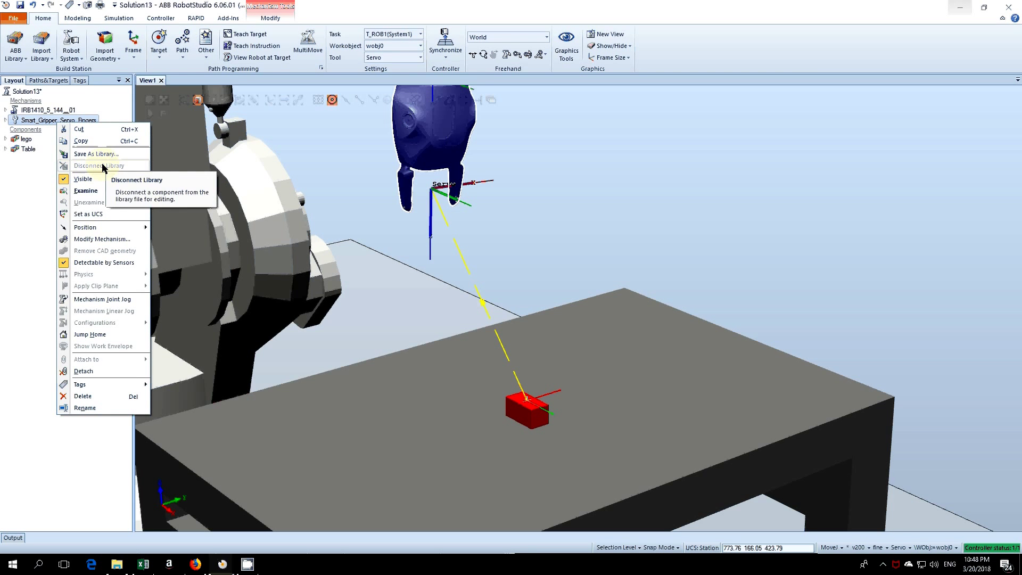
# Confirm the gripperopen (25) and gripper_closed (15) poses in Modify Mechanism, then close it.
pyautogui.click(104, 241)
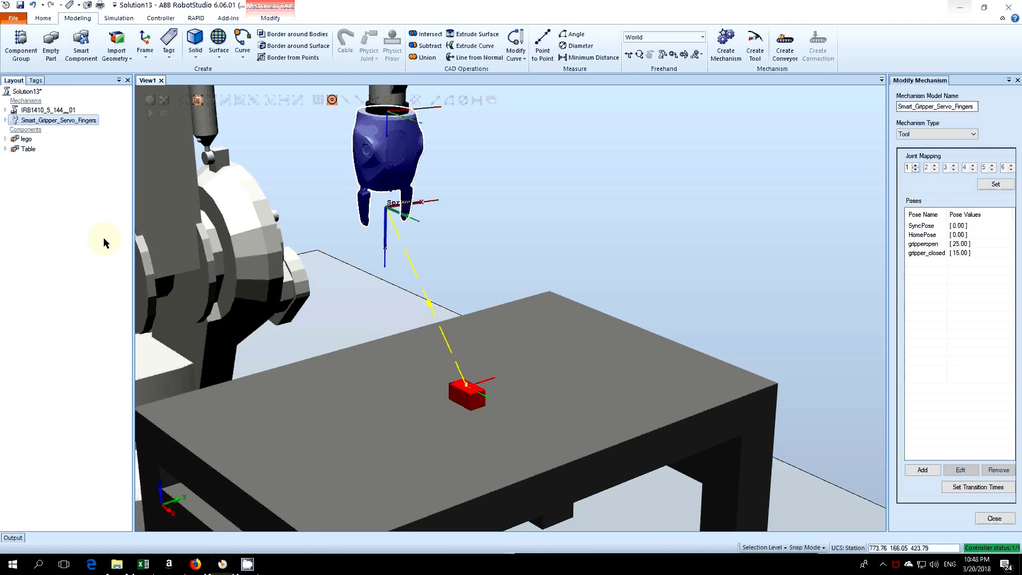
pyautogui.click(925, 472)
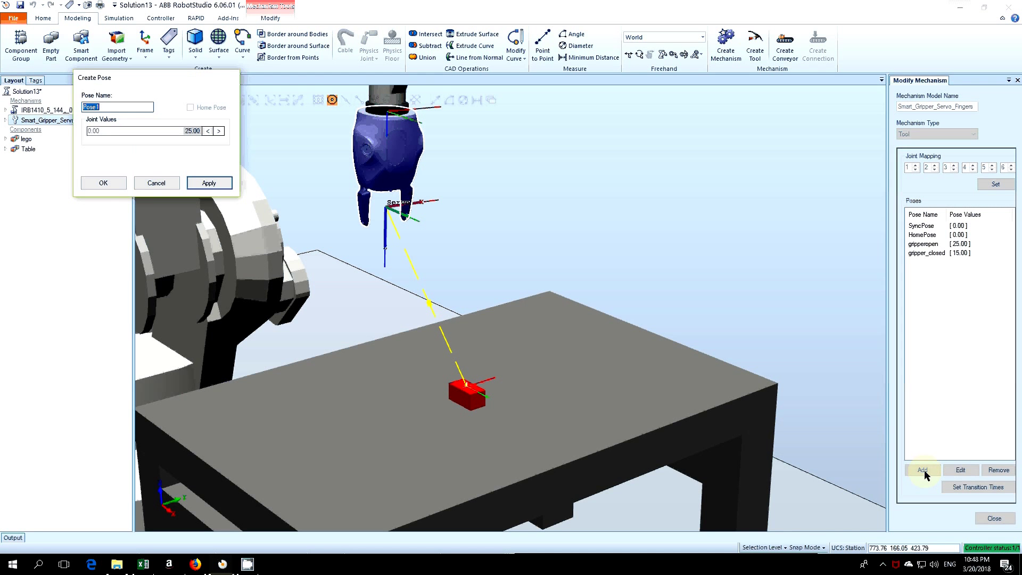
pyautogui.moveTo(192, 135); pyautogui.dragTo(187, 133)
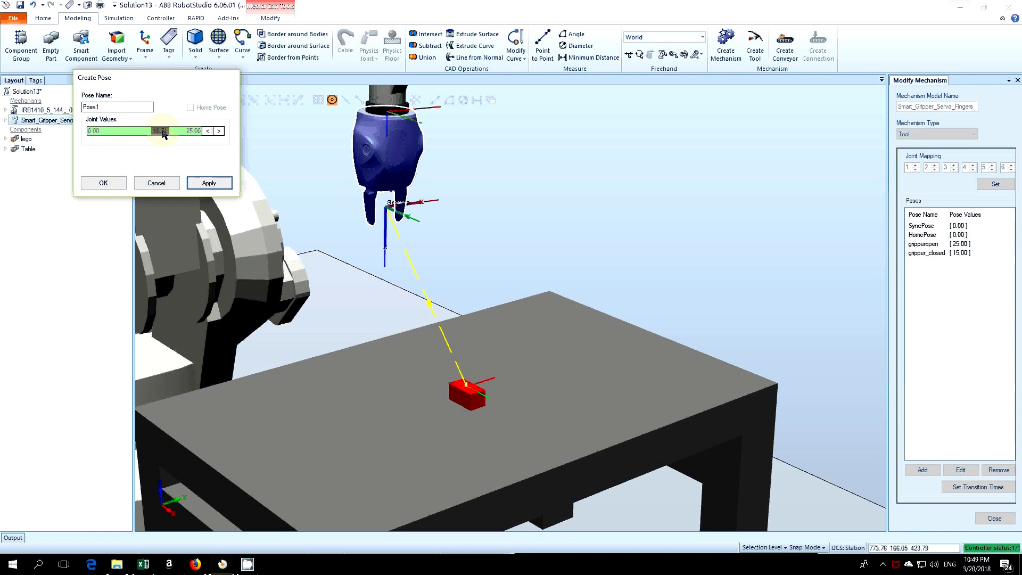
pyautogui.click(105, 183)
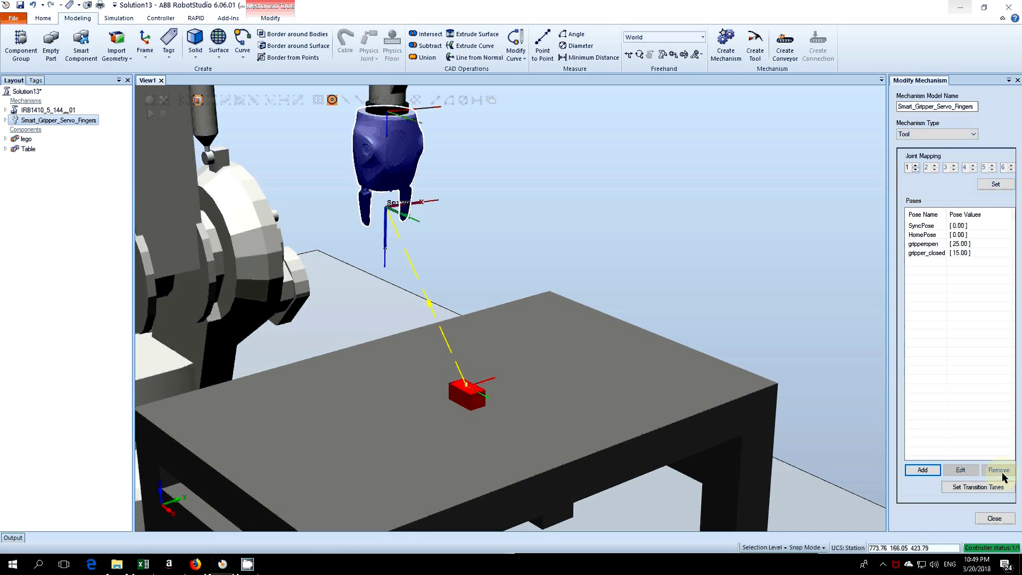
pyautogui.click(995, 518)
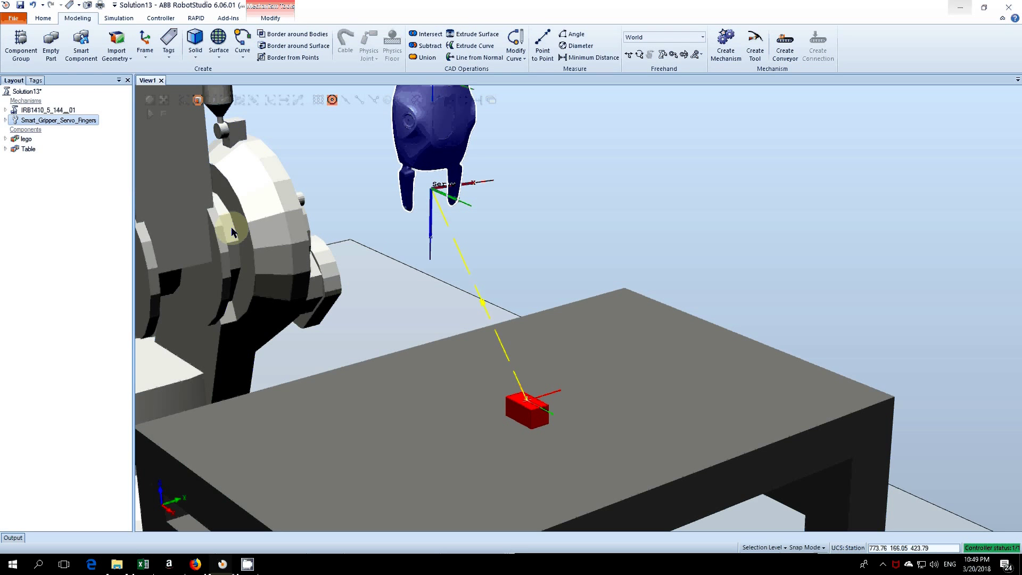
# Create a new smart component and add a Manipulators > PoseMover child to it.
pyautogui.click(85, 41)
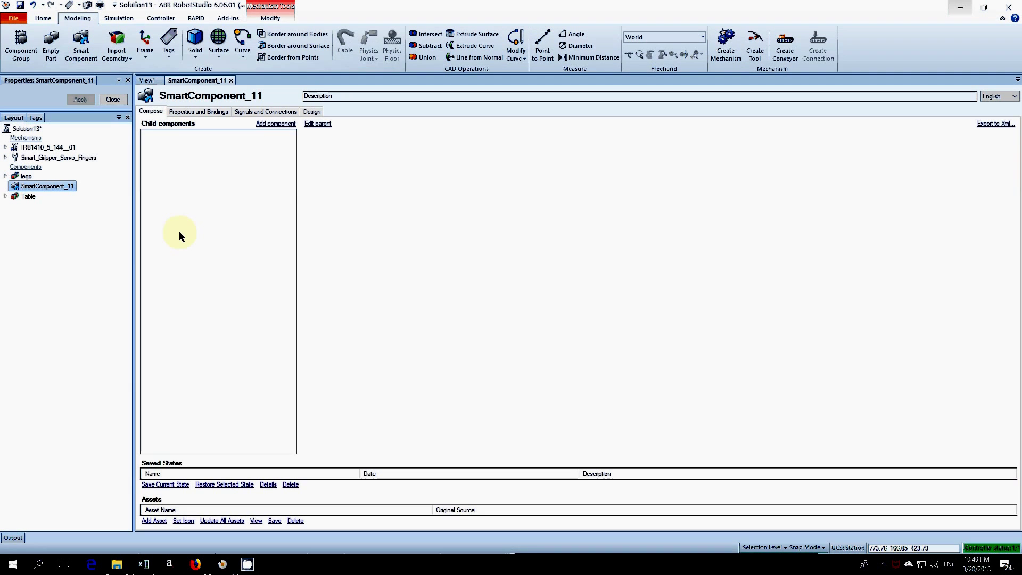
pyautogui.click(276, 124)
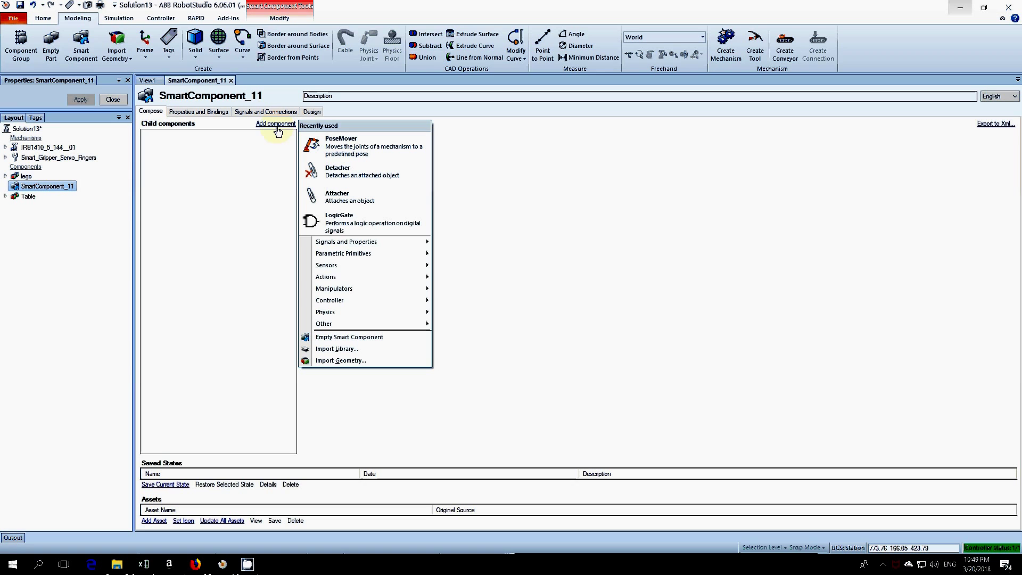
pyautogui.moveTo(343, 288)
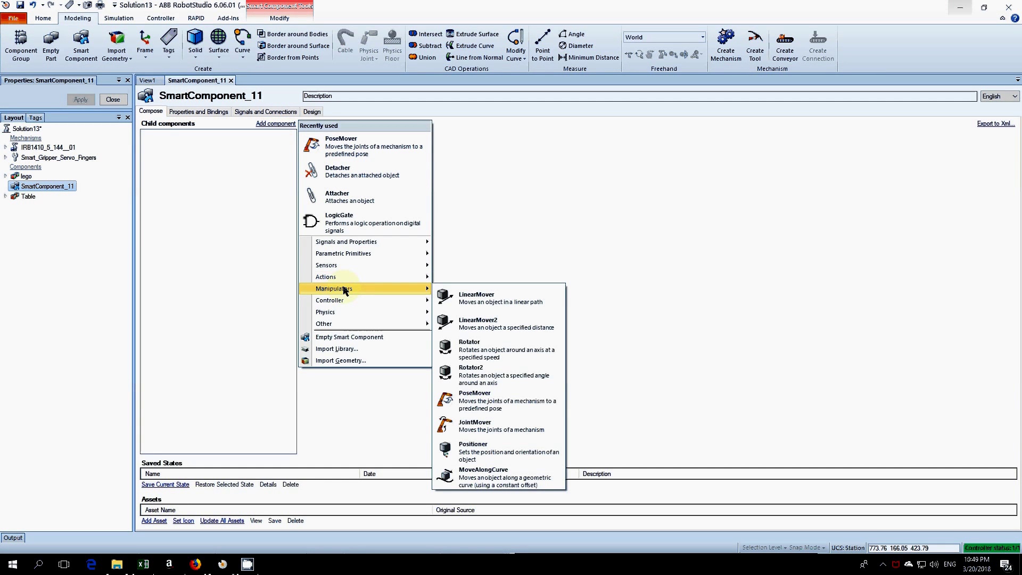
pyautogui.click(485, 404)
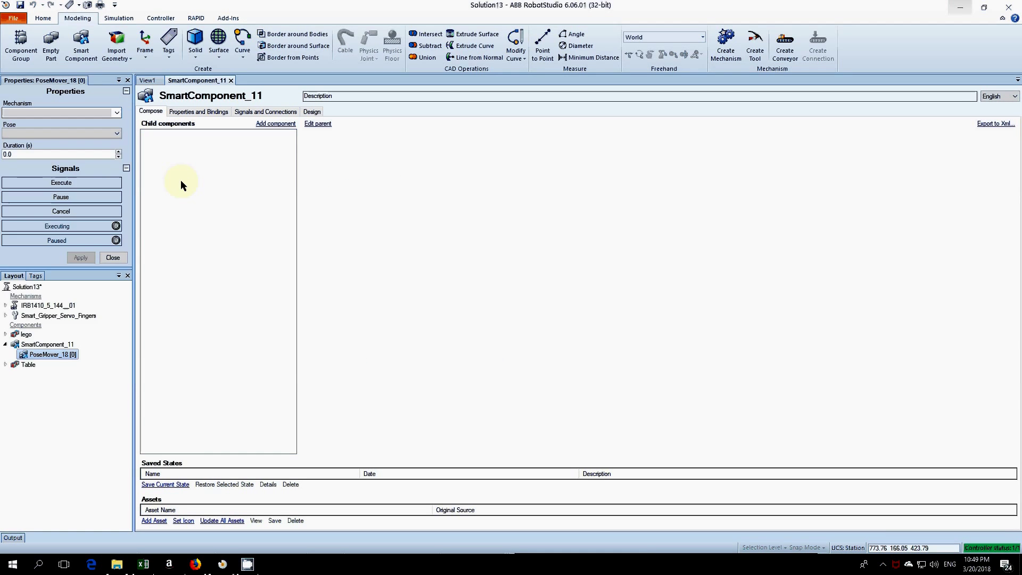
# Set PoseMover_18 to move Smart_Gripper_Servo_Fingers to gripperopen with duration 1, and apply.
pyautogui.click(116, 112)
pyautogui.click(68, 130)
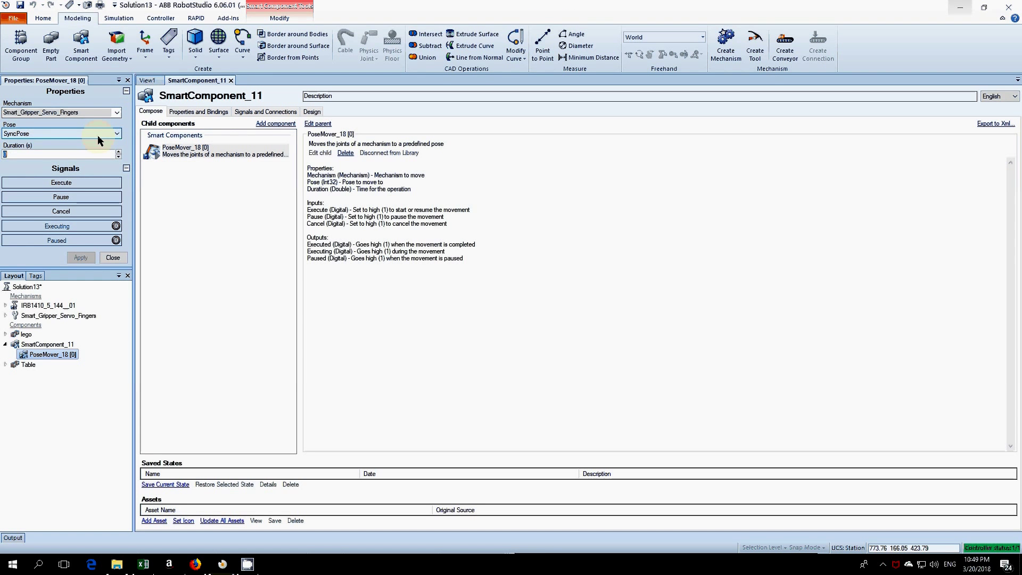
pyautogui.click(98, 137)
pyautogui.click(38, 155)
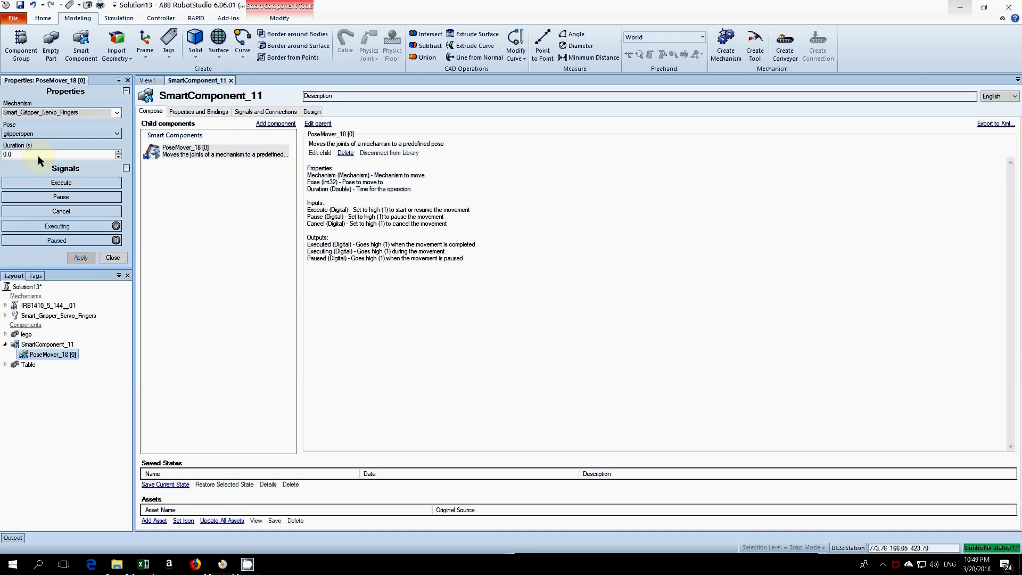
pyautogui.press('BackSpace')
pyautogui.press('BackSpace')
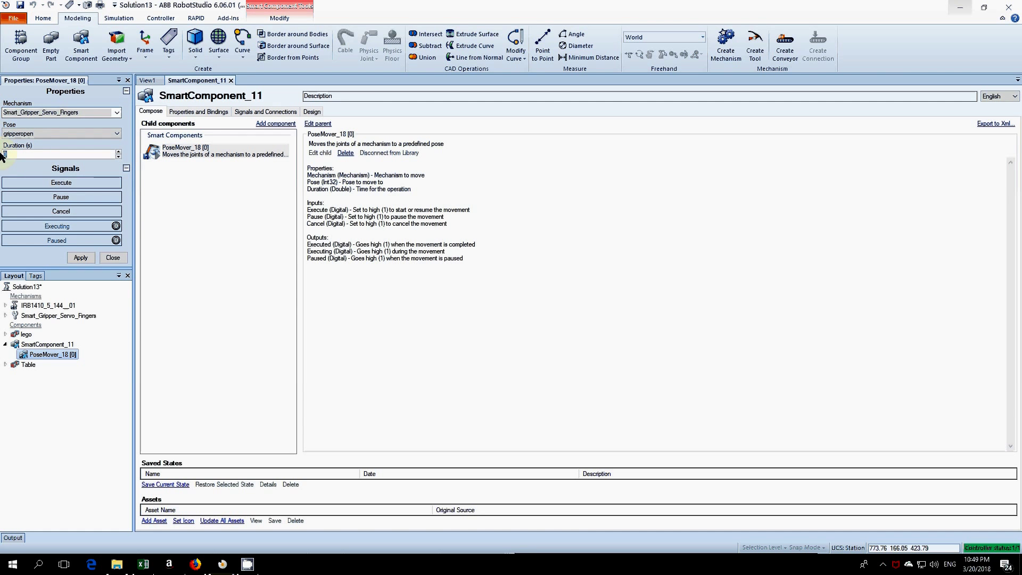
pyautogui.press('BackSpace')
pyautogui.write('1')
pyautogui.click(82, 259)
pyautogui.click(275, 123)
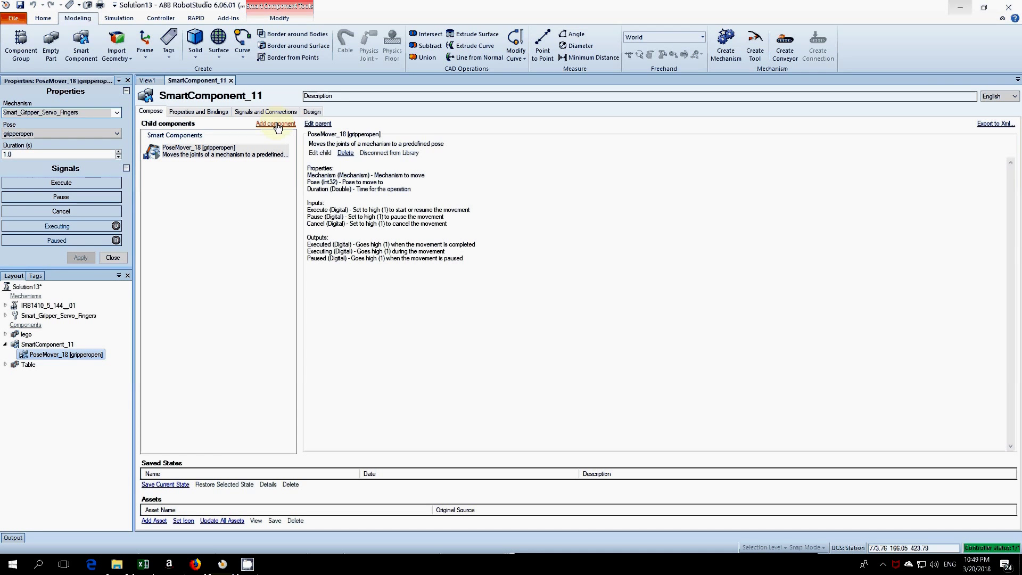
# Add PoseMover_19 driving Smart_Gripper_Servo_Fingers to gripper_closed with duration 1.0, apply and close.
pyautogui.click(336, 140)
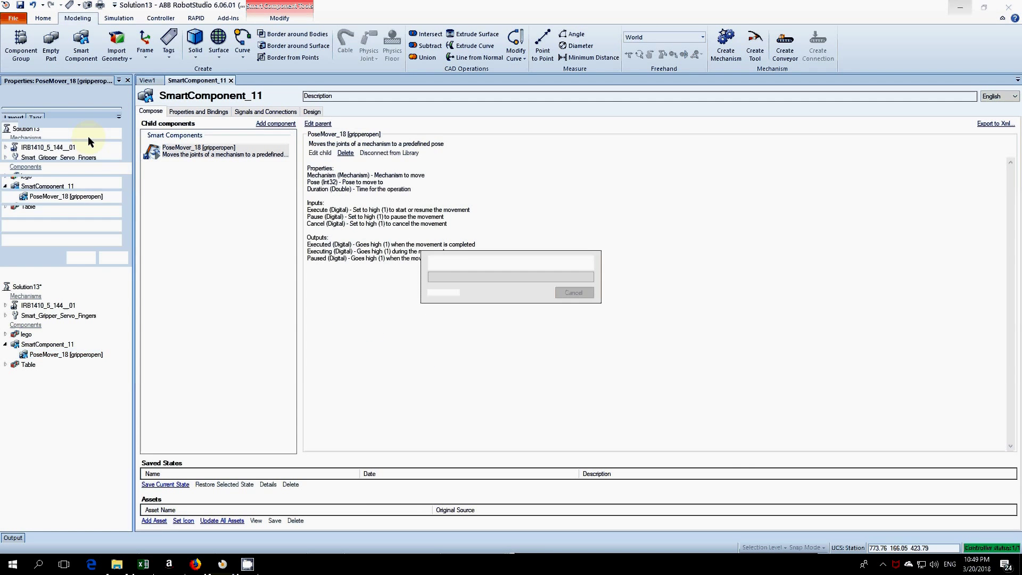
pyautogui.click(59, 112)
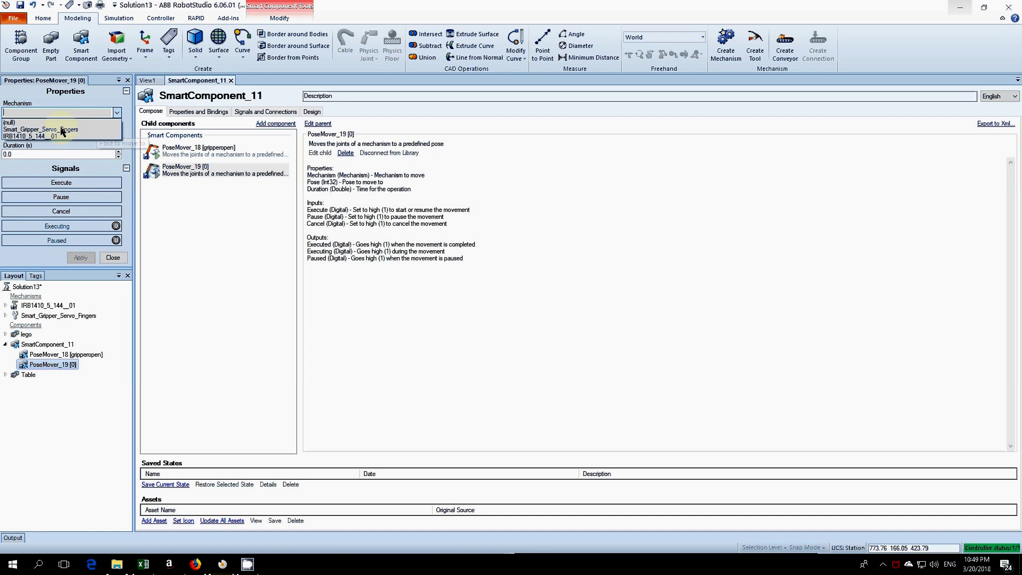
pyautogui.click(63, 130)
pyautogui.click(114, 135)
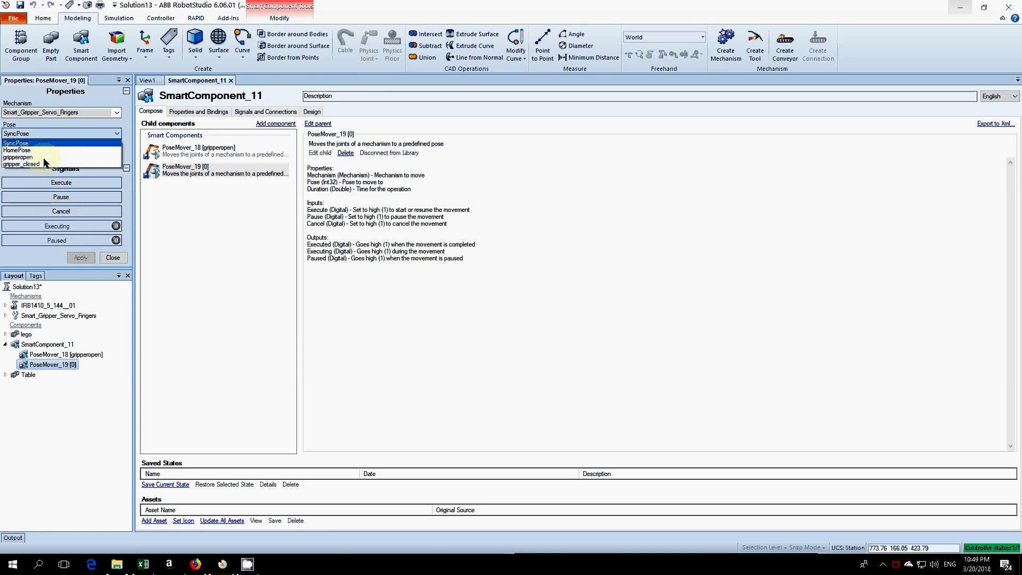
pyautogui.click(42, 163)
pyautogui.moveTo(21, 153); pyautogui.dragTo(3, 153)
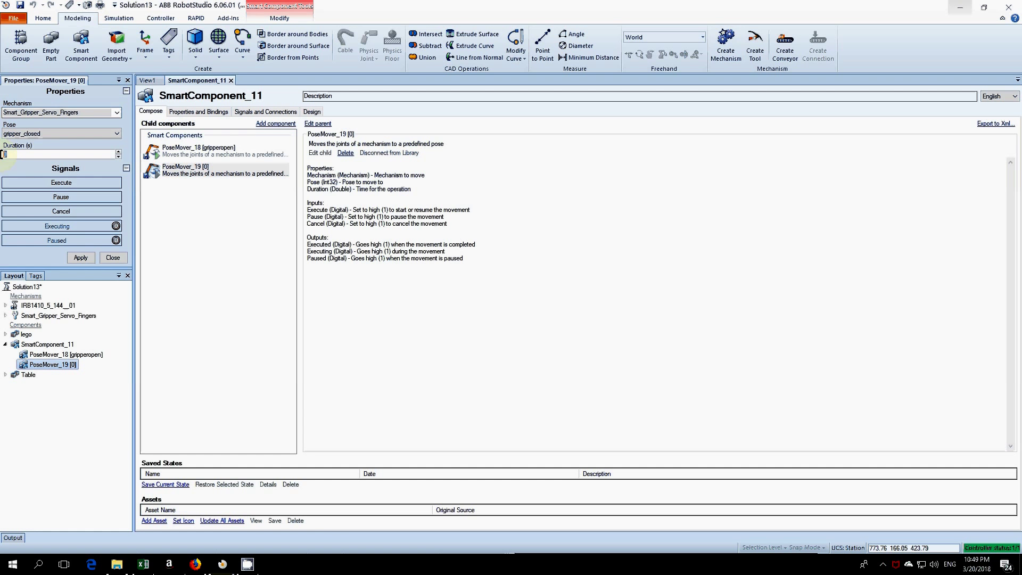
pyautogui.write('1.0')
pyautogui.click(82, 258)
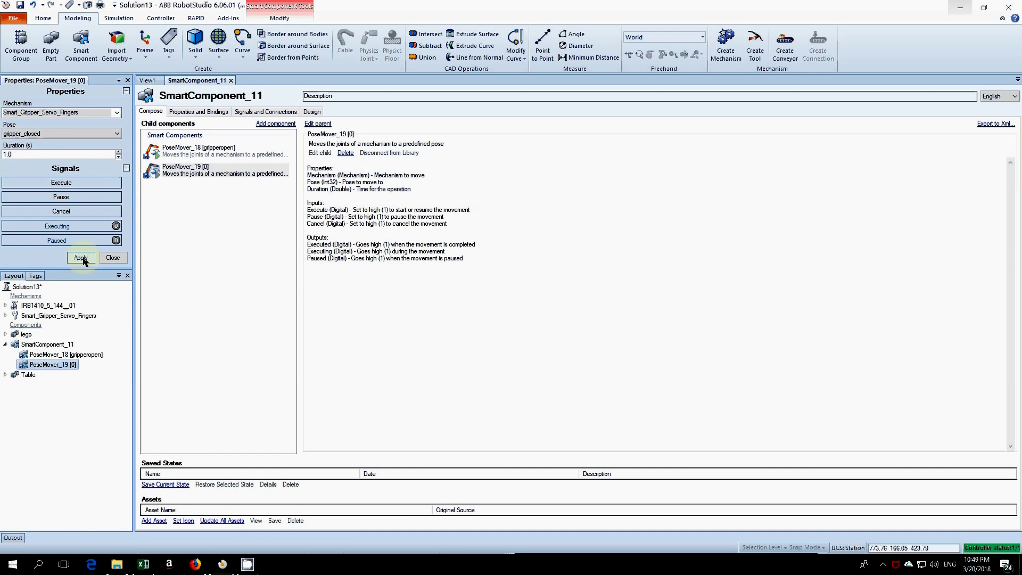
pyautogui.click(112, 258)
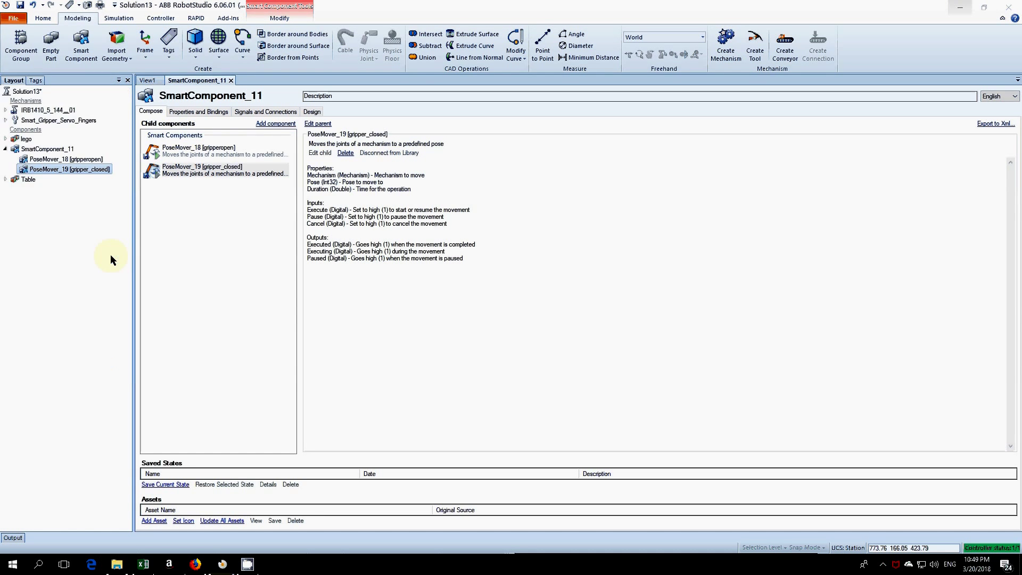
# Show the smart component's design diagram and move the PoseMover_18 block toward the centre.
pyautogui.click(223, 218)
pyautogui.click(314, 113)
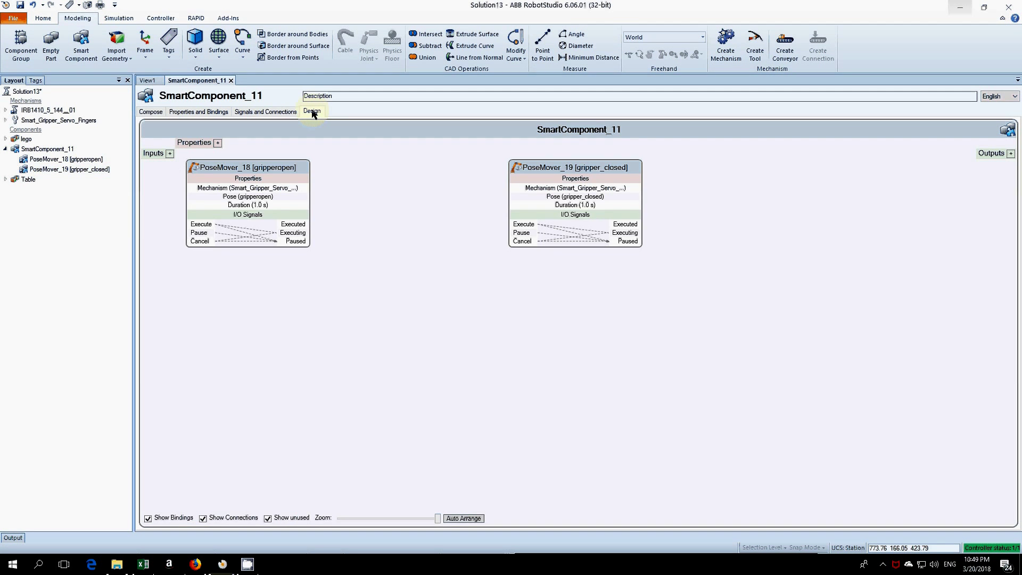
pyautogui.click(242, 168)
pyautogui.moveTo(243, 167); pyautogui.dragTo(397, 233)
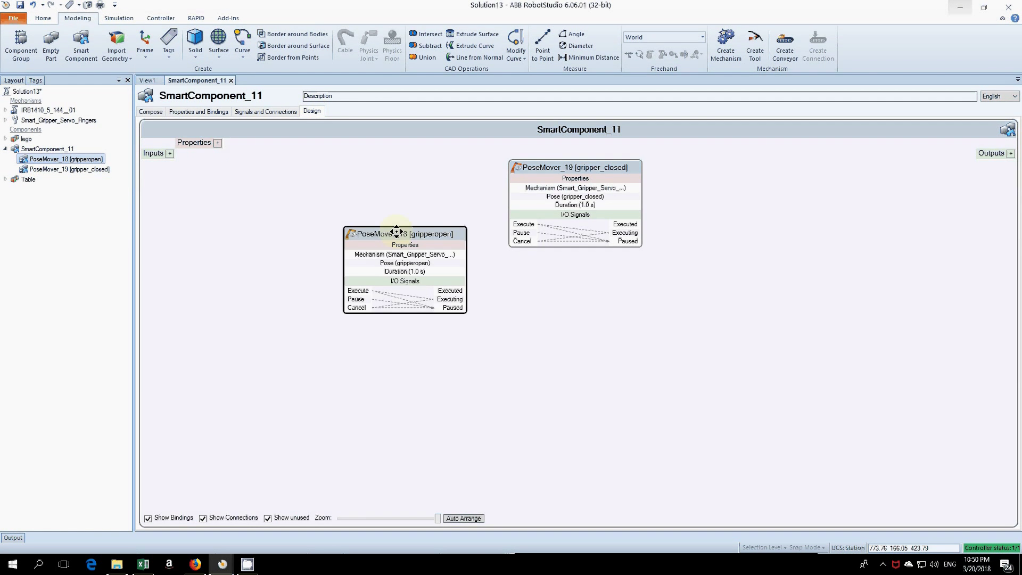
# Add a digital input DI_Close with description 'close gripper'.
pyautogui.click(170, 154)
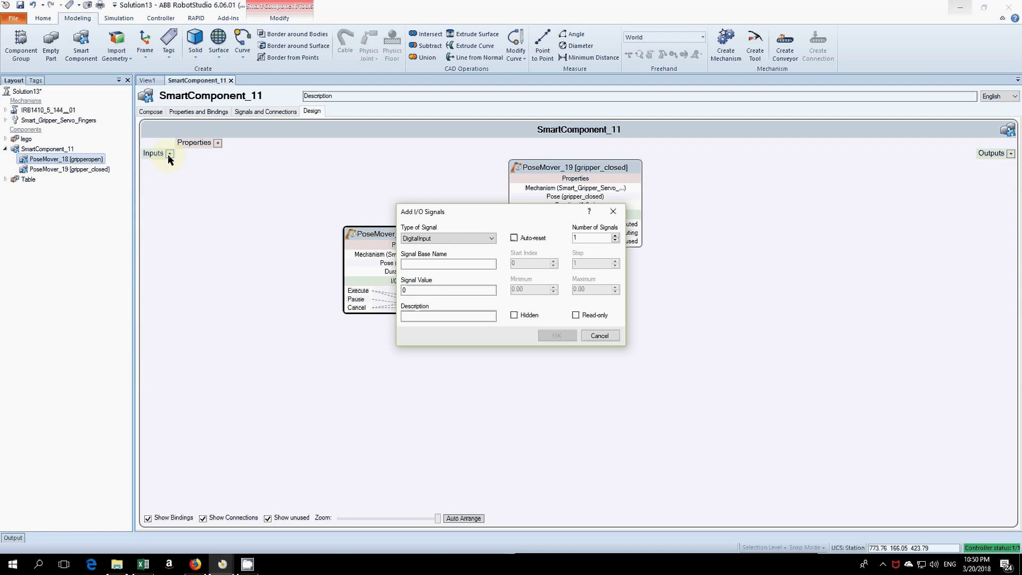
pyautogui.moveTo(461, 213); pyautogui.dragTo(427, 327)
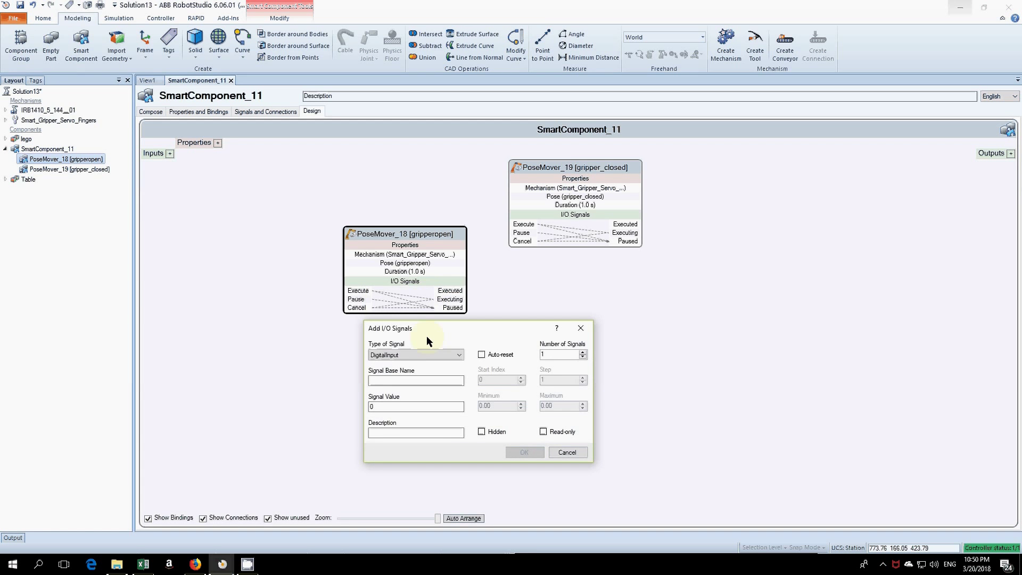
pyautogui.click(399, 374)
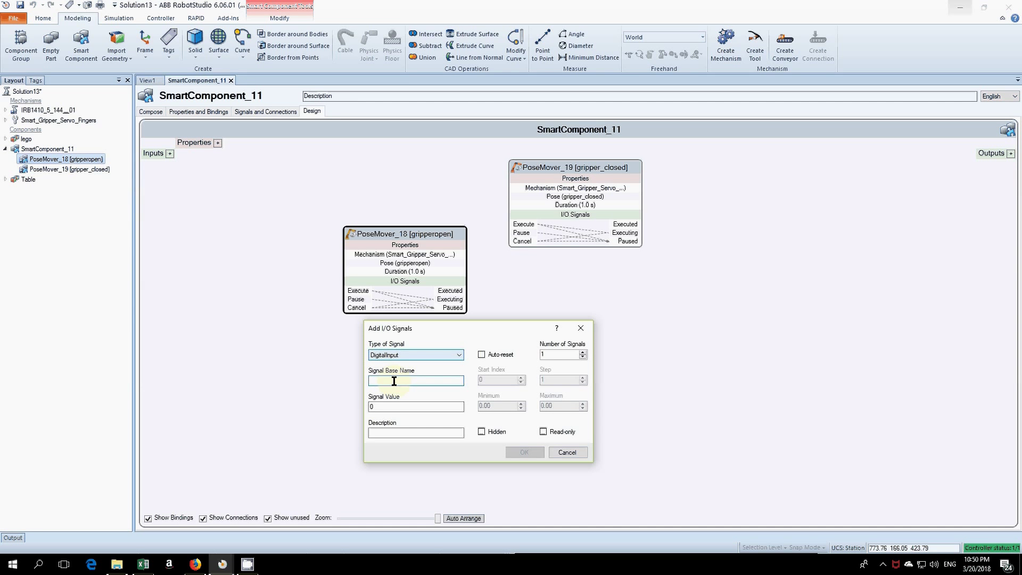
pyautogui.write('DI')
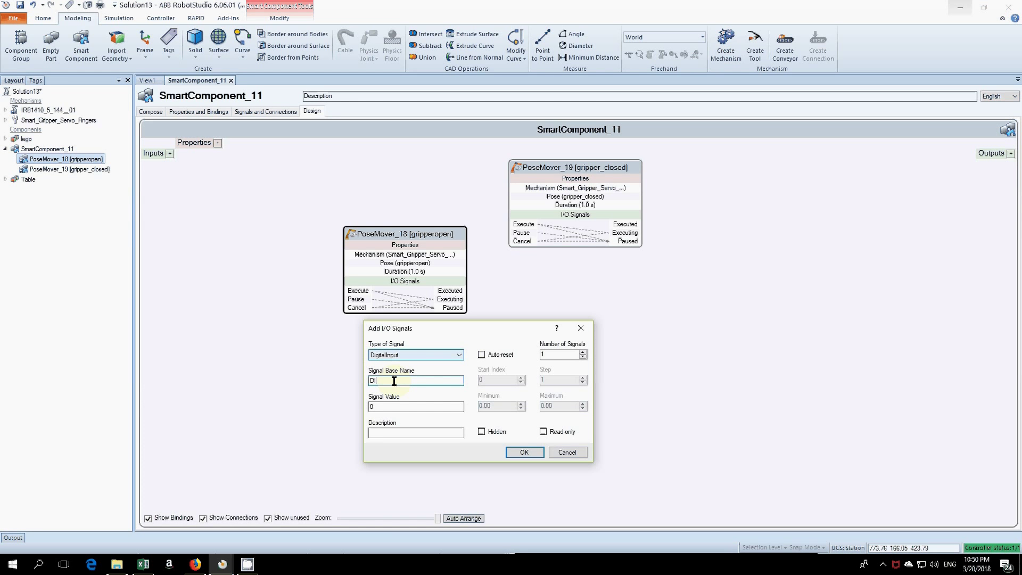
pyautogui.write('_Close')
pyautogui.click(377, 430)
pyautogui.write('close gripper')
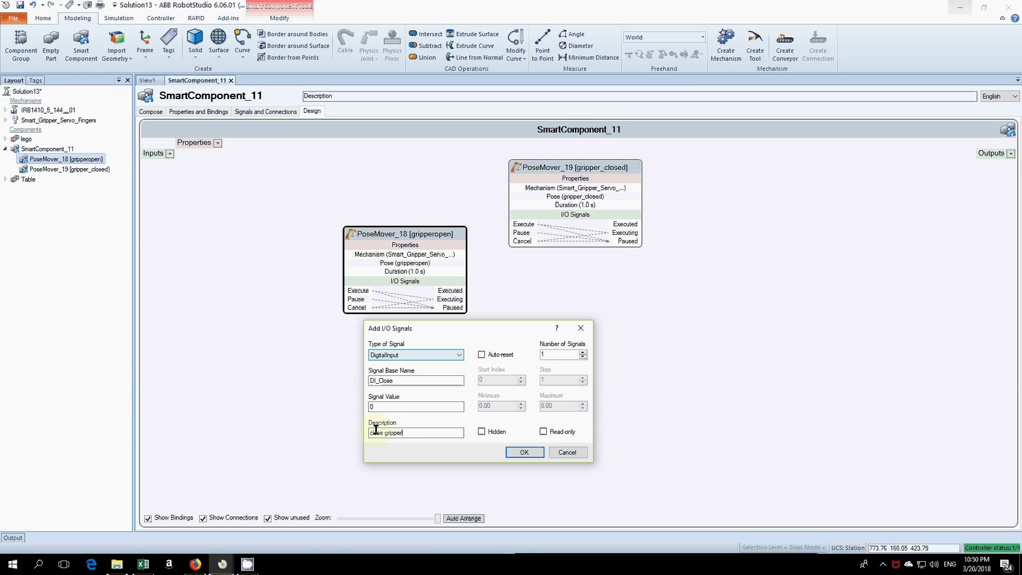
pyautogui.click(524, 453)
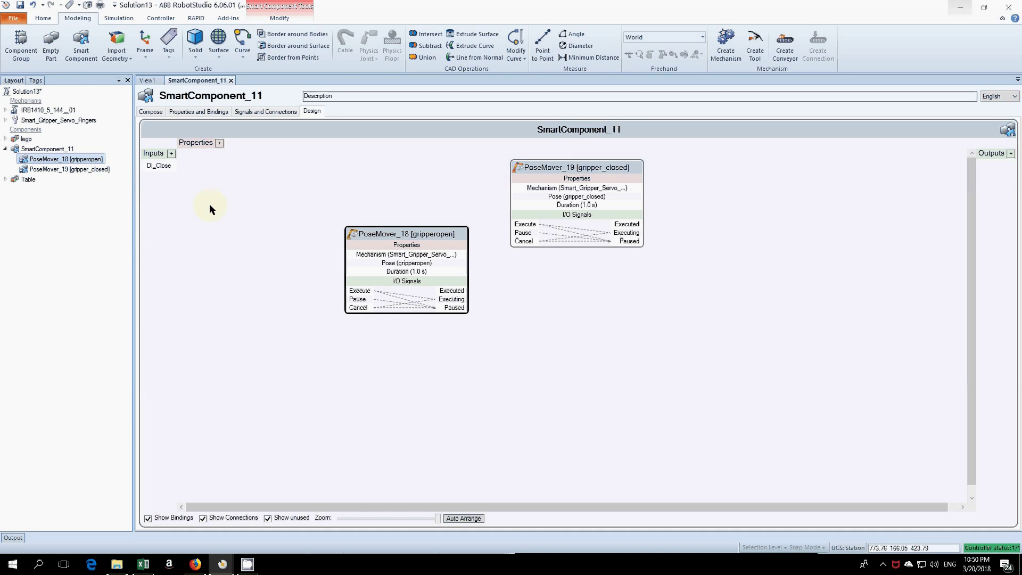
# Add a second digital input DI_Open with description 'Open Gripper'.
pyautogui.click(171, 155)
pyautogui.click(420, 265)
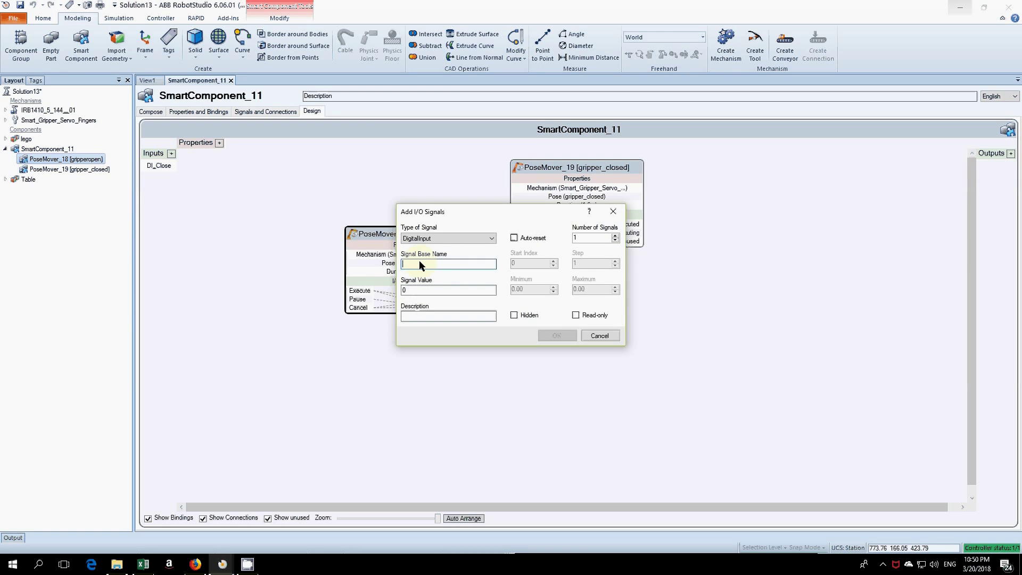
pyautogui.write('DI_')
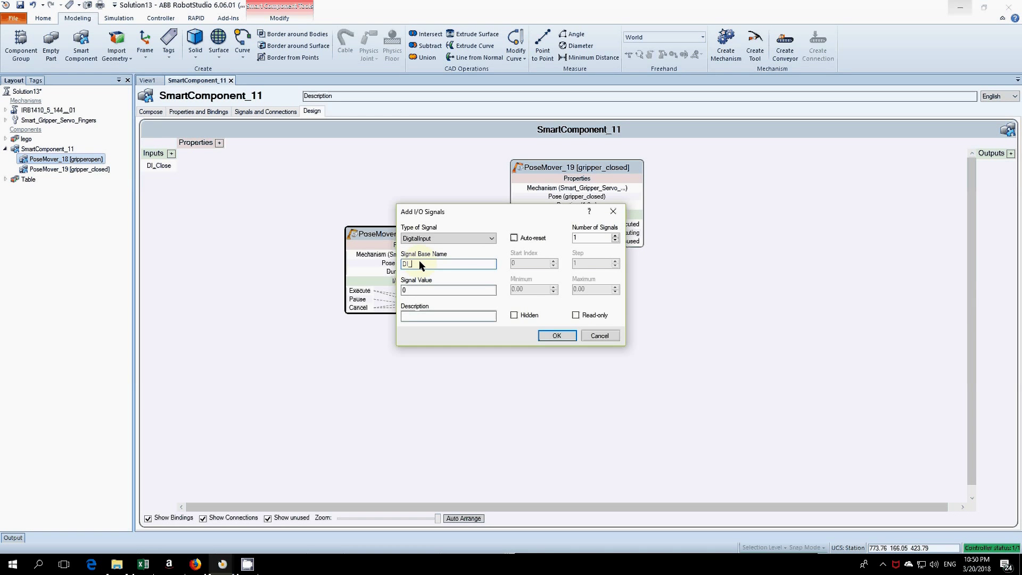
pyautogui.write('Open')
pyautogui.click(427, 316)
pyautogui.write('open Gripper')
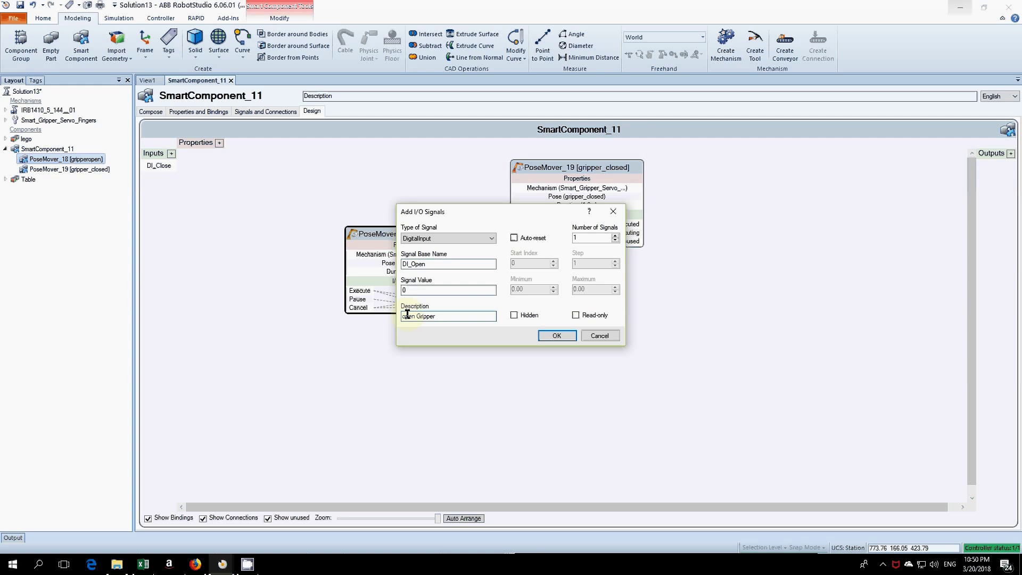
pyautogui.click(407, 315)
pyautogui.press('BackSpace')
pyautogui.write('O')
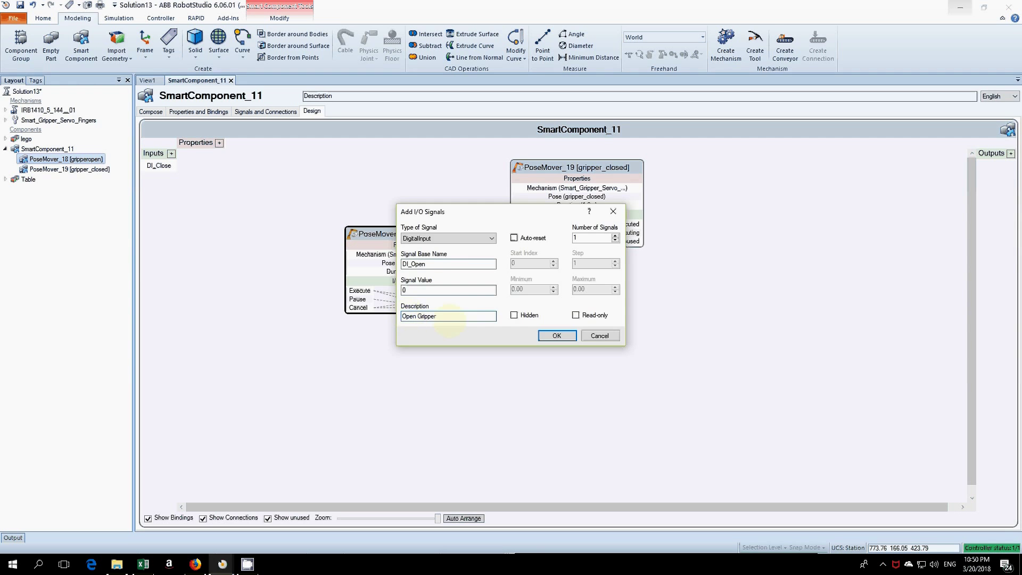
pyautogui.click(556, 336)
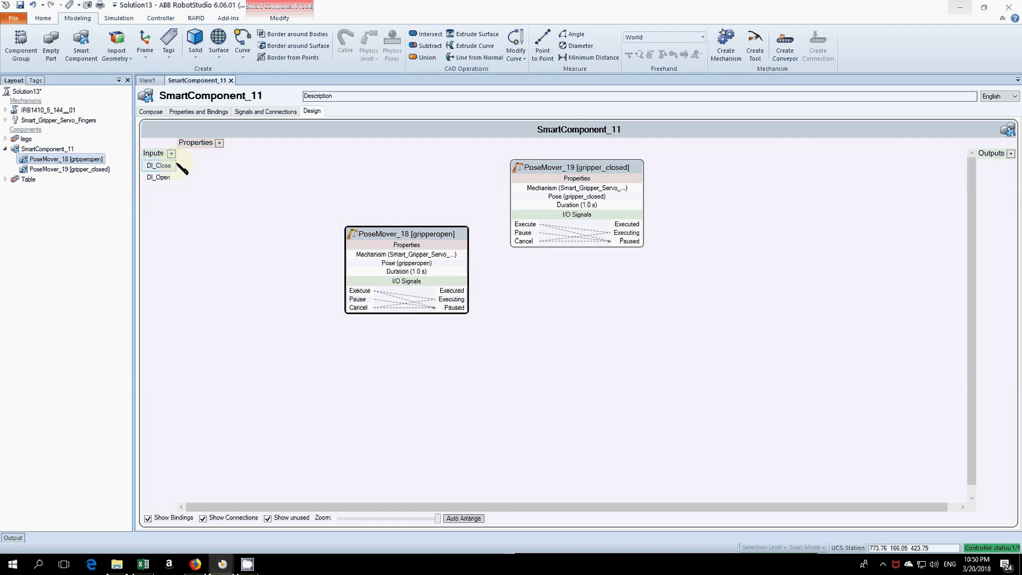
pyautogui.moveTo(181, 168)
pyautogui.mouseDown()
pyautogui.moveTo(429, 191)
pyautogui.moveTo(491, 227)
pyautogui.moveTo(452, 209)
pyautogui.moveTo(327, 227)
pyautogui.moveTo(352, 301)
pyautogui.moveTo(343, 249)
pyautogui.moveTo(334, 259)
pyautogui.moveTo(346, 292)
pyautogui.mouseUp()
# Add an I/O connection from DI_Close to PoseMover_19's Execute.
pyautogui.click(268, 113)
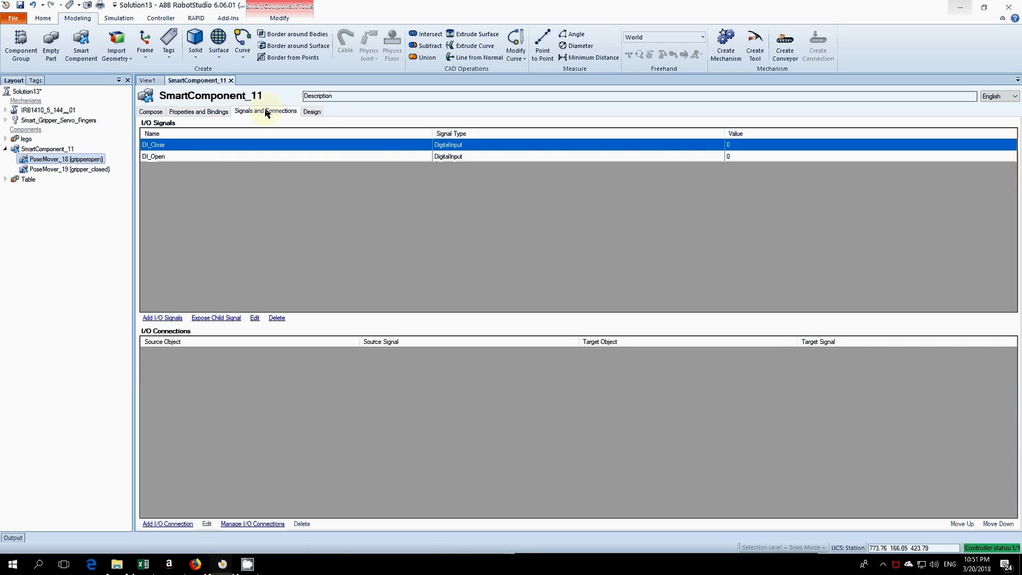
pyautogui.click(173, 524)
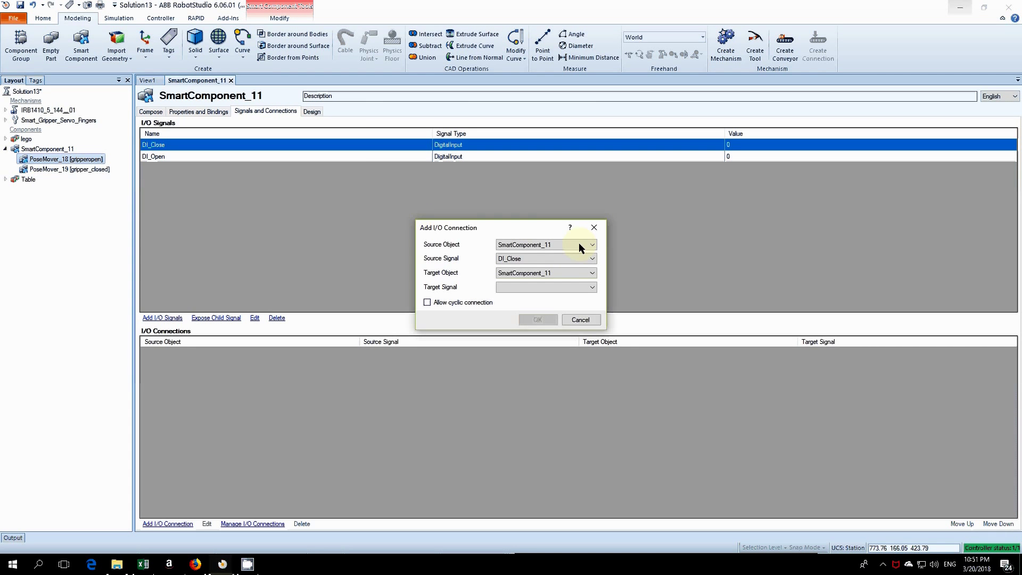
pyautogui.moveTo(533, 227); pyautogui.dragTo(490, 234)
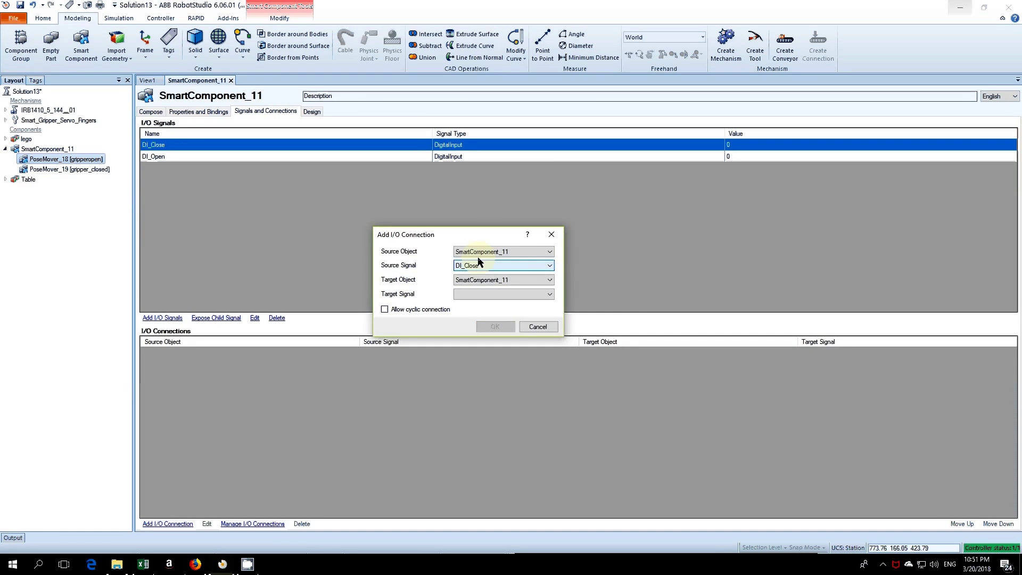
pyautogui.click(539, 281)
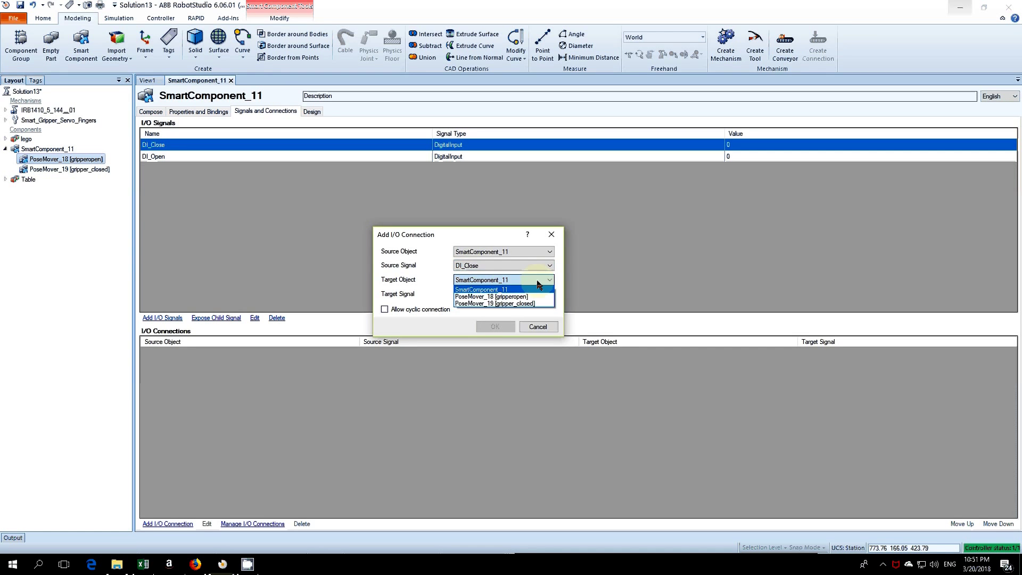
pyautogui.click(508, 304)
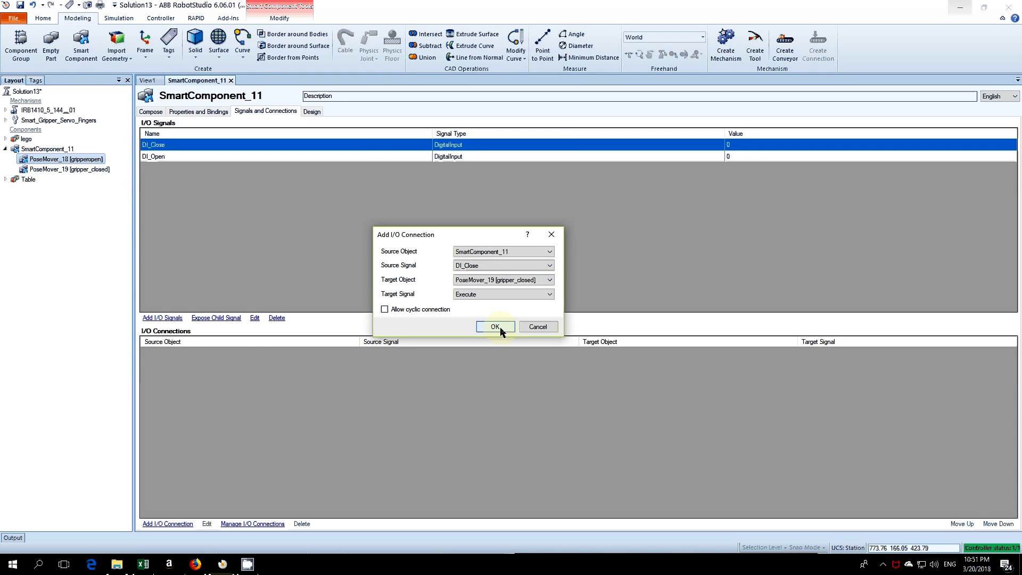
pyautogui.click(496, 327)
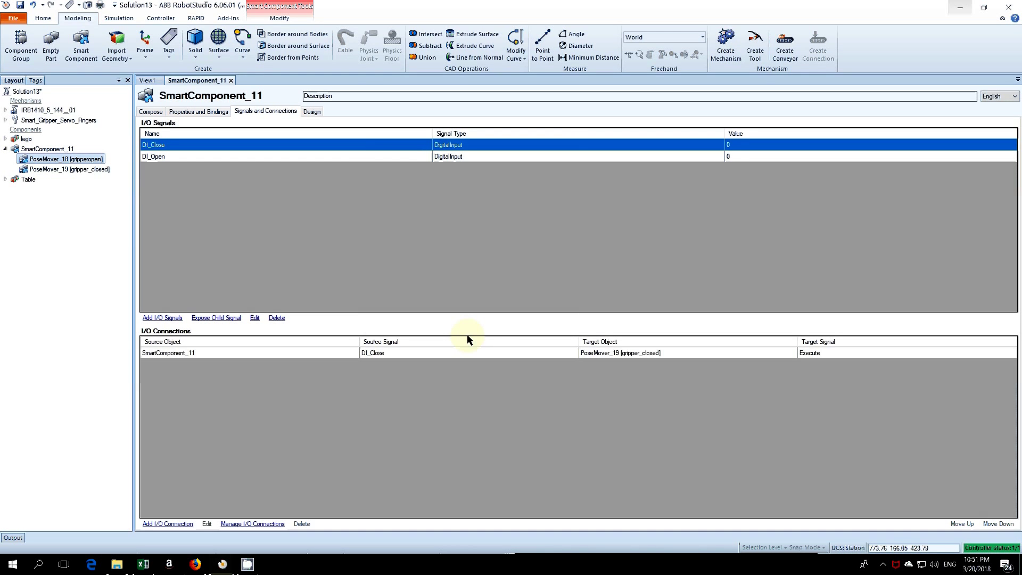
# Add an I/O connection from DI_Open to PoseMover_18's Execute.
pyautogui.click(180, 524)
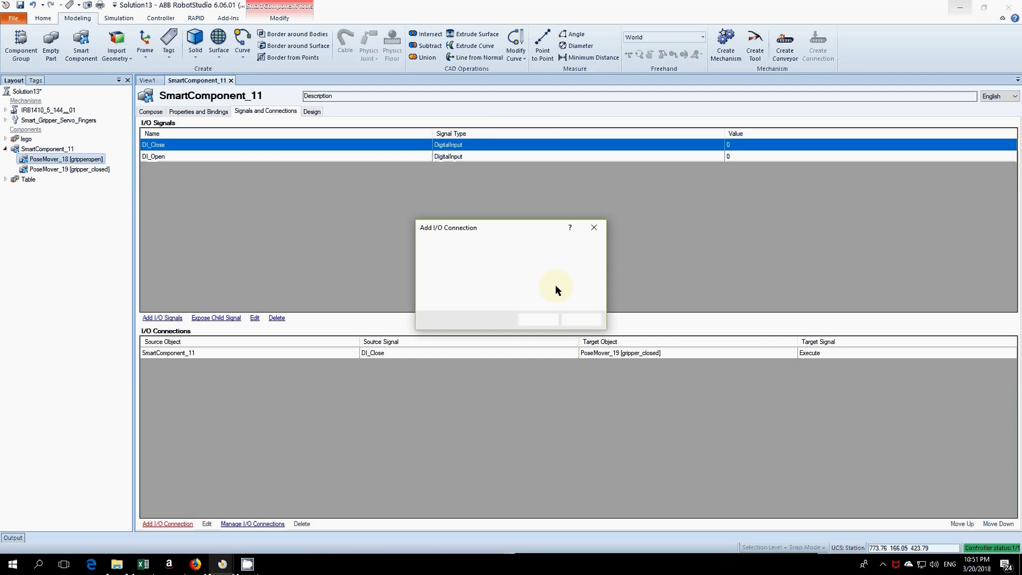
pyautogui.click(592, 258)
pyautogui.click(541, 275)
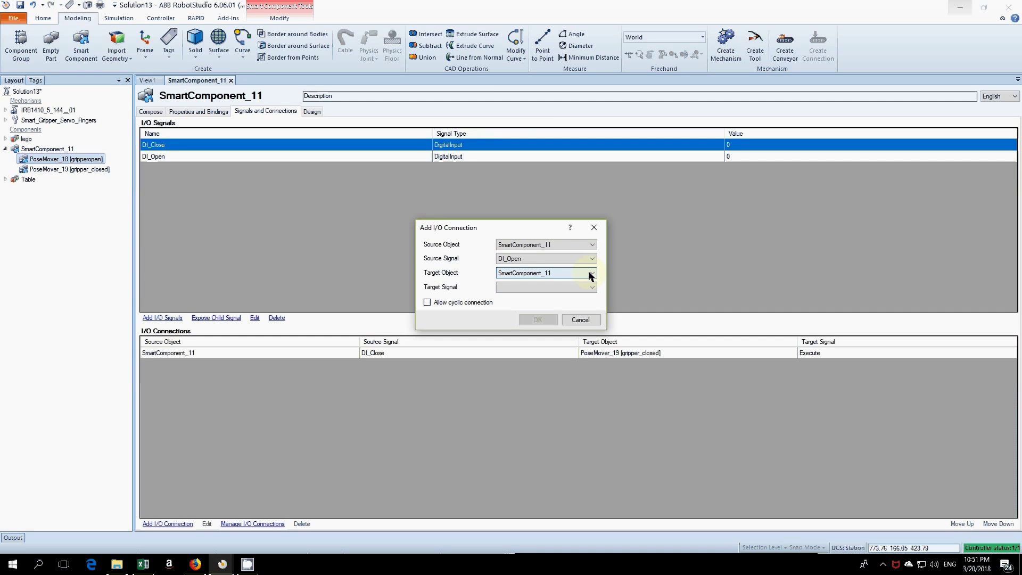
pyautogui.click(589, 273)
pyautogui.click(539, 289)
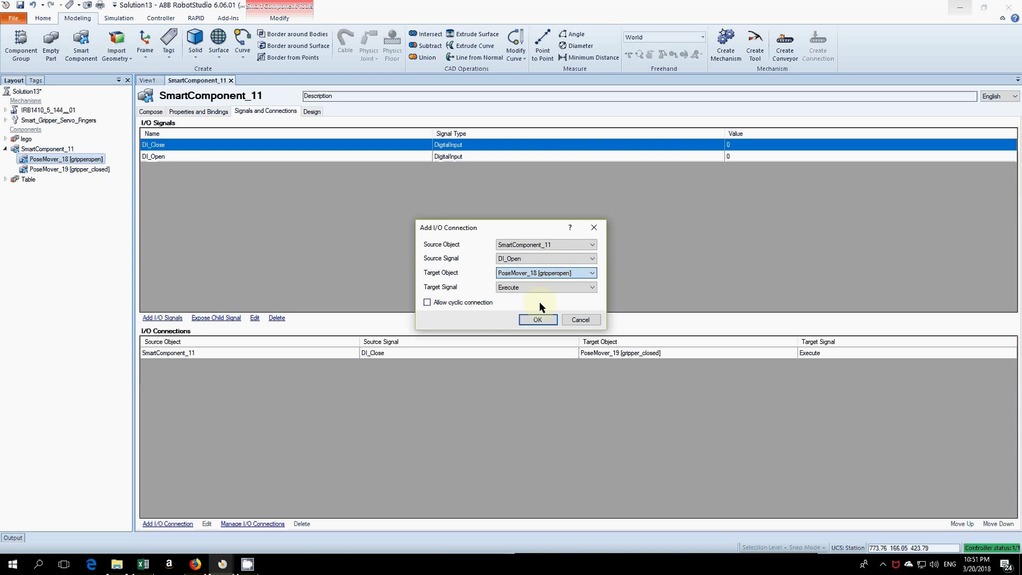
pyautogui.click(537, 319)
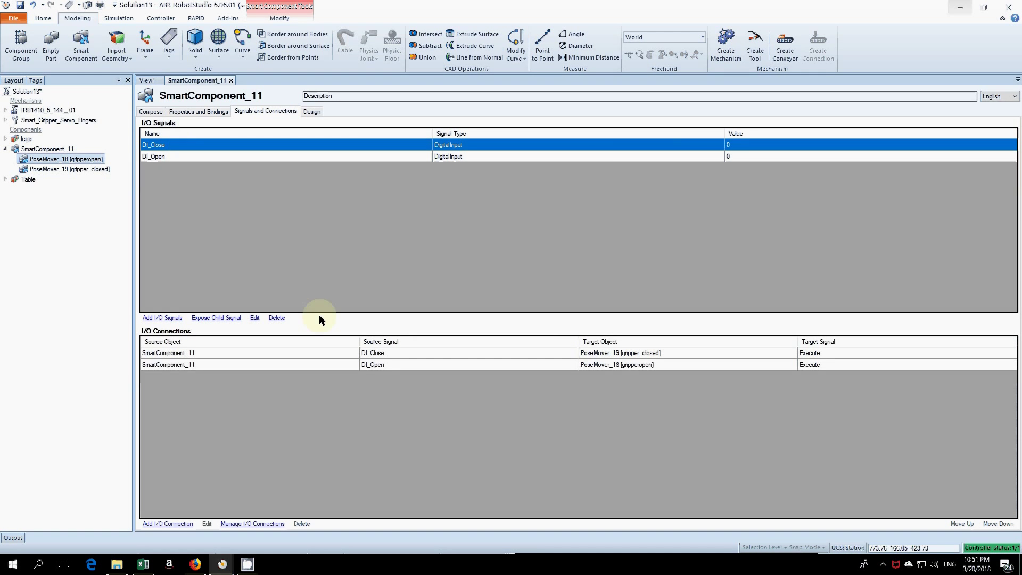
# Review the new connections in the design, properties and signals views.
pyautogui.click(313, 112)
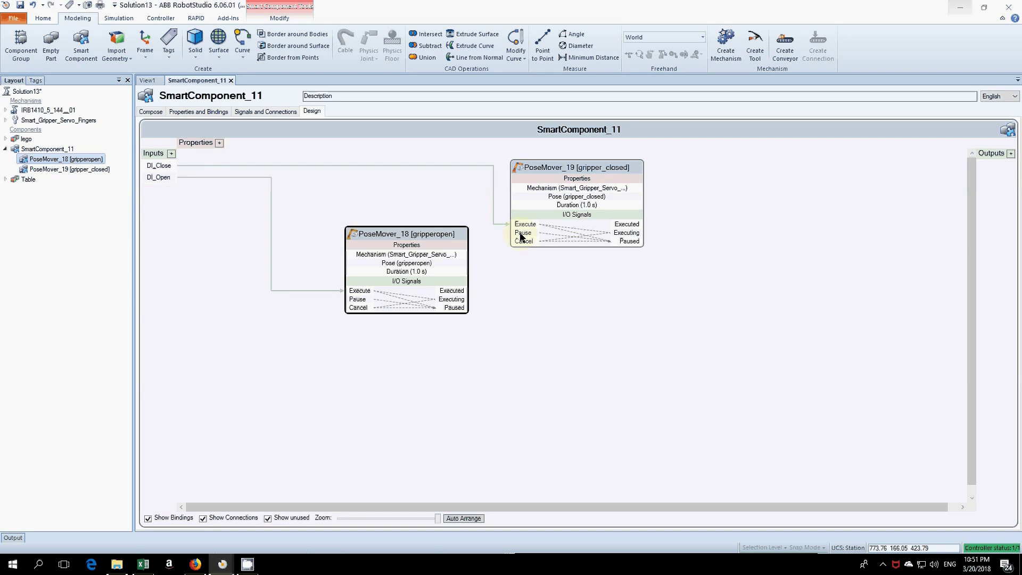
pyautogui.click(266, 113)
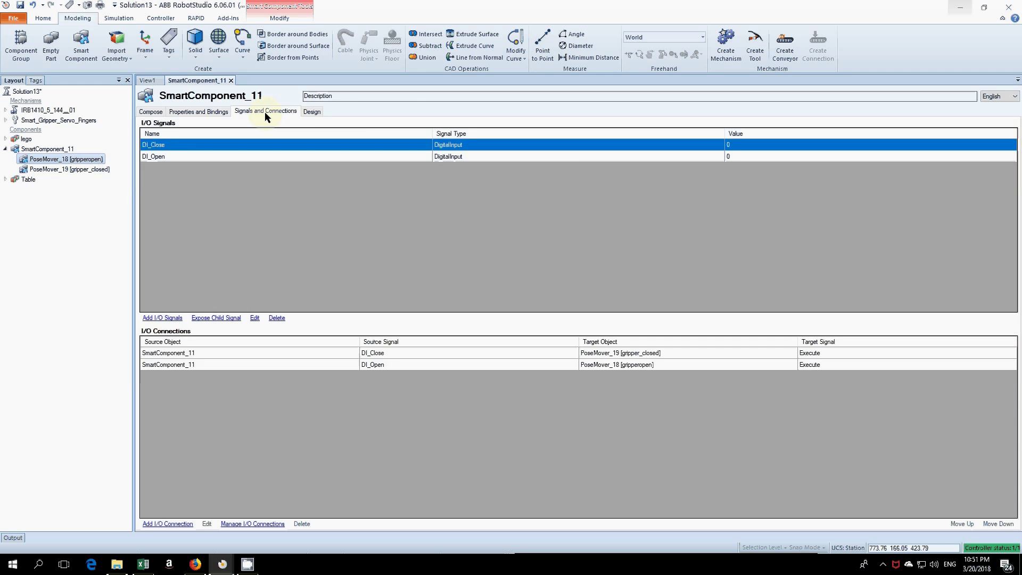
pyautogui.click(214, 111)
pyautogui.click(295, 111)
pyautogui.click(312, 112)
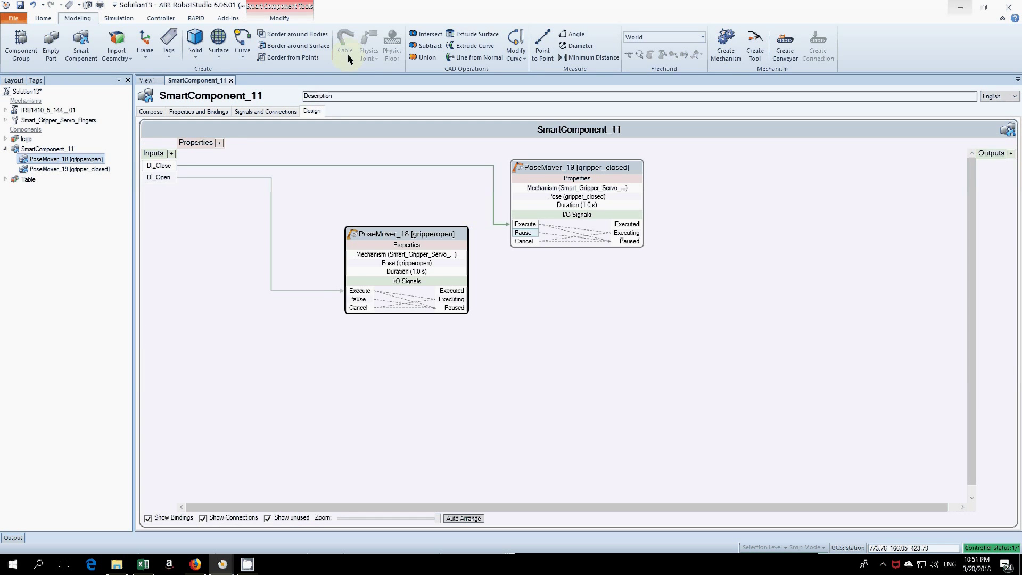
# Open the controller's I/O System configuration in the Configuration Editor.
pyautogui.click(160, 20)
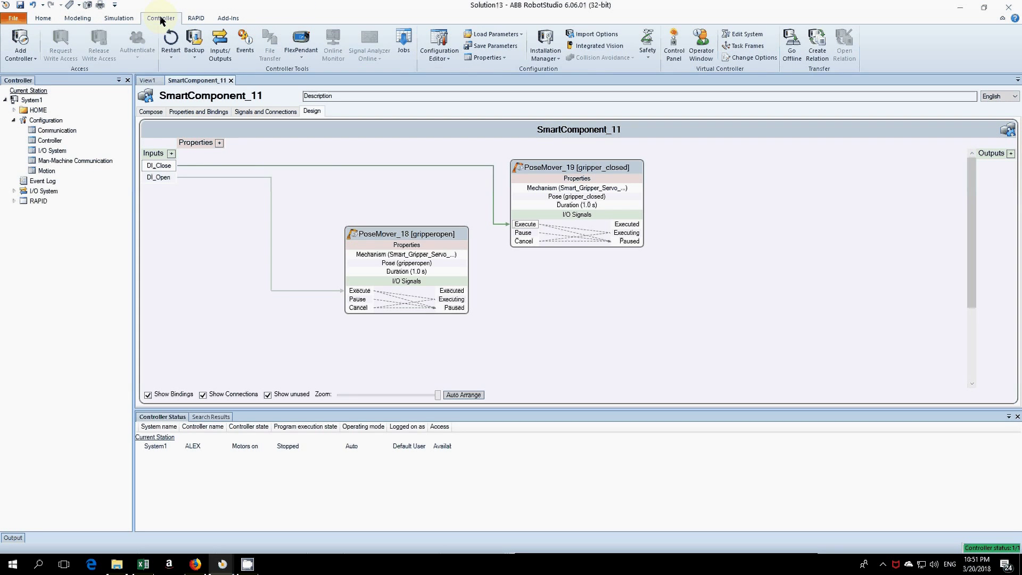
pyautogui.click(437, 59)
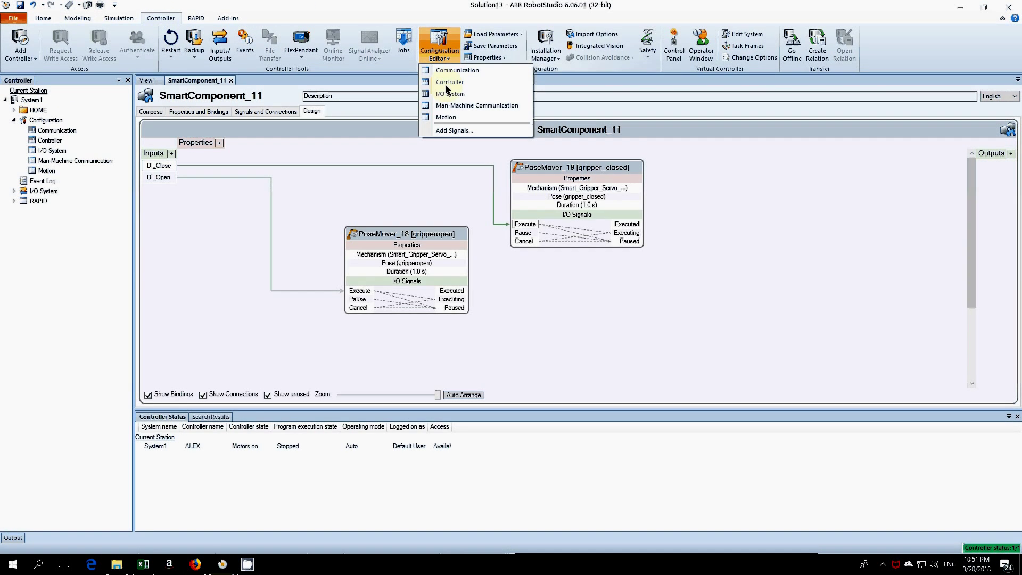
pyautogui.click(446, 91)
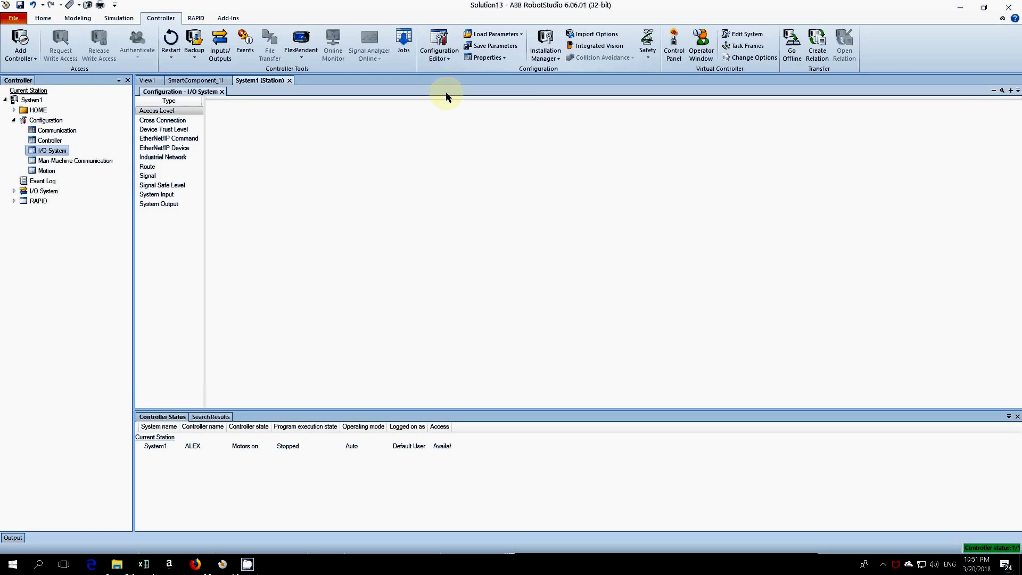
# Create a new Digital Output signal named GripperOpen with access level All.
pyautogui.rightClick(160, 175)
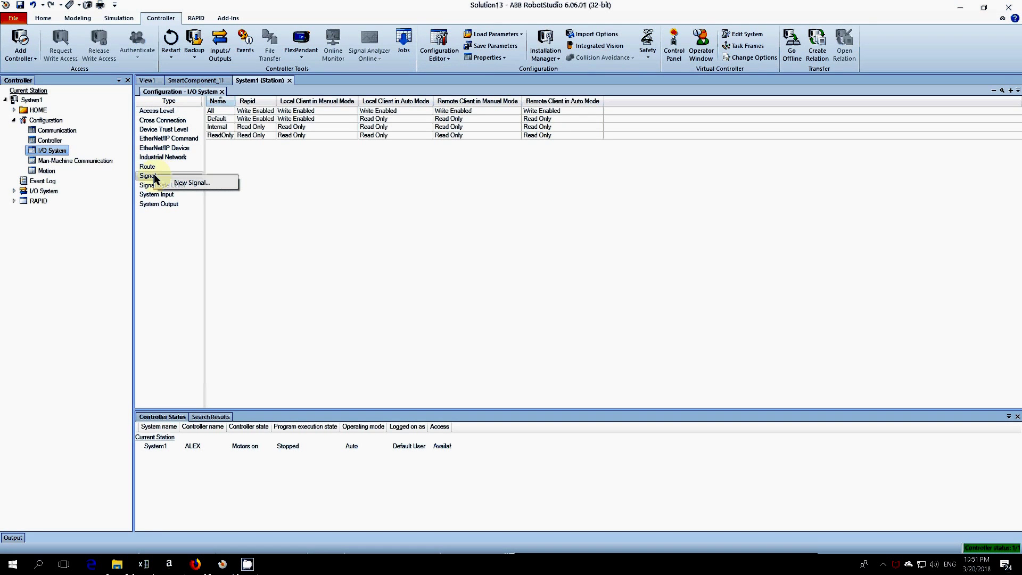
pyautogui.click(192, 183)
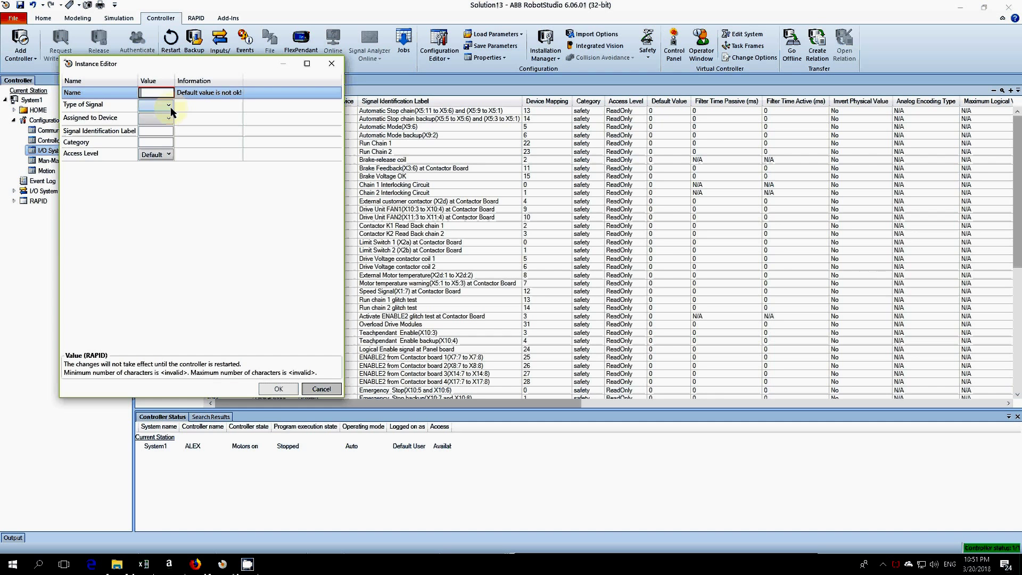
pyautogui.write('open')
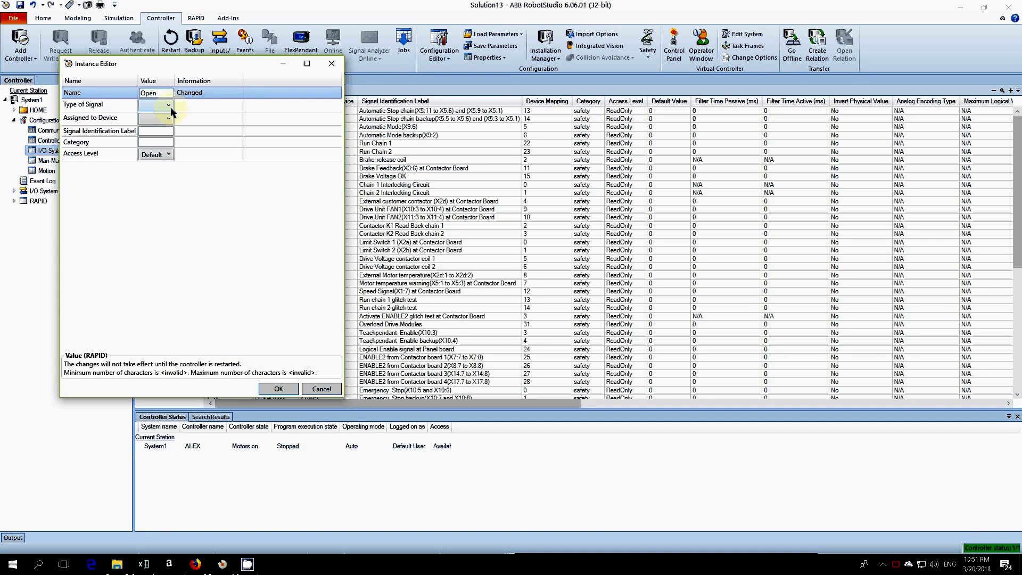
pyautogui.press('BackSpace')
pyautogui.press('BackSpace')
pyautogui.press('BackSpace')
pyautogui.press('BackSpace')
pyautogui.write('GripperOpen')
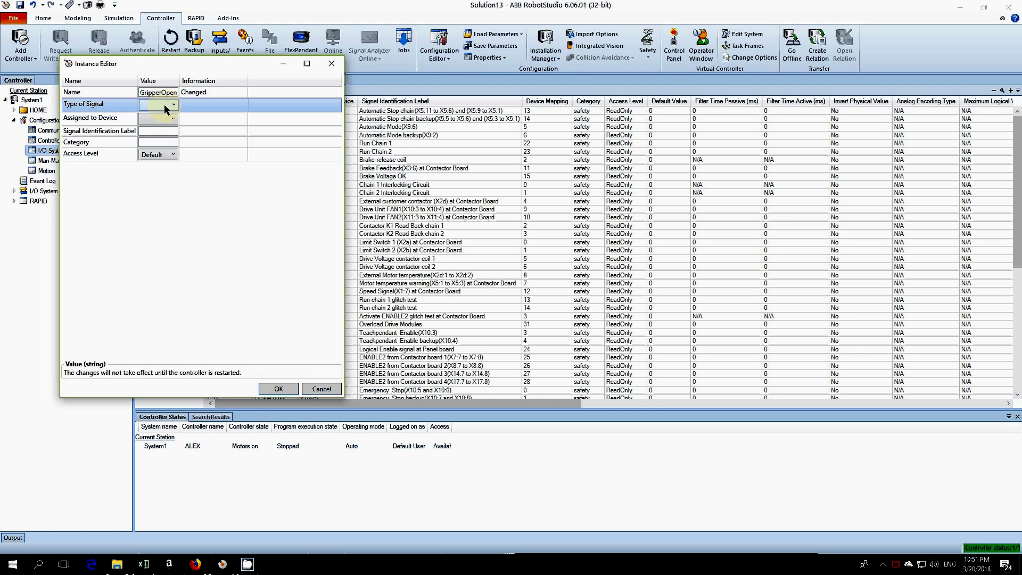
pyautogui.click(166, 107)
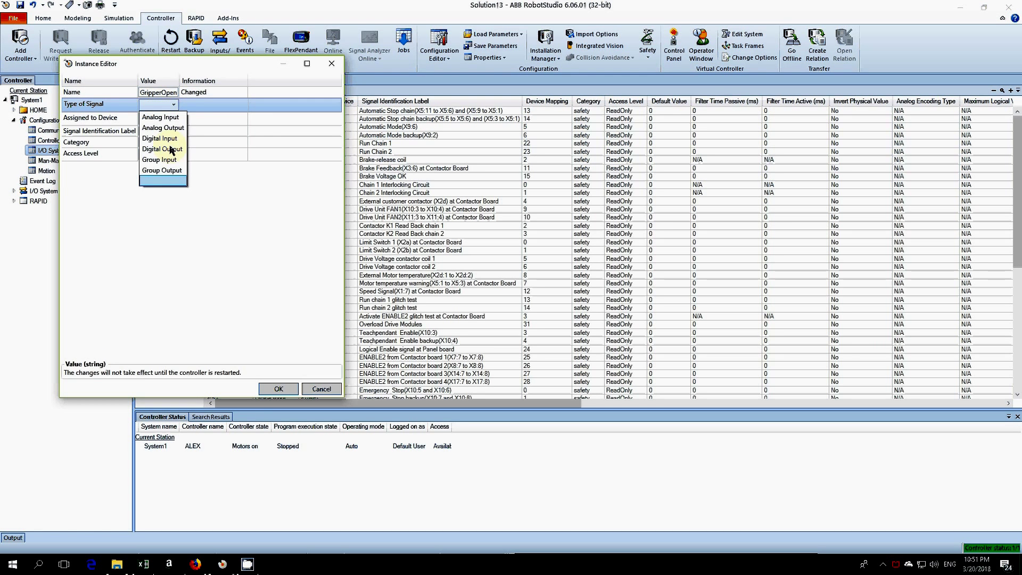
pyautogui.click(172, 150)
pyautogui.click(180, 155)
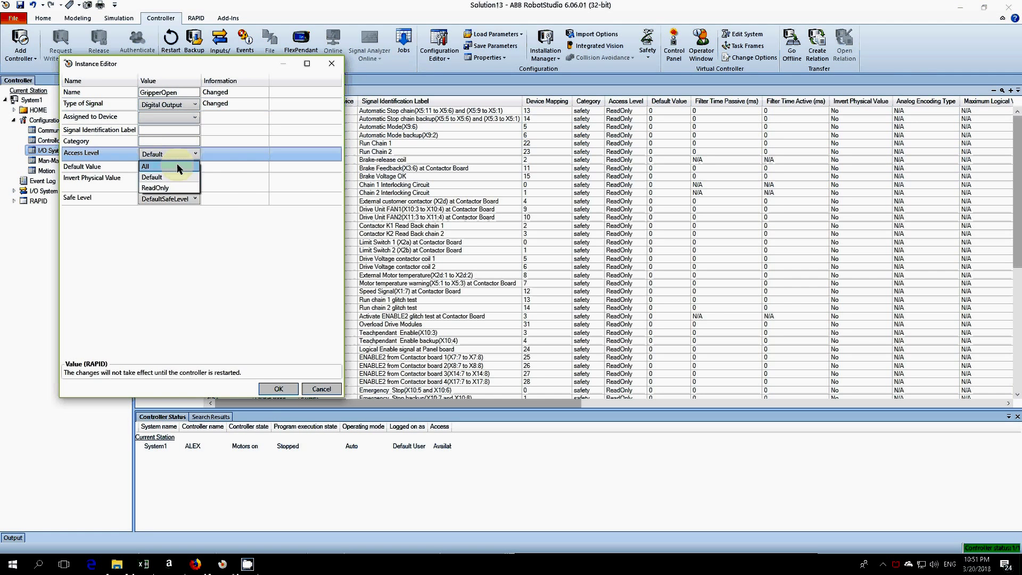
pyautogui.click(179, 168)
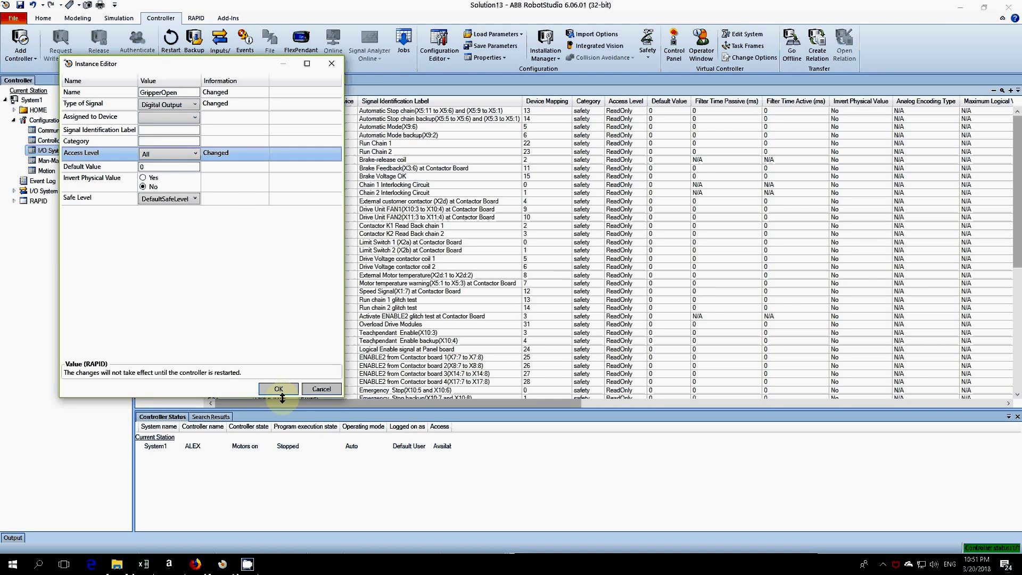
pyautogui.click(281, 393)
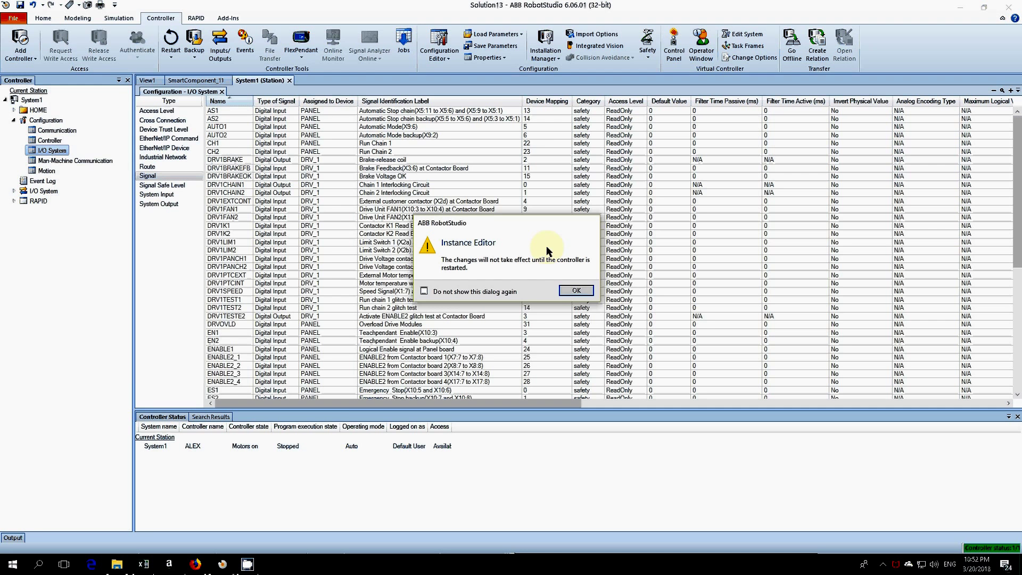
# Dismiss the restart warning and add a Digital Output signal GripperClosed with access level All.
pyautogui.click(566, 295)
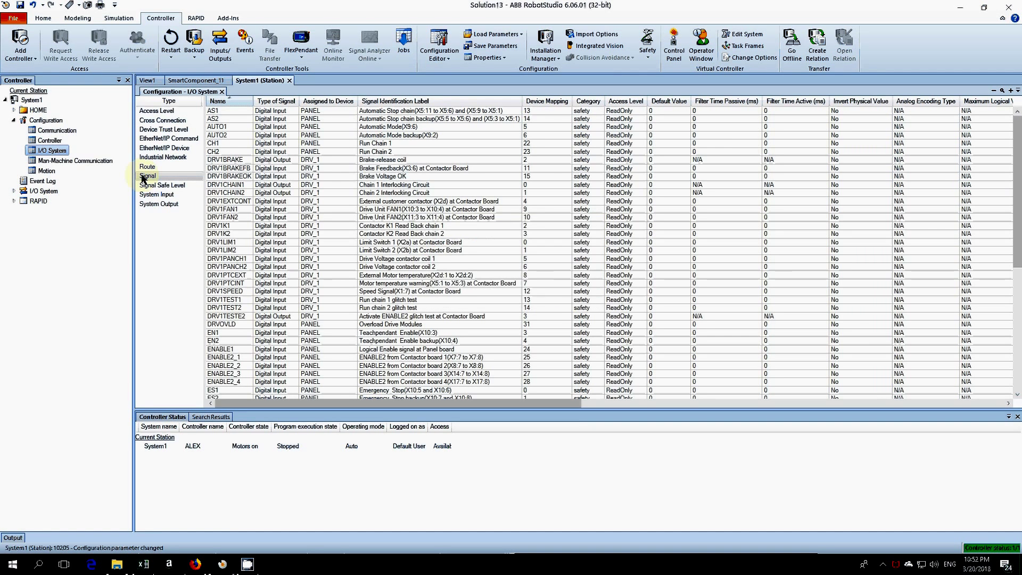
pyautogui.rightClick(151, 179)
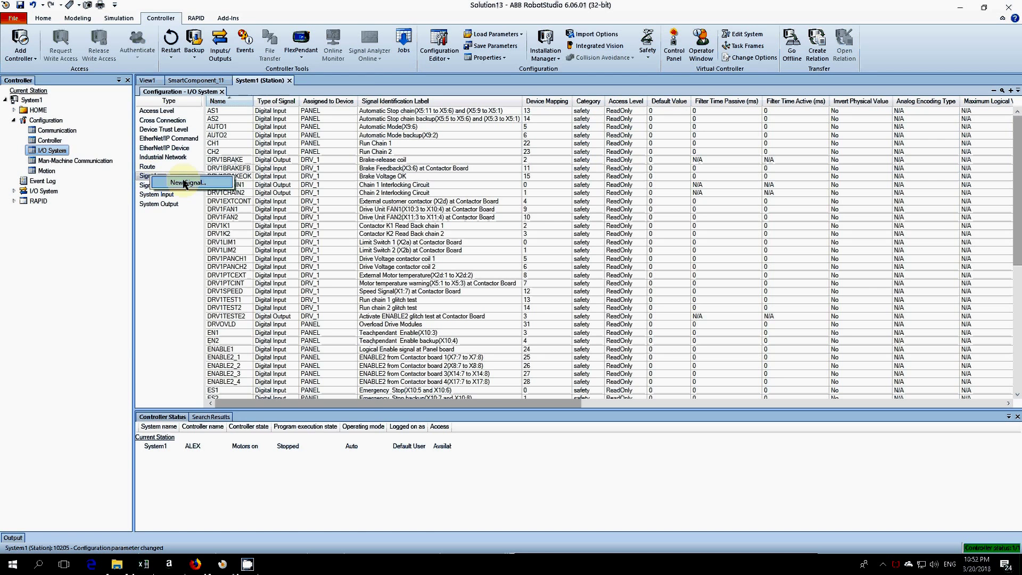
pyautogui.click(185, 183)
pyautogui.write('Gr')
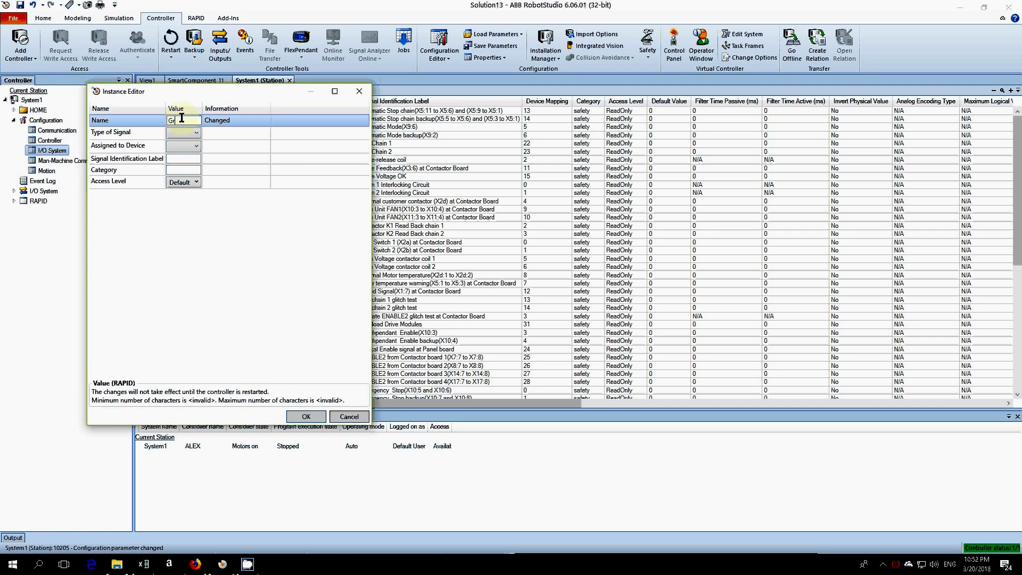
pyautogui.write('ipperClosed')
pyautogui.click(211, 134)
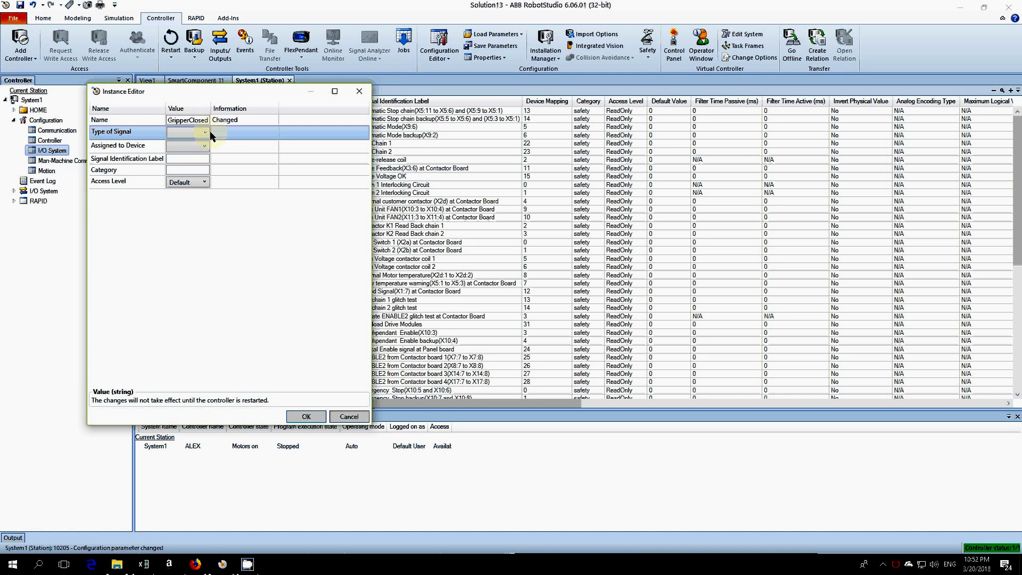
pyautogui.click(205, 132)
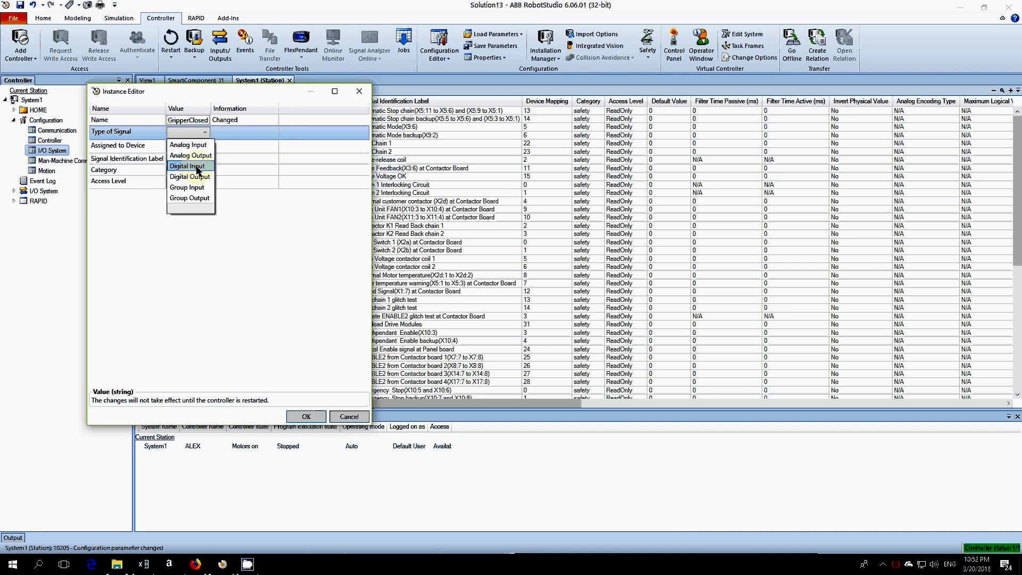
pyautogui.click(196, 177)
pyautogui.click(202, 182)
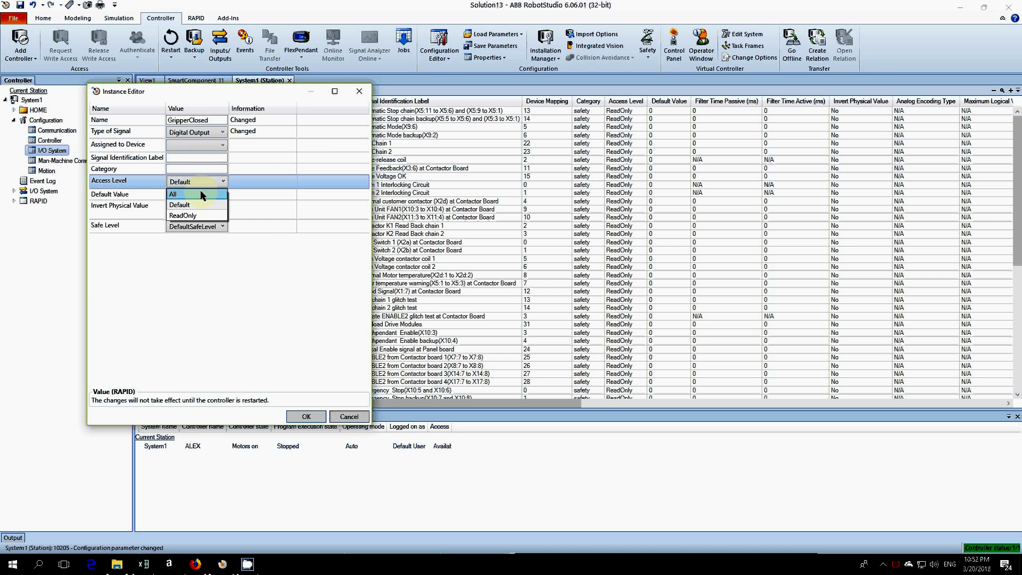
pyautogui.click(202, 195)
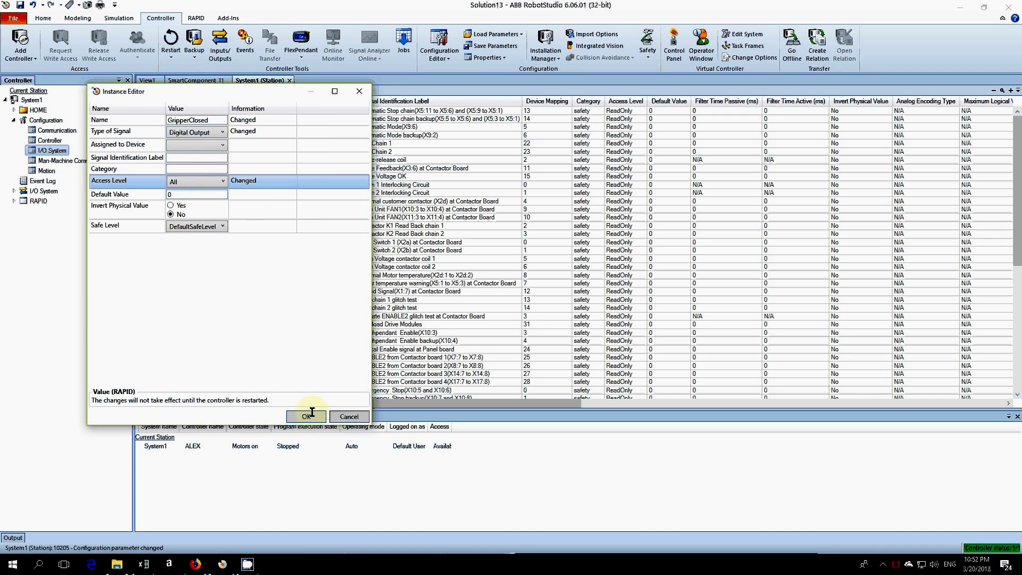
pyautogui.click(307, 416)
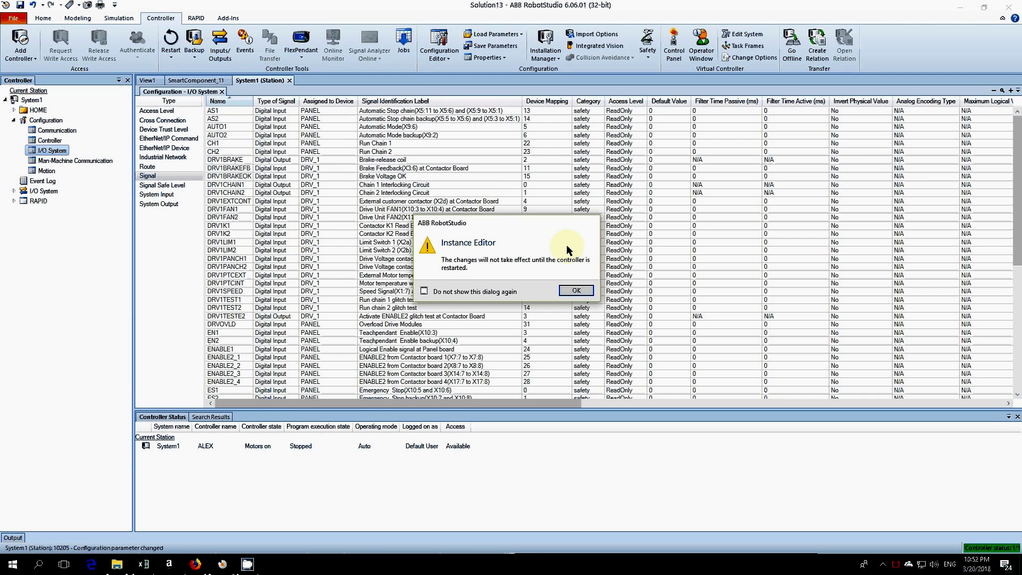
# Dismiss the notice, warmstart the controller, and switch to the Simulation tab.
pyautogui.click(573, 290)
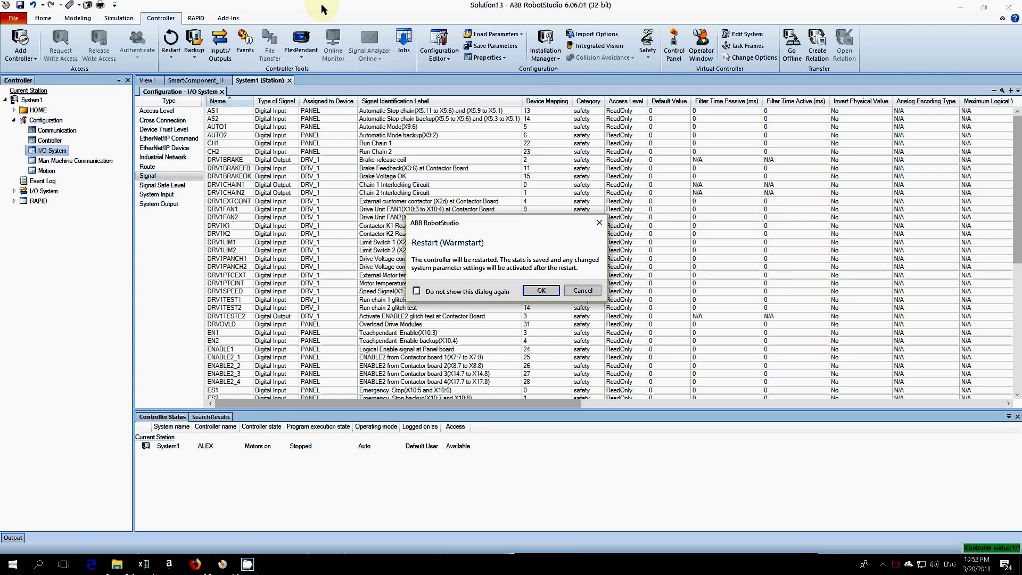
pyautogui.click(539, 291)
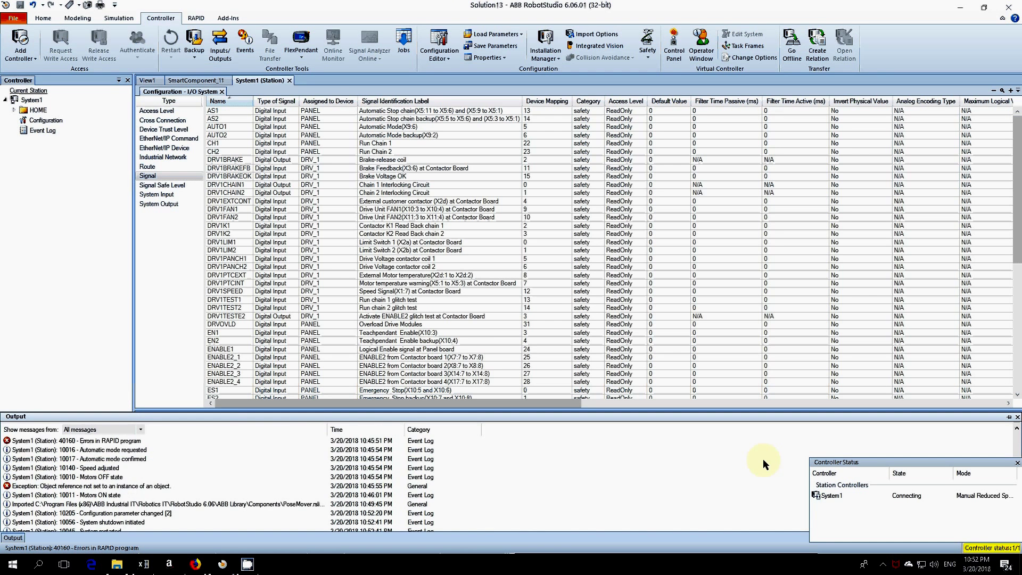
pyautogui.click(113, 19)
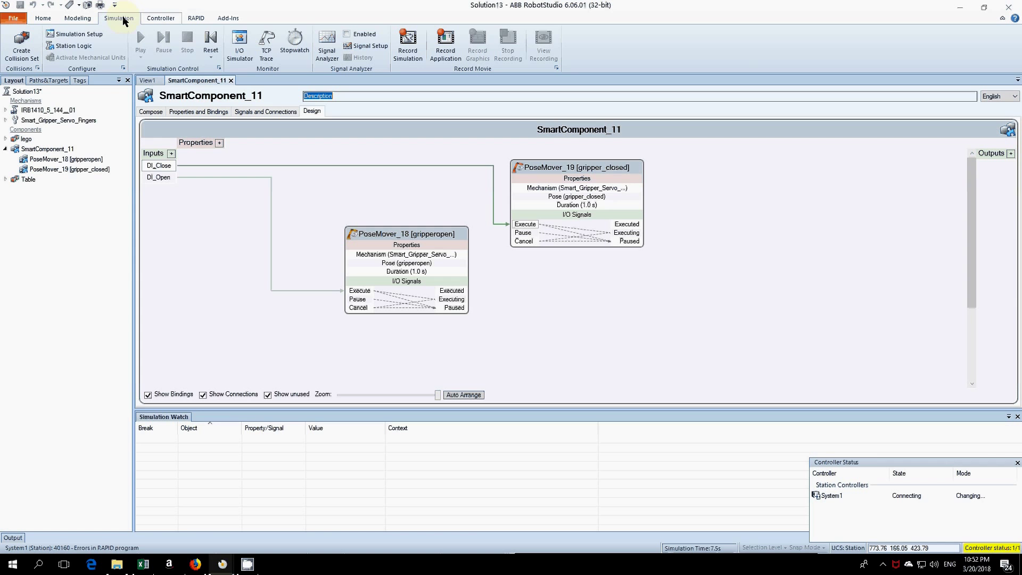
# In Station Logic, connect System1's GripperOpen output to SmartComponent_11's DI_Open.
pyautogui.click(78, 47)
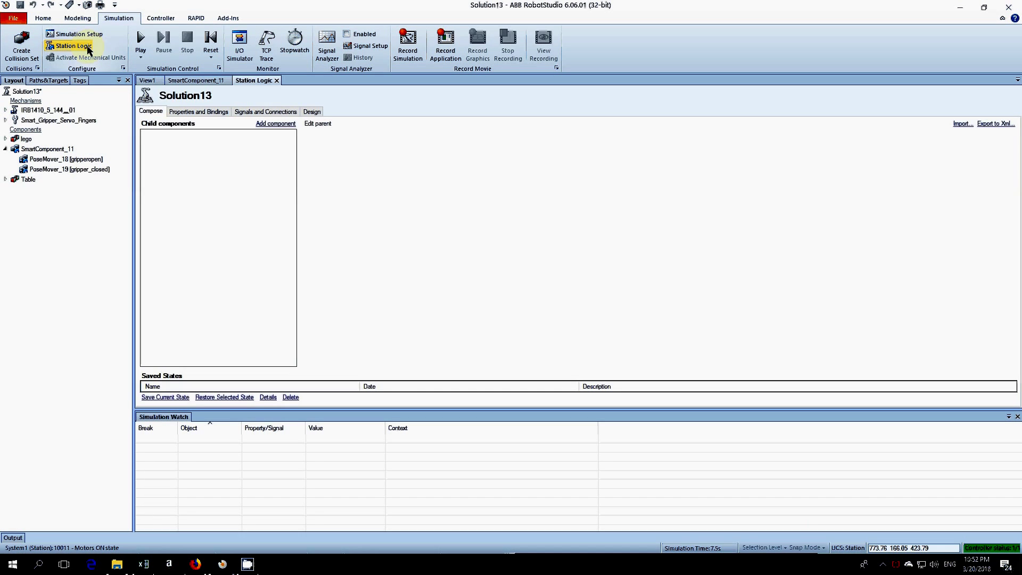
pyautogui.click(253, 113)
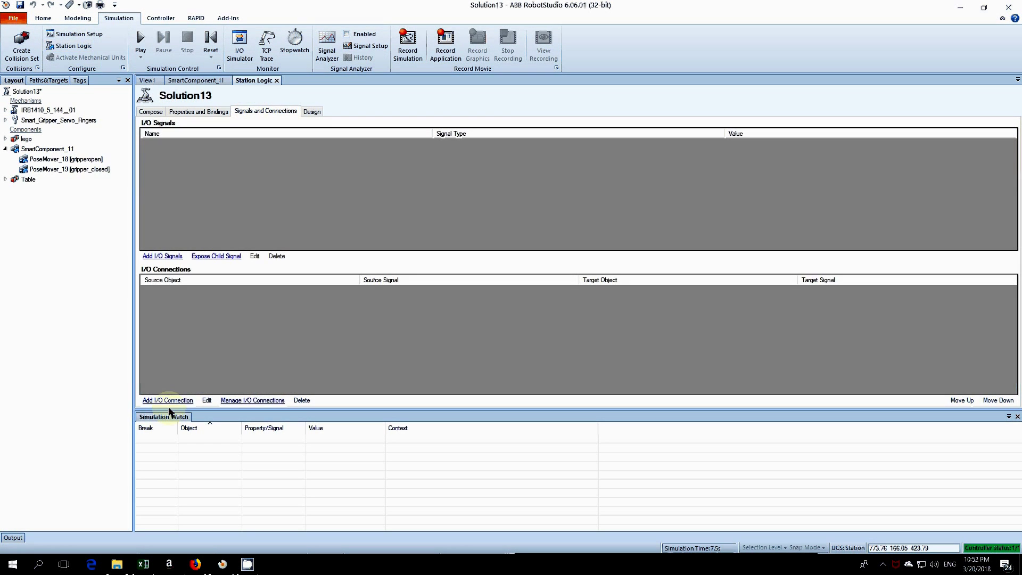
pyautogui.click(168, 402)
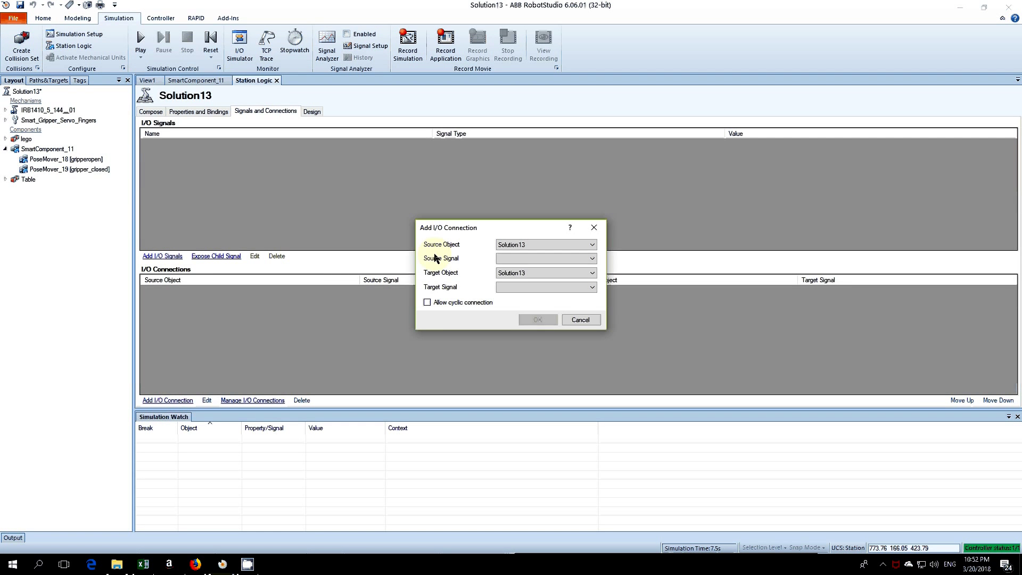
pyautogui.click(592, 244)
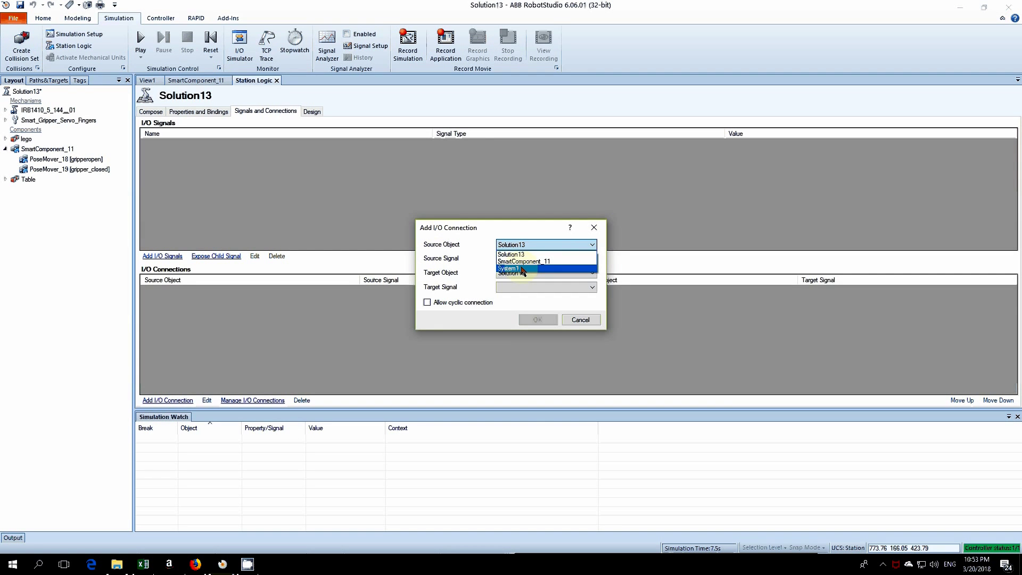
pyautogui.click(523, 269)
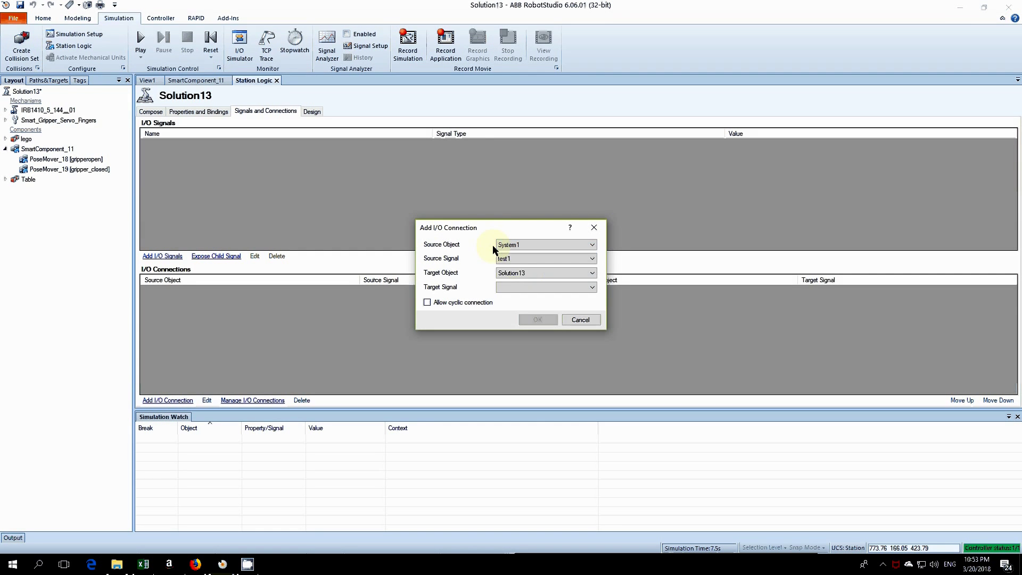
pyautogui.click(593, 259)
pyautogui.click(528, 276)
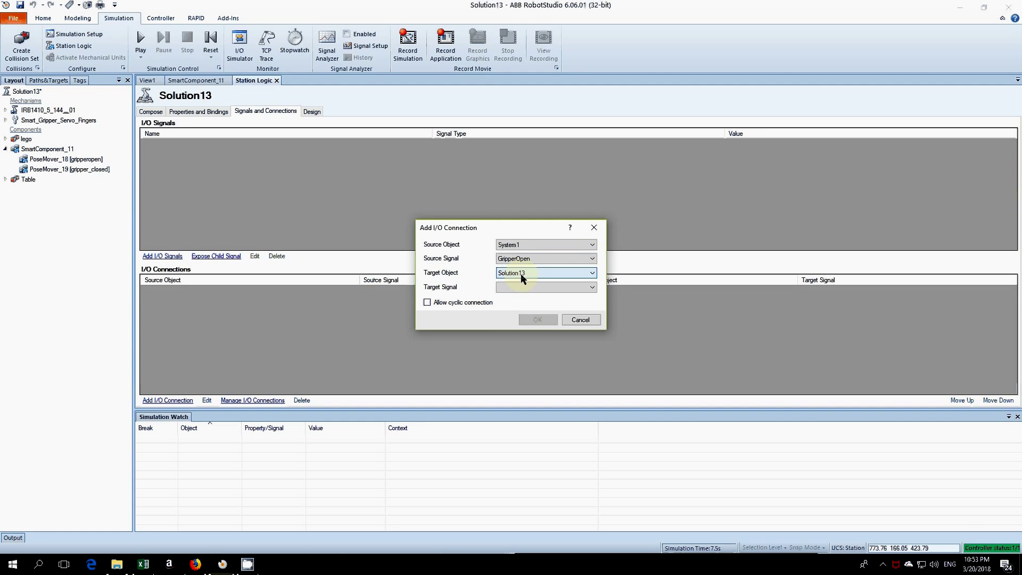
pyautogui.click(538, 274)
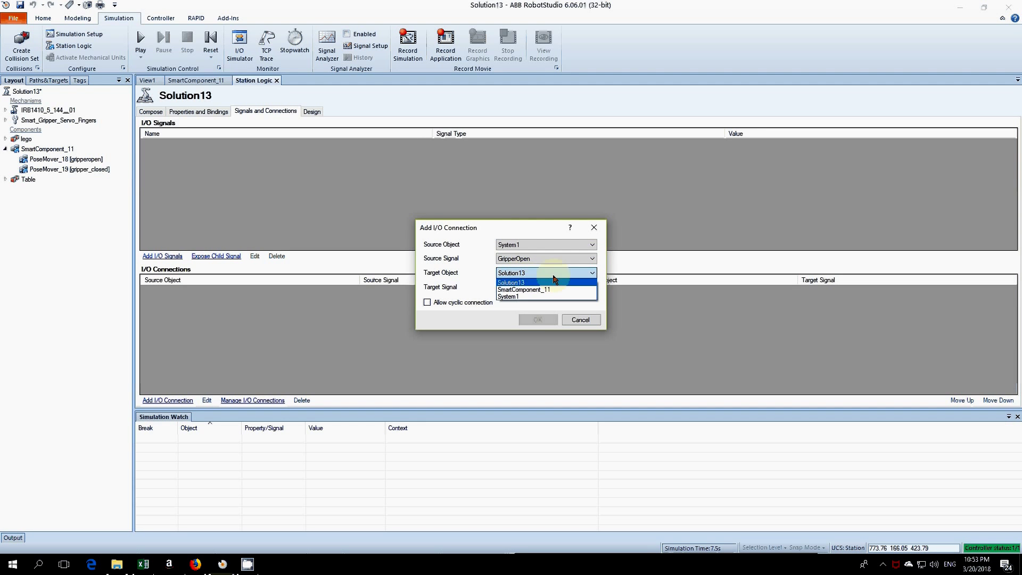
pyautogui.click(519, 290)
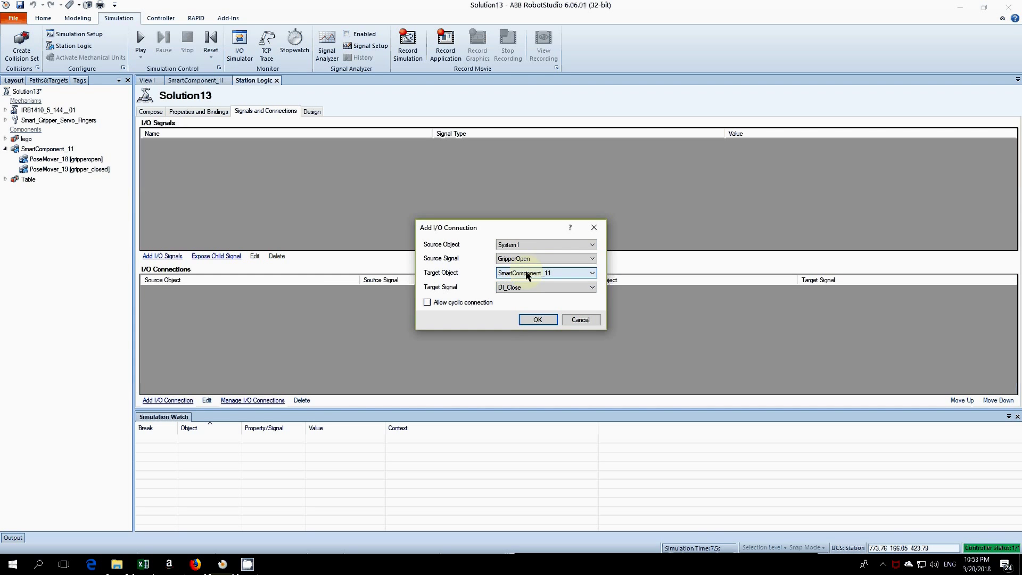
pyautogui.click(538, 288)
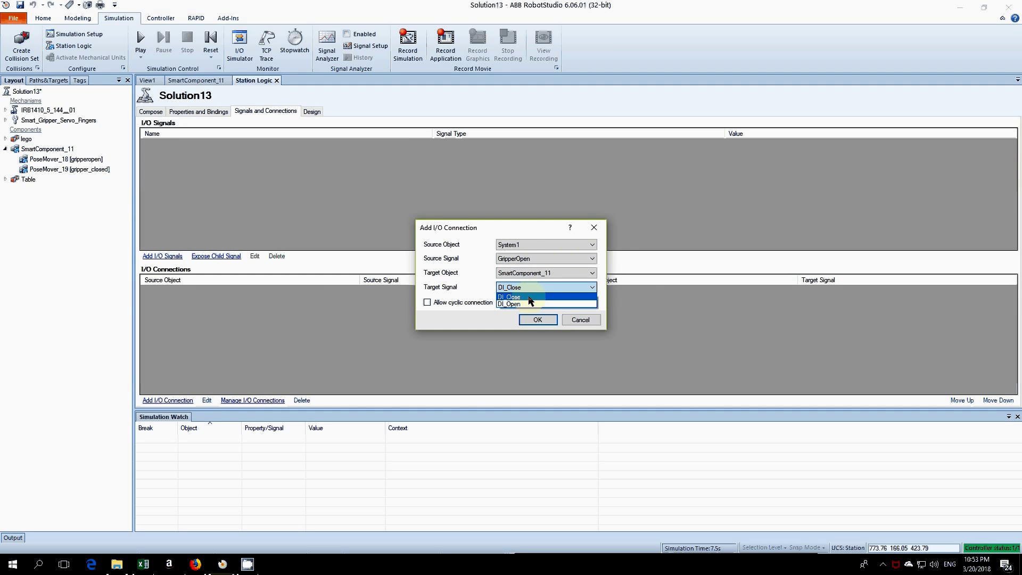
pyautogui.click(528, 304)
pyautogui.press('Escape')
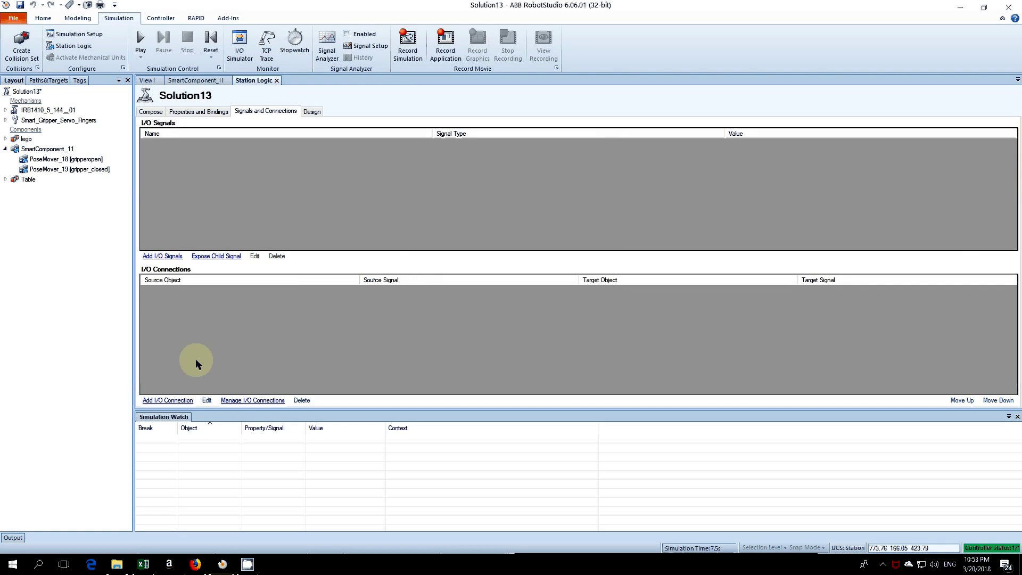
# Connect System1's GripperClosed output to SmartComponent_11's DI_Close.
pyautogui.click(174, 405)
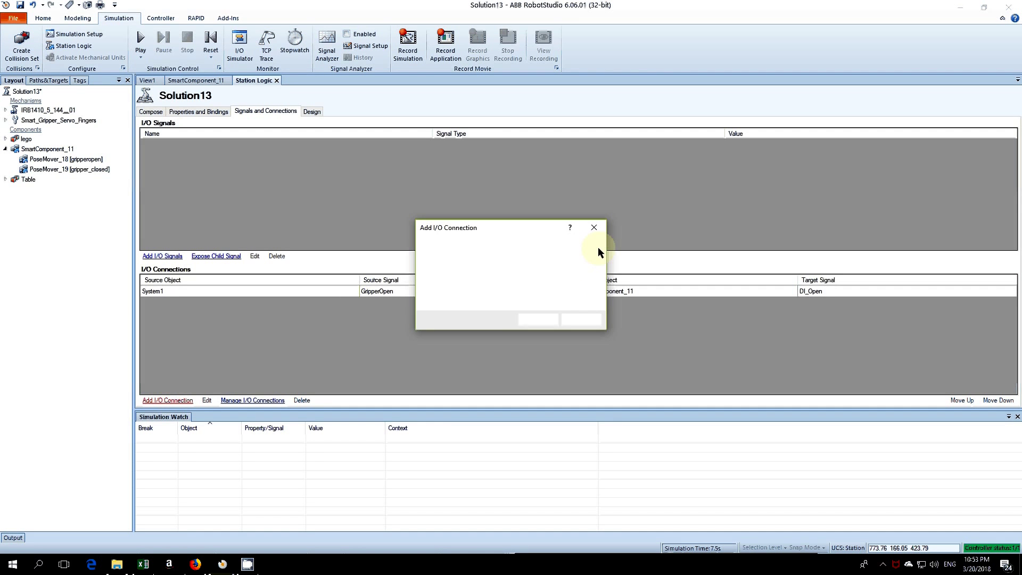
pyautogui.click(592, 245)
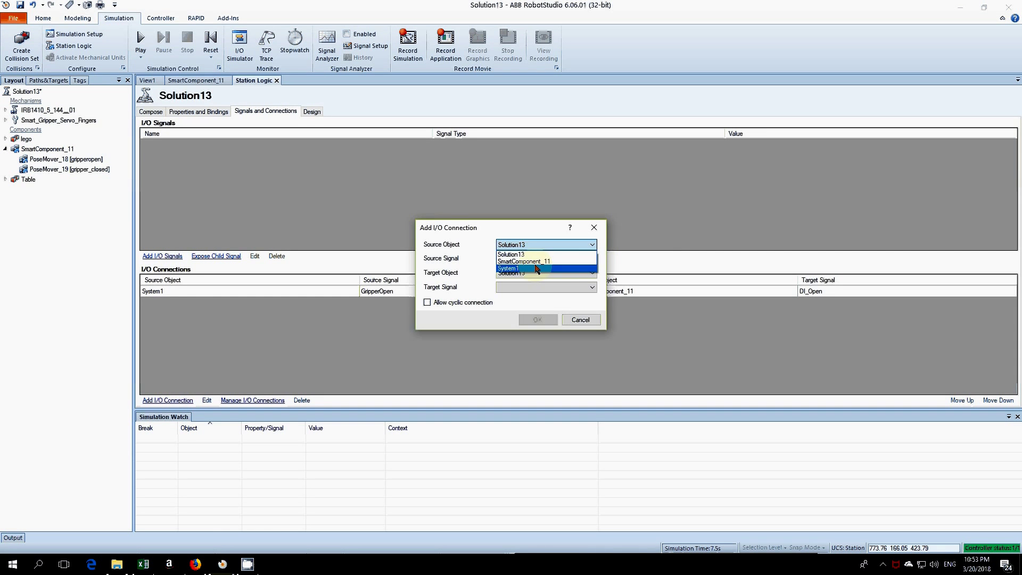
pyautogui.click(537, 268)
pyautogui.click(579, 257)
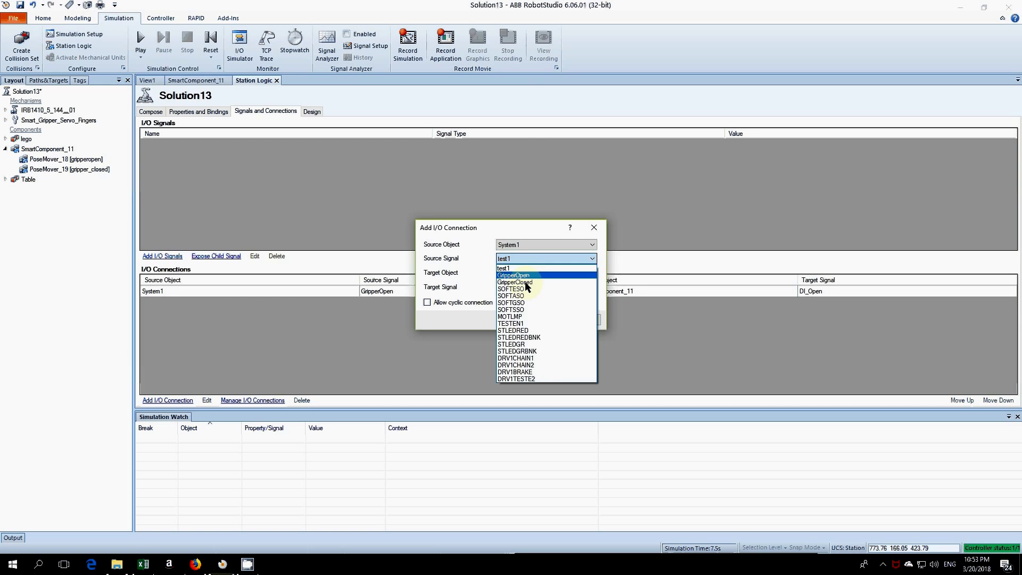
pyautogui.click(528, 283)
pyautogui.click(550, 273)
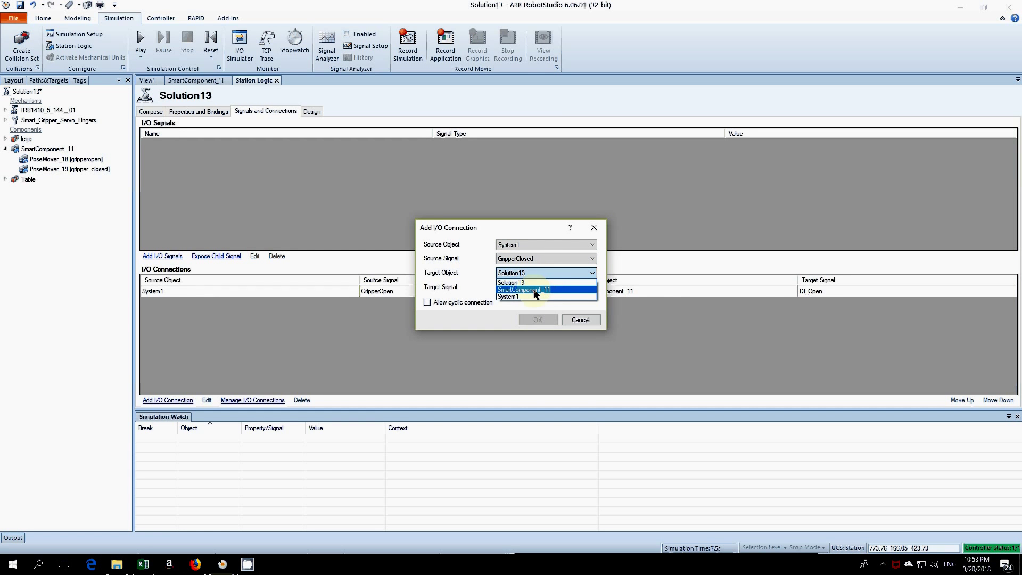
pyautogui.click(535, 290)
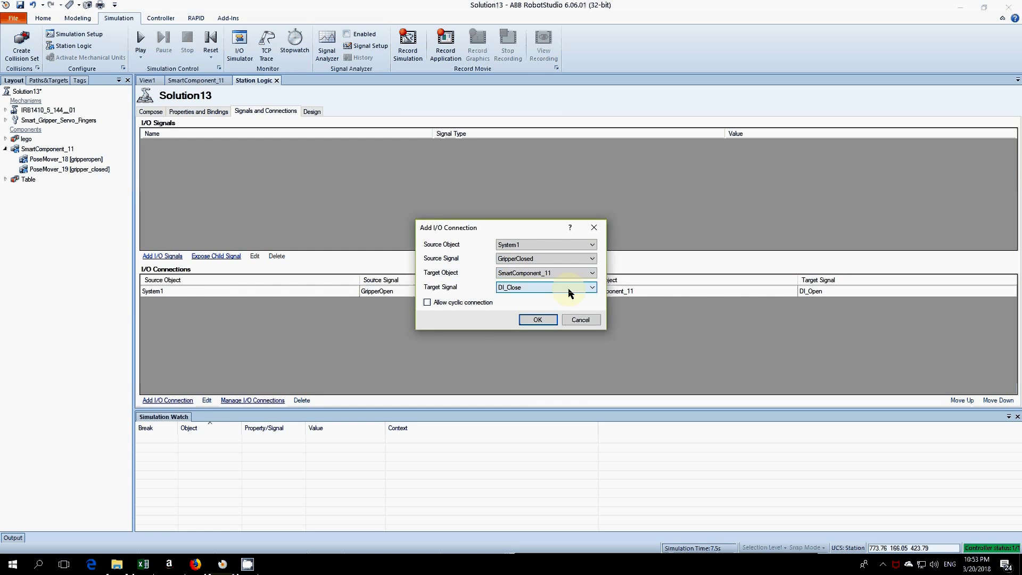
pyautogui.click(537, 320)
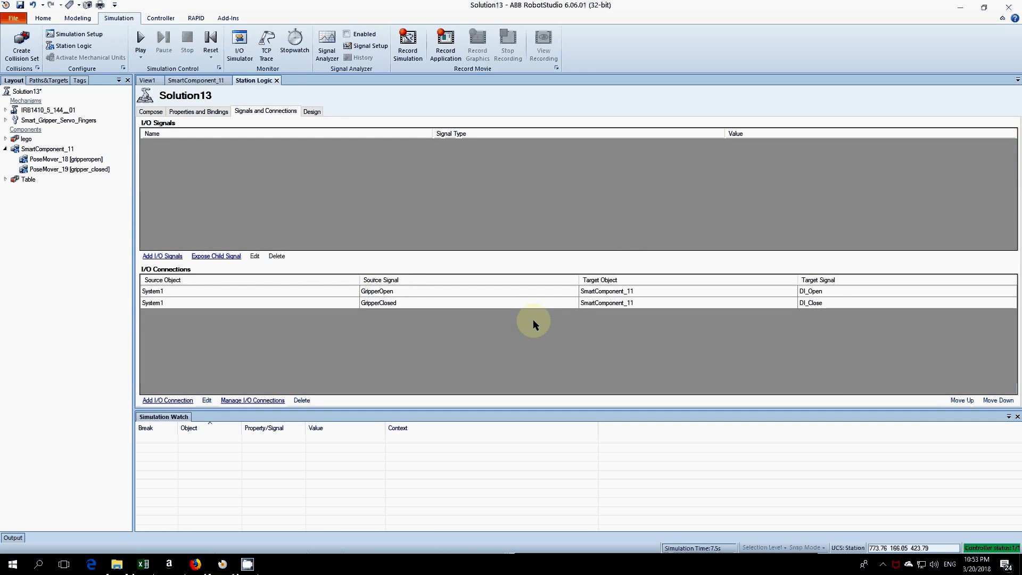
# Auto-arrange the station logic diagram, then show its empty Property Bindings list.
pyautogui.click(315, 114)
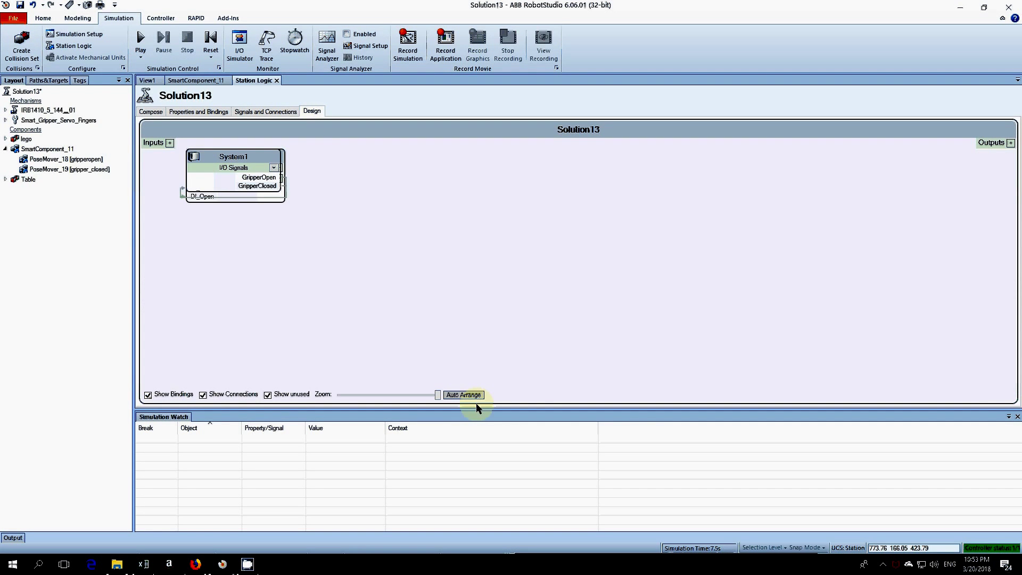
pyautogui.click(471, 396)
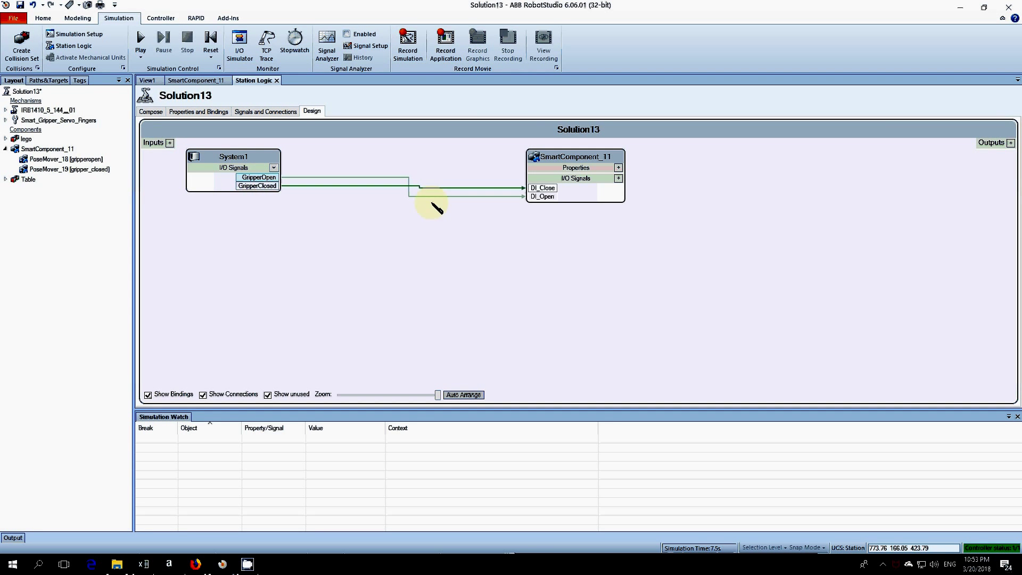
pyautogui.click(539, 202)
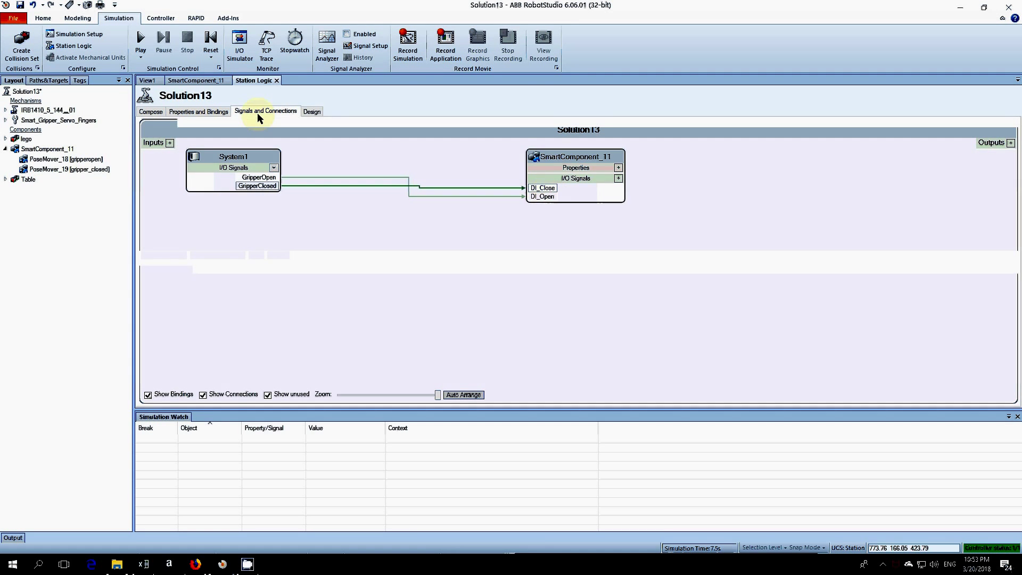
pyautogui.click(224, 113)
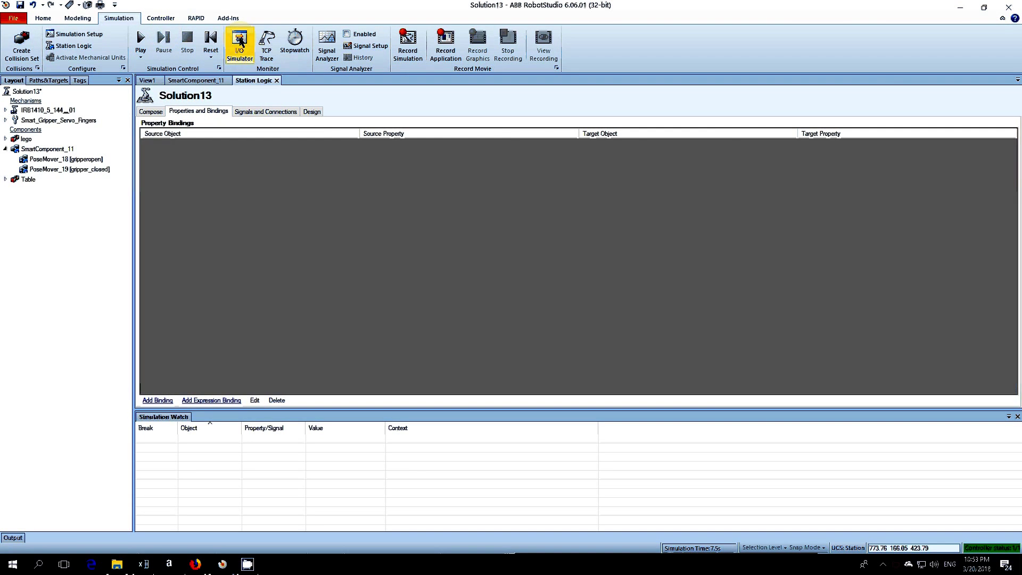
# Open the I/O Simulator on View1 and filter it to Digital Outputs.
pyautogui.click(240, 43)
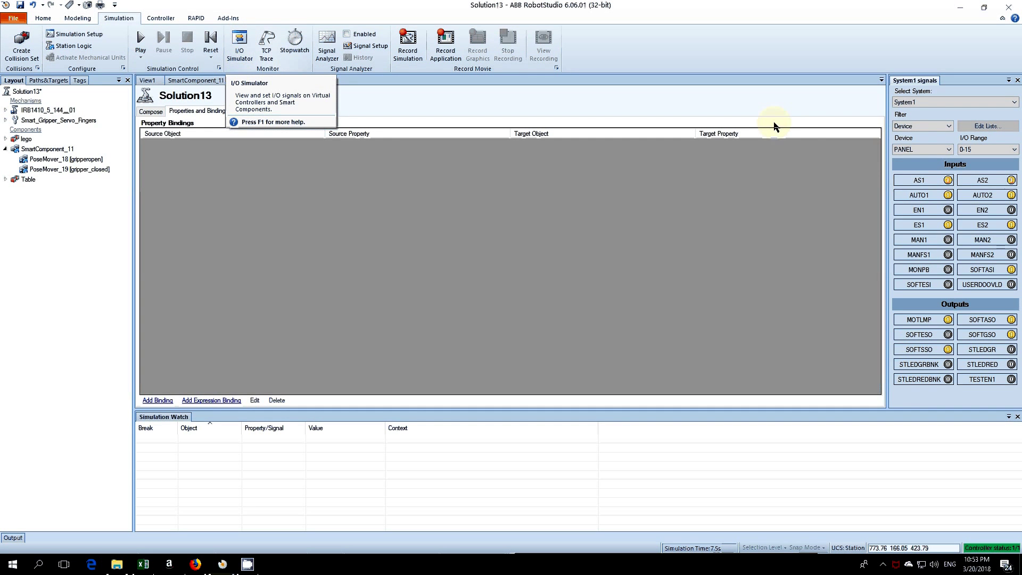
pyautogui.click(147, 81)
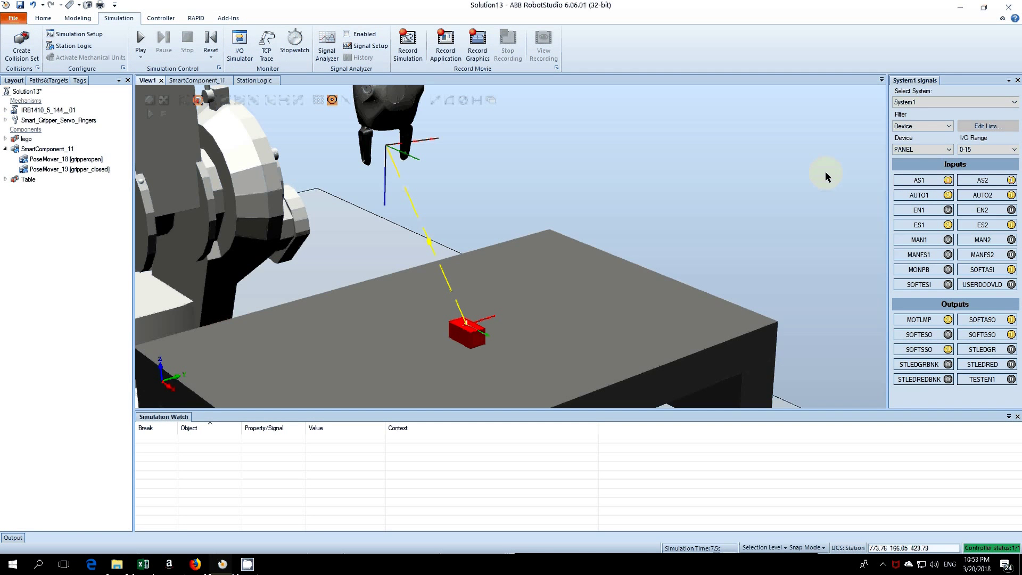
pyautogui.click(942, 129)
pyautogui.click(915, 163)
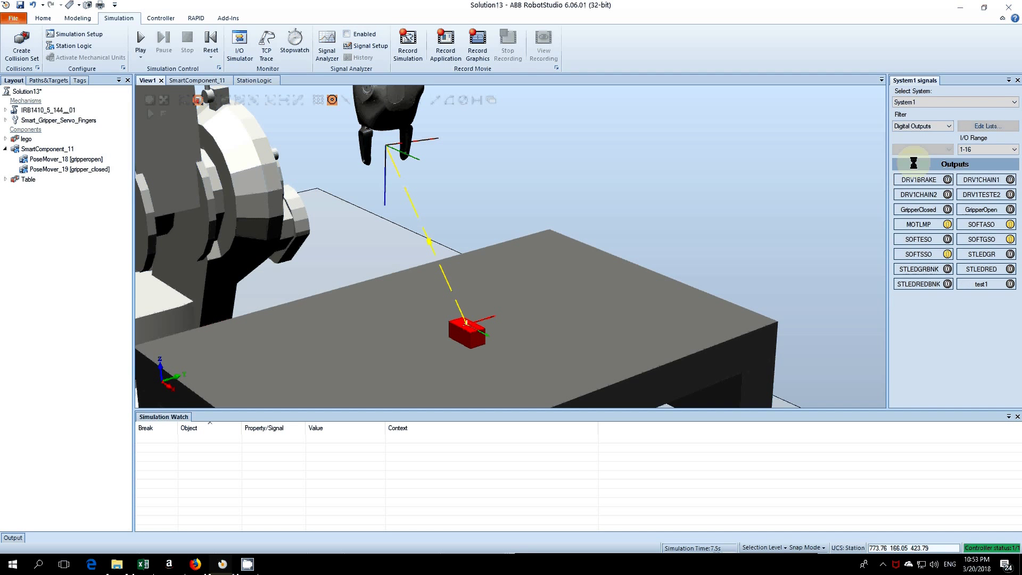
# Toggle GripperClosed on and off, then leave GripperOpen switched on.
pyautogui.click(947, 210)
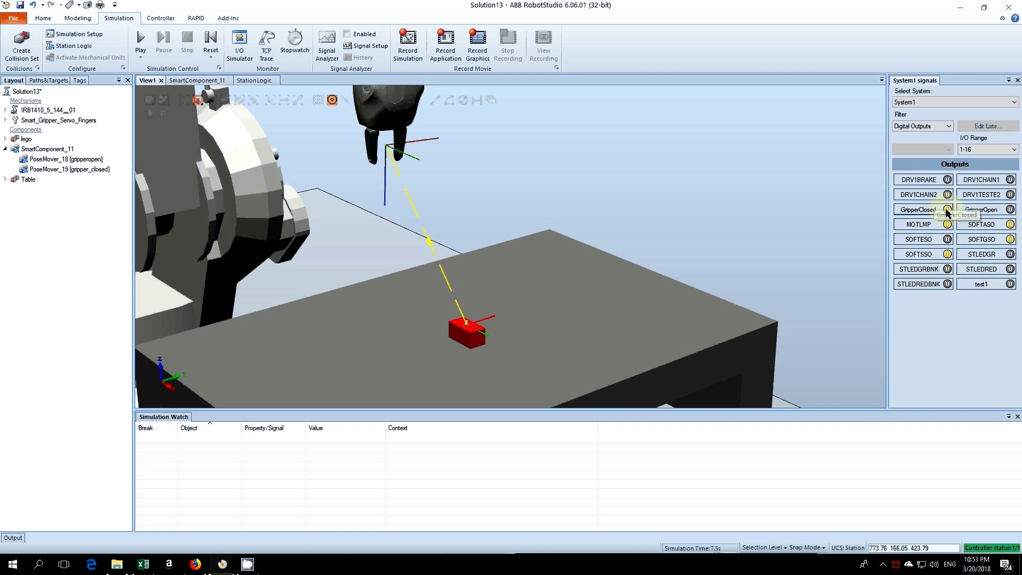
pyautogui.click(947, 210)
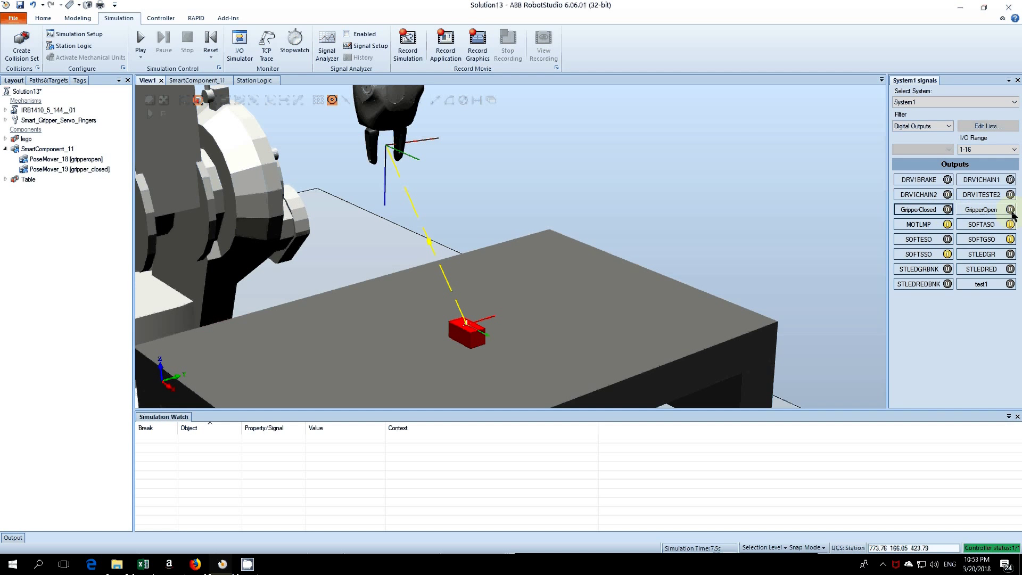
pyautogui.click(1010, 210)
pyautogui.click(1010, 210)
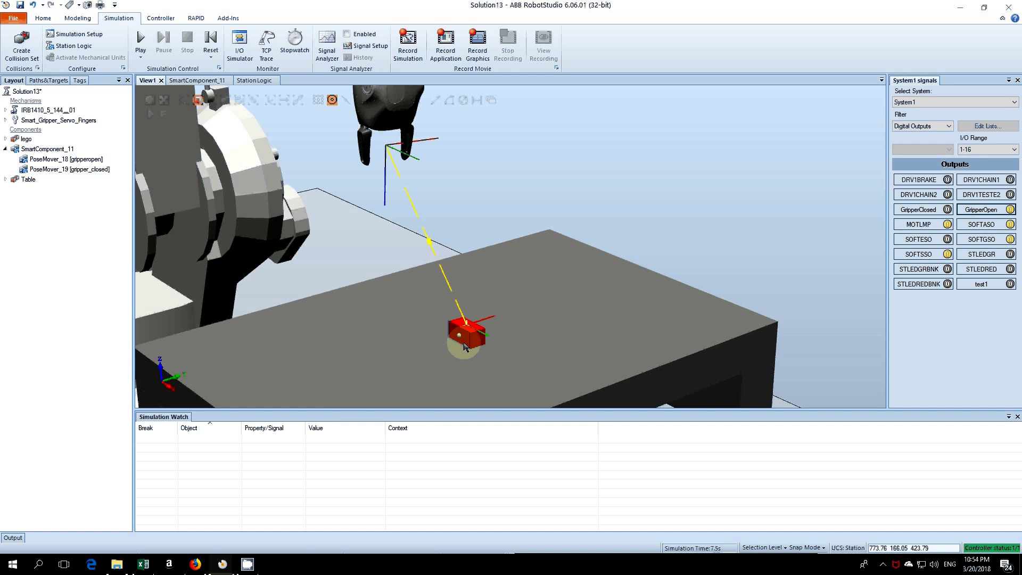
pyautogui.click(194, 81)
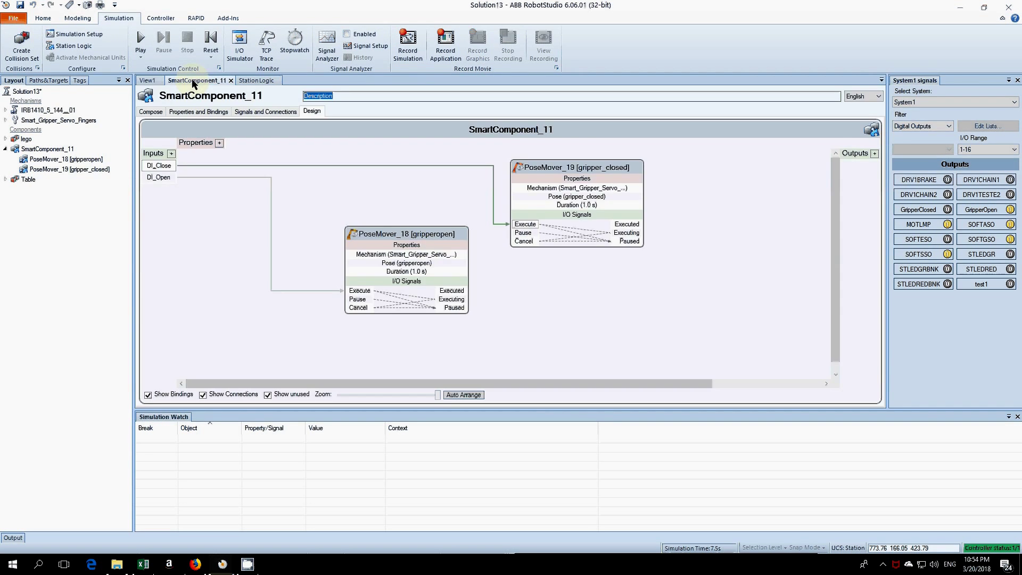
# Add an Attacher with parent Smart_Gripper_Servo_Fingers and child lego, and apply it.
pyautogui.click(254, 113)
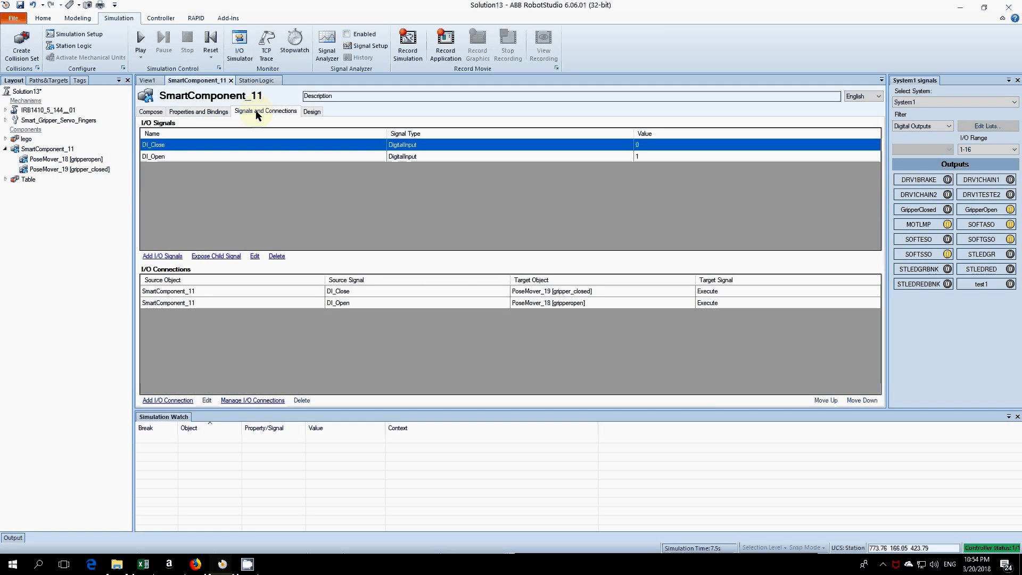
pyautogui.click(151, 113)
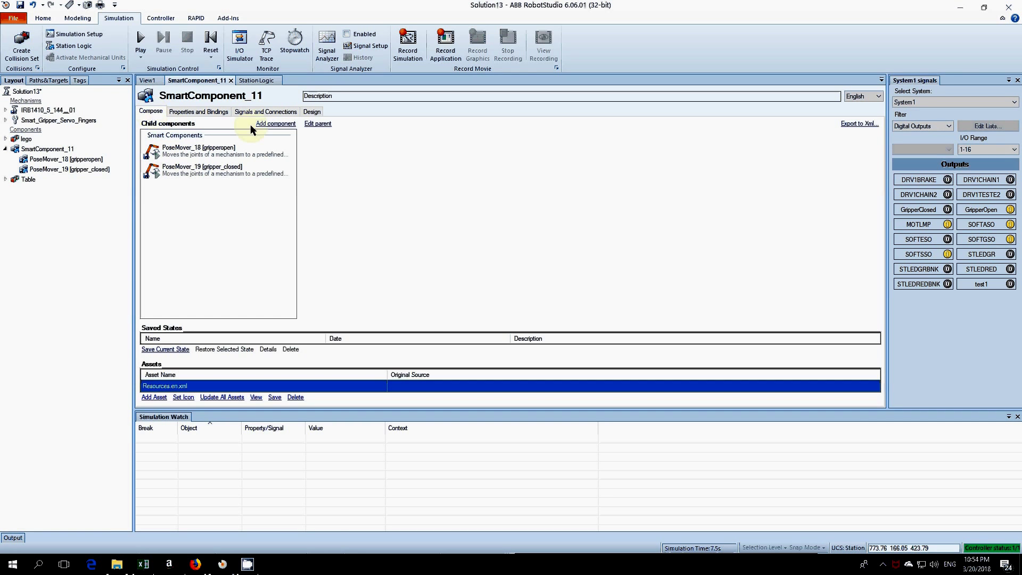
pyautogui.click(263, 124)
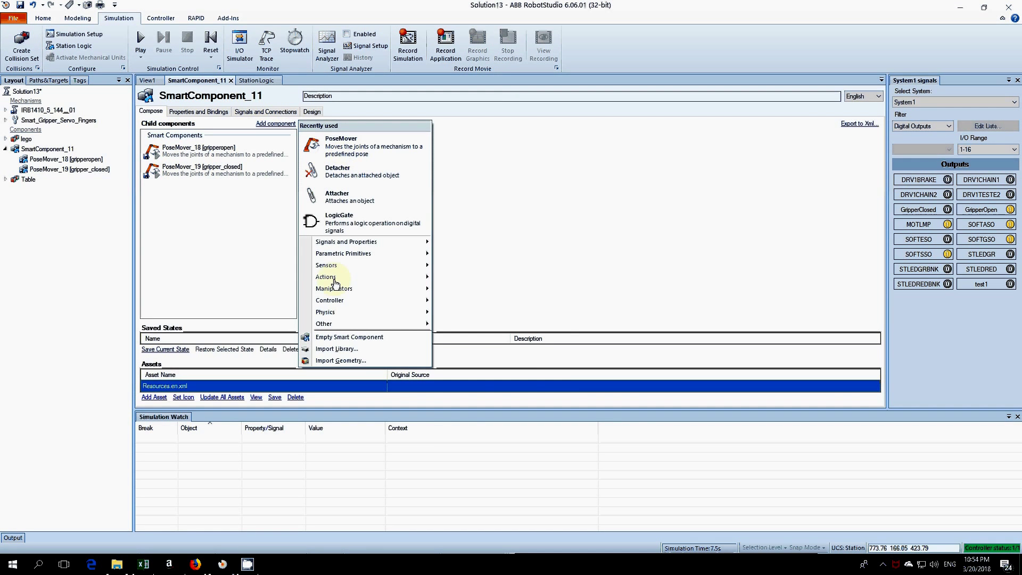
pyautogui.moveTo(338, 277)
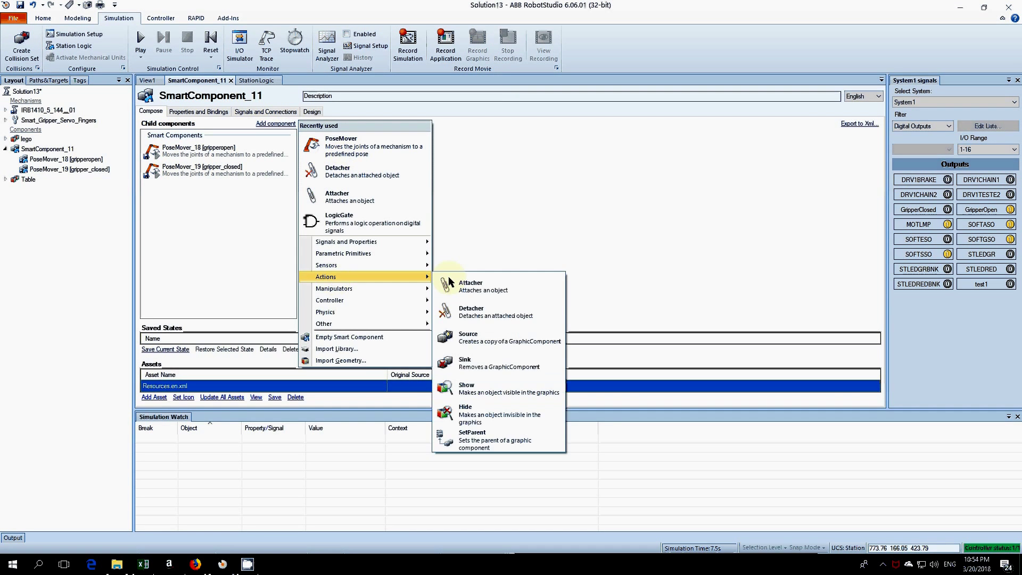
pyautogui.click(486, 290)
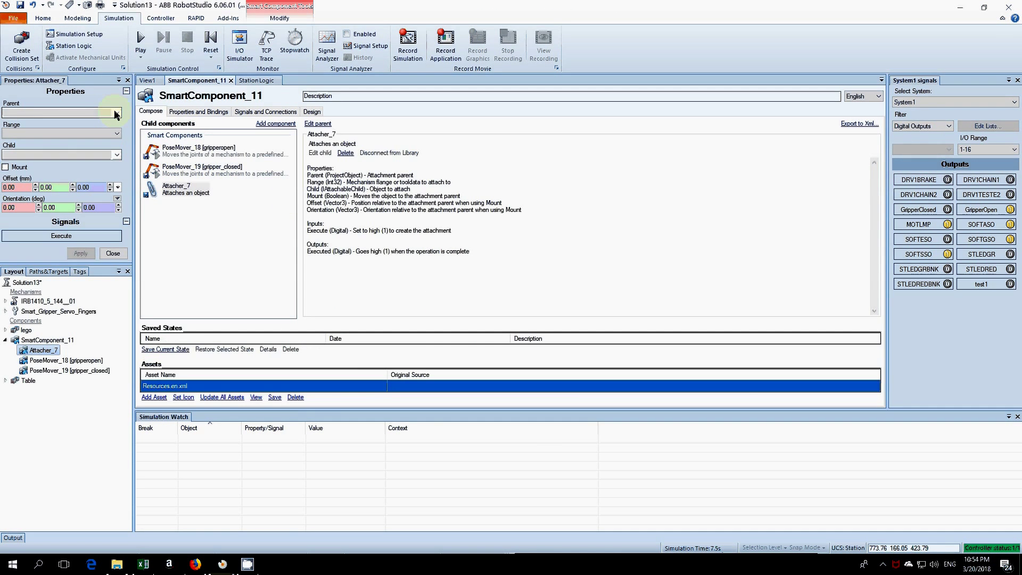
pyautogui.click(115, 113)
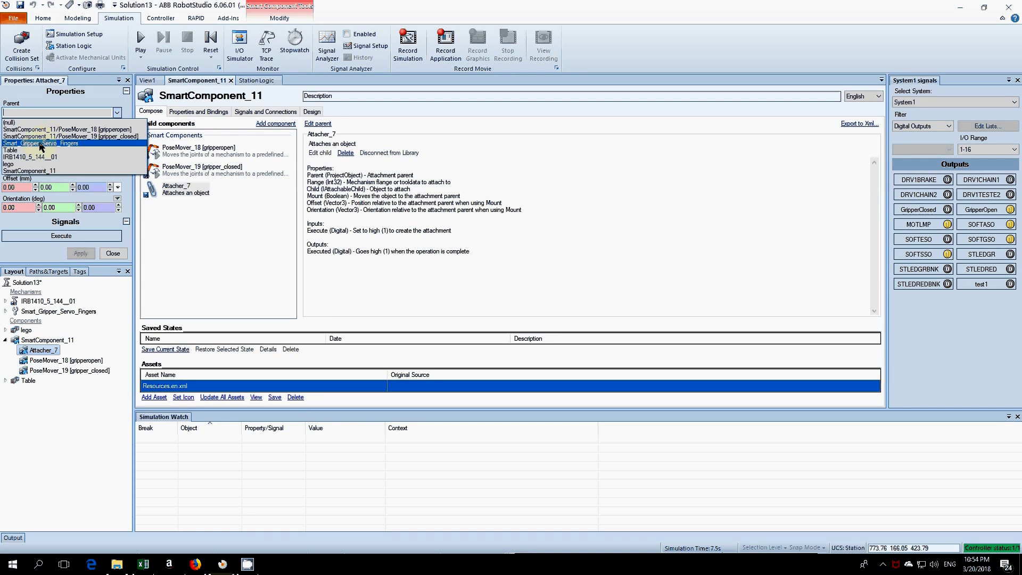
pyautogui.click(41, 143)
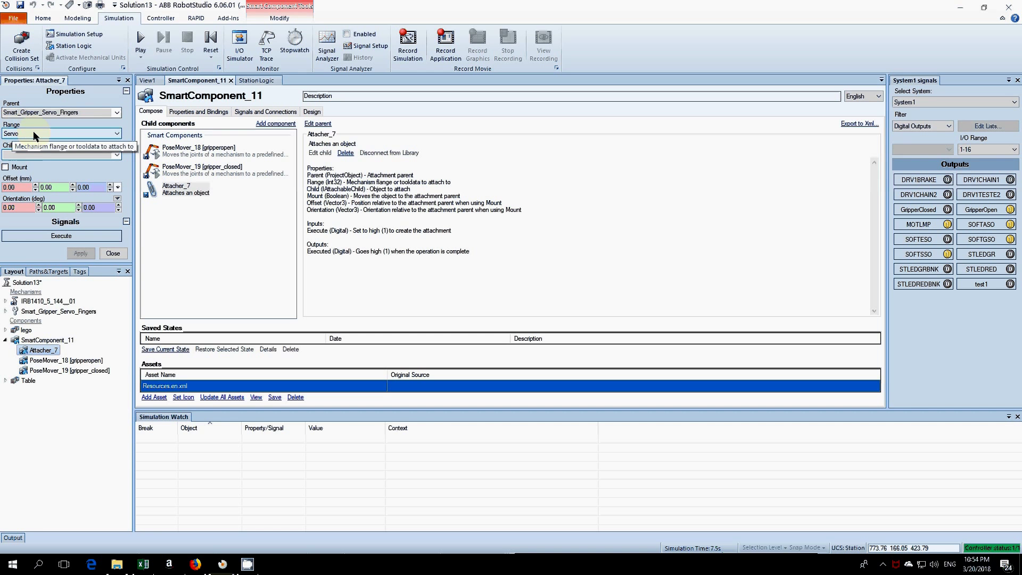
pyautogui.click(67, 155)
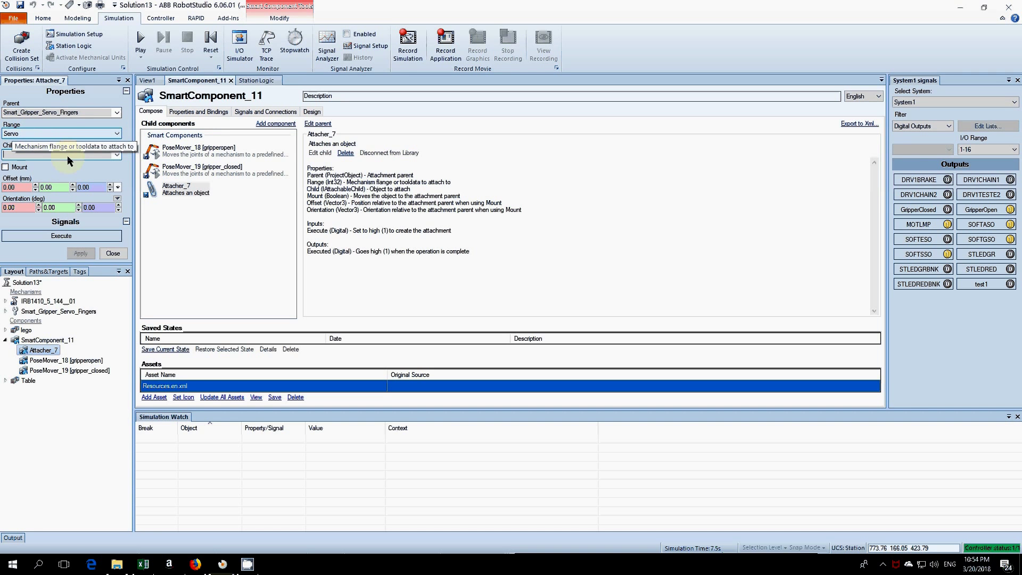
pyautogui.click(117, 155)
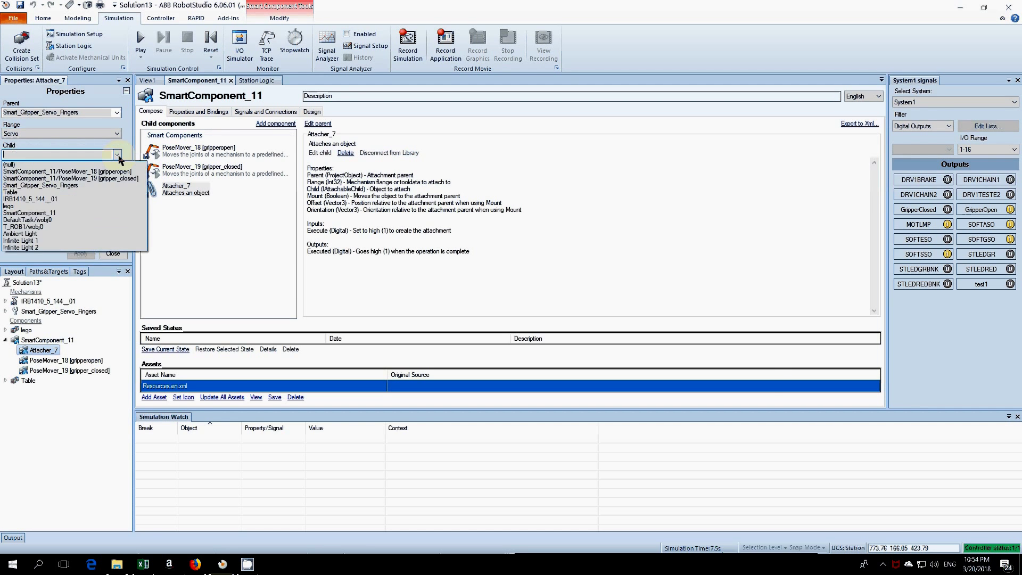
pyautogui.click(14, 207)
pyautogui.click(74, 255)
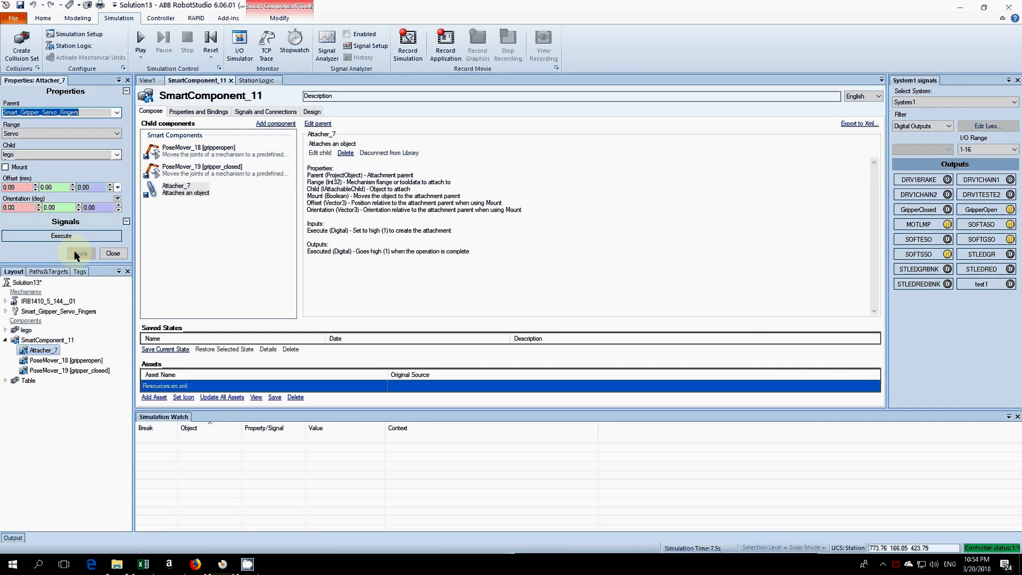
pyautogui.click(113, 254)
# Add a Detacher with child lego and apply it.
pyautogui.click(274, 123)
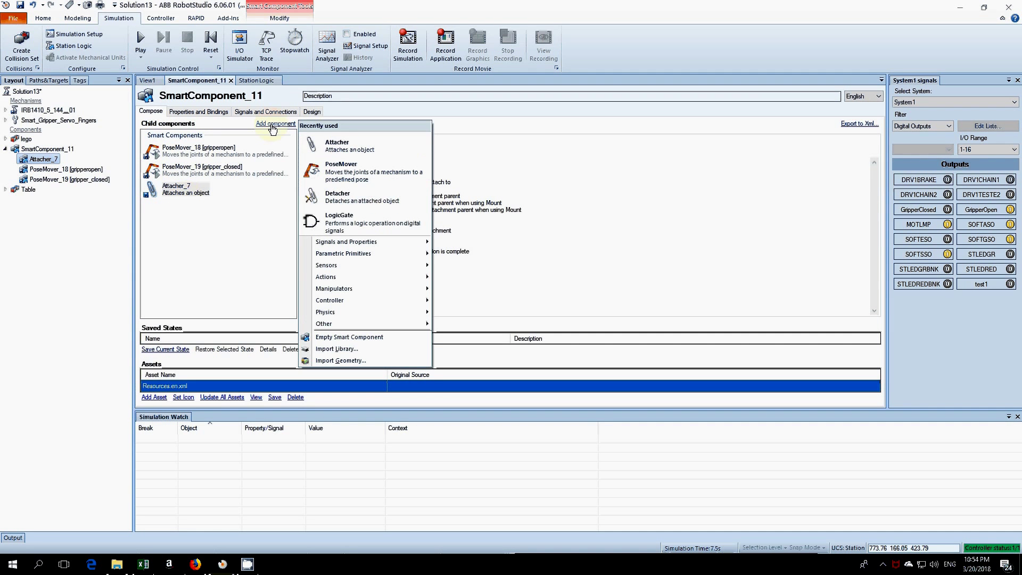
pyautogui.click(334, 203)
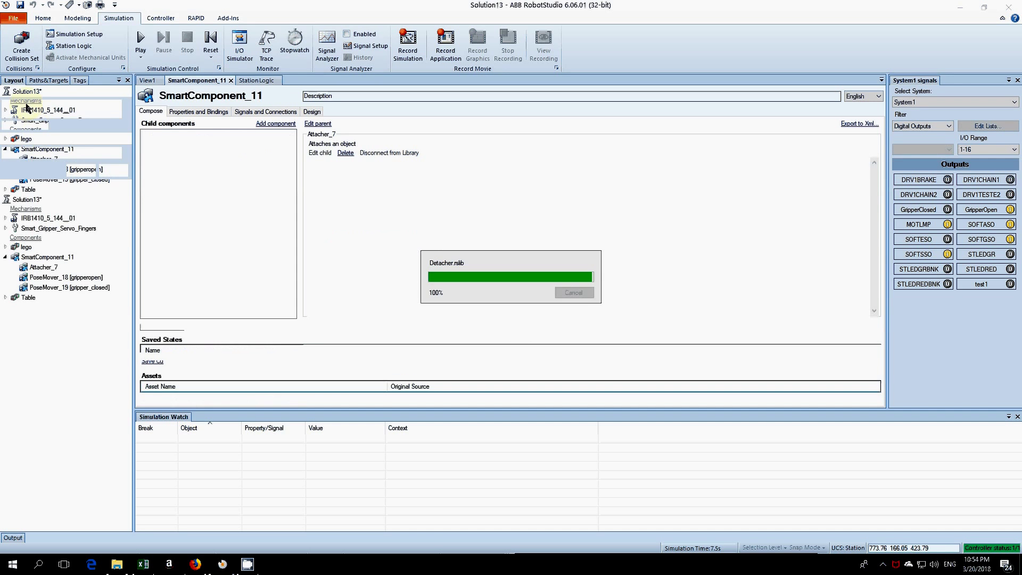
pyautogui.click(102, 111)
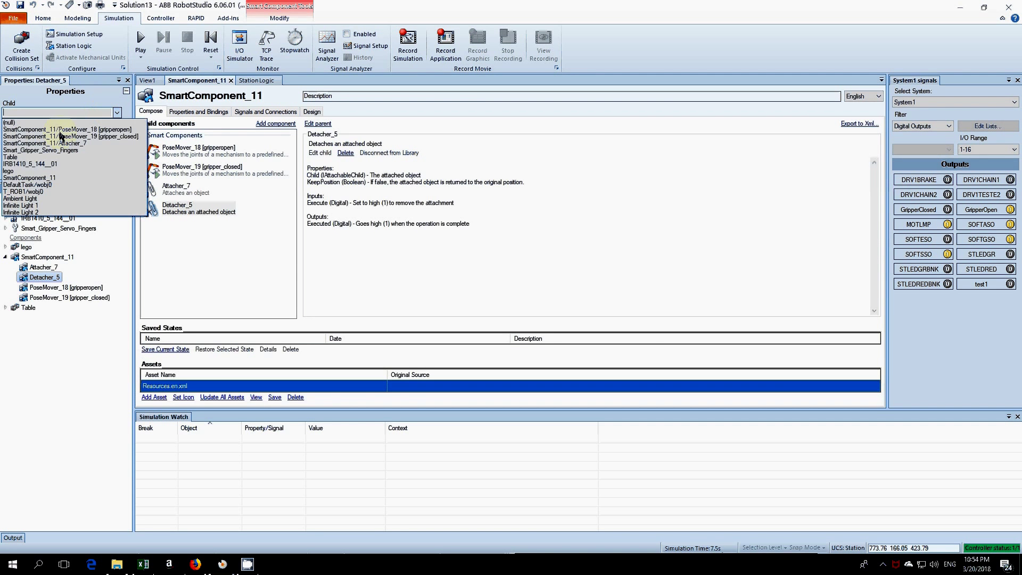
pyautogui.click(26, 172)
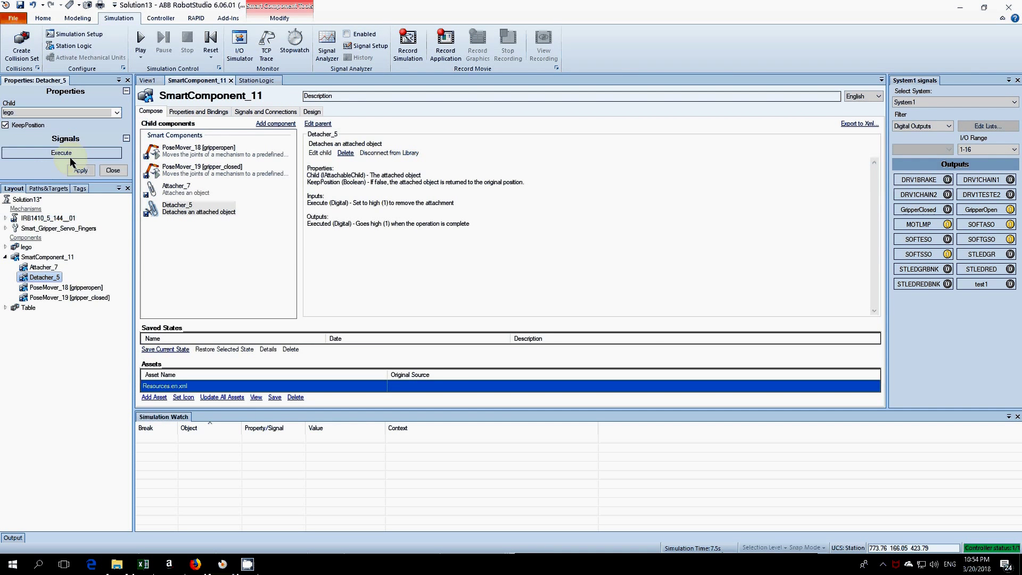
pyautogui.click(80, 171)
pyautogui.click(231, 249)
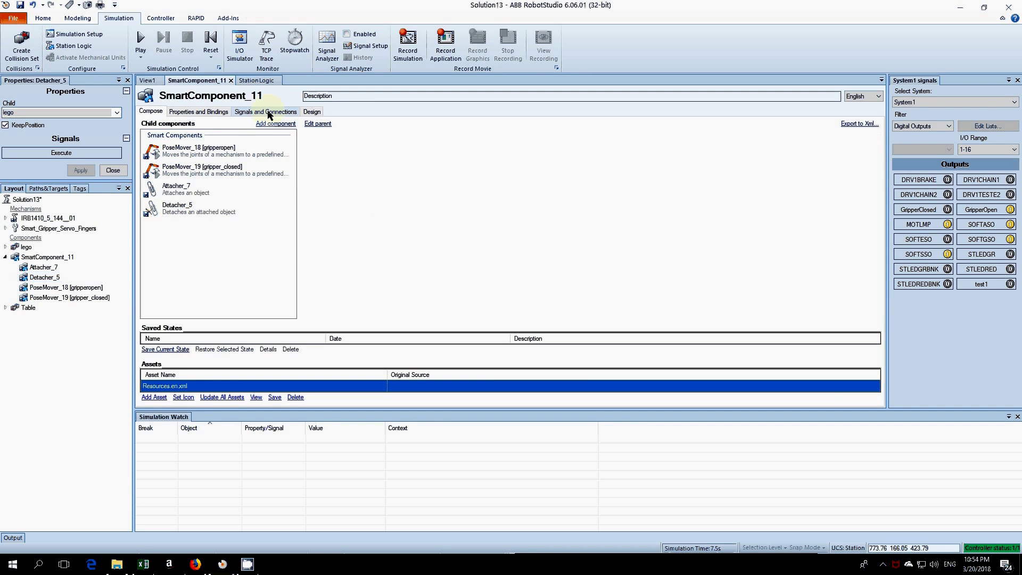
# Add an I/O connection from PoseMover_19 Executed to Attacher_7 Execute.
pyautogui.click(267, 112)
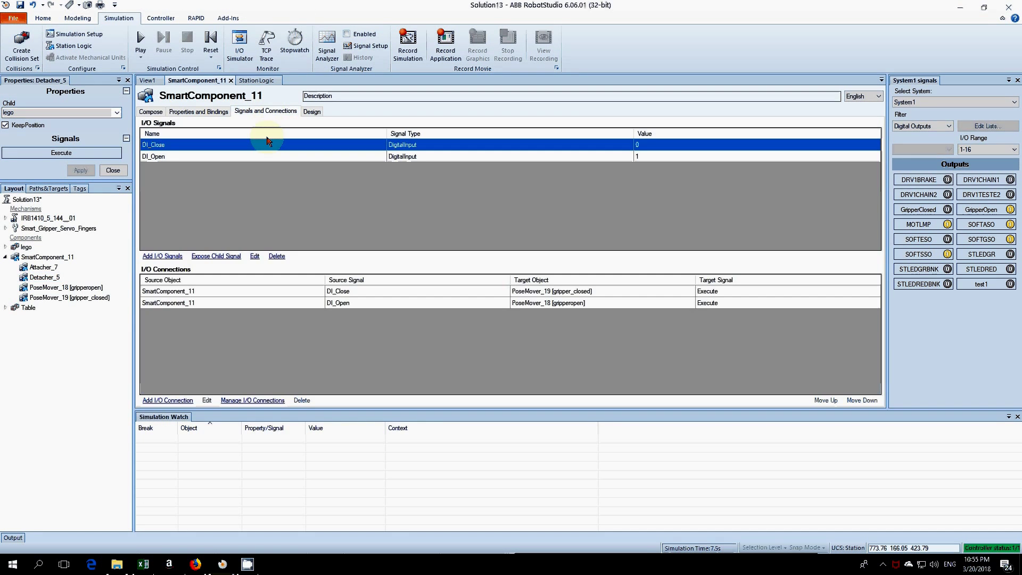
pyautogui.click(167, 400)
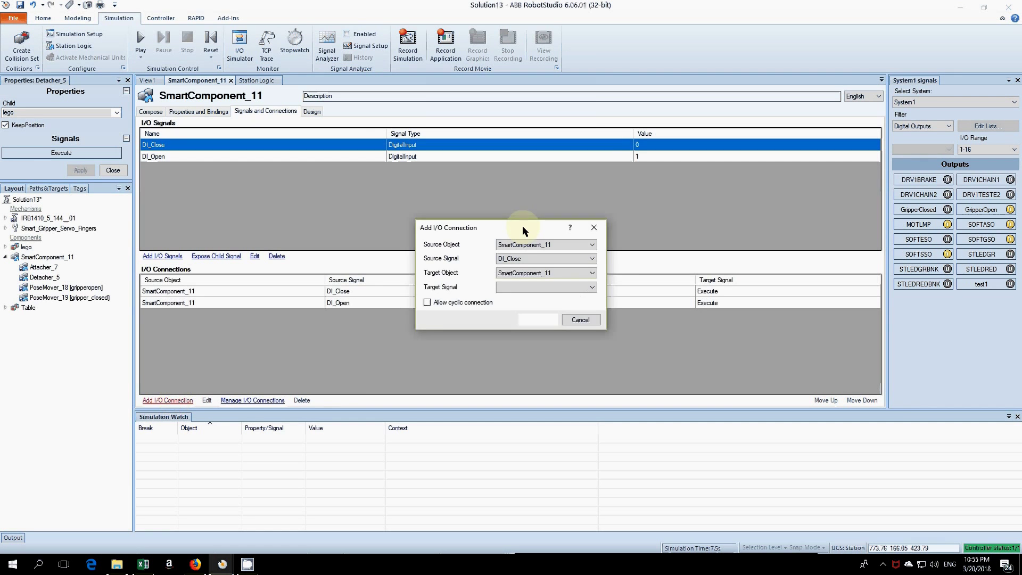
pyautogui.moveTo(523, 228); pyautogui.dragTo(477, 327)
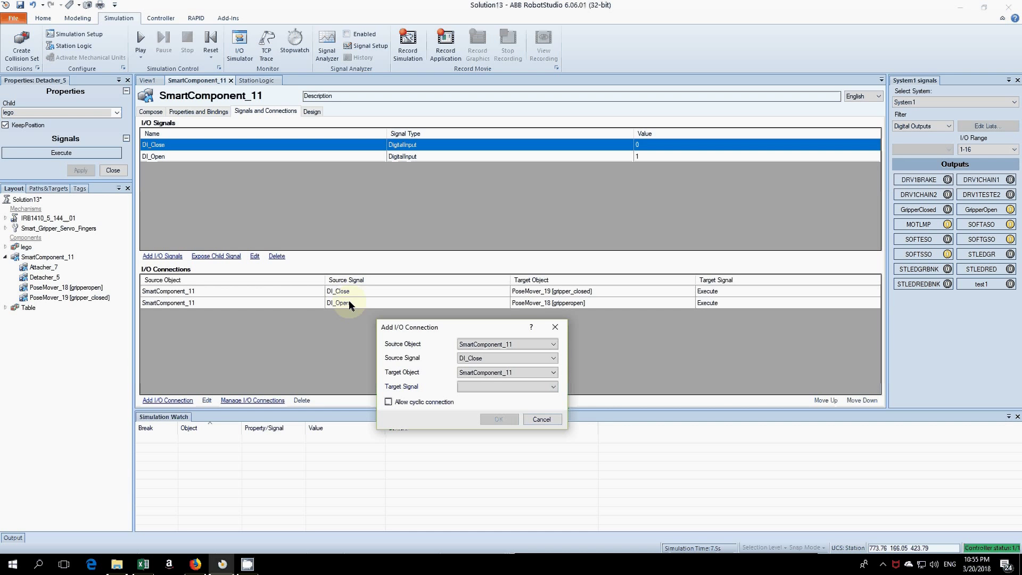
pyautogui.click(551, 349)
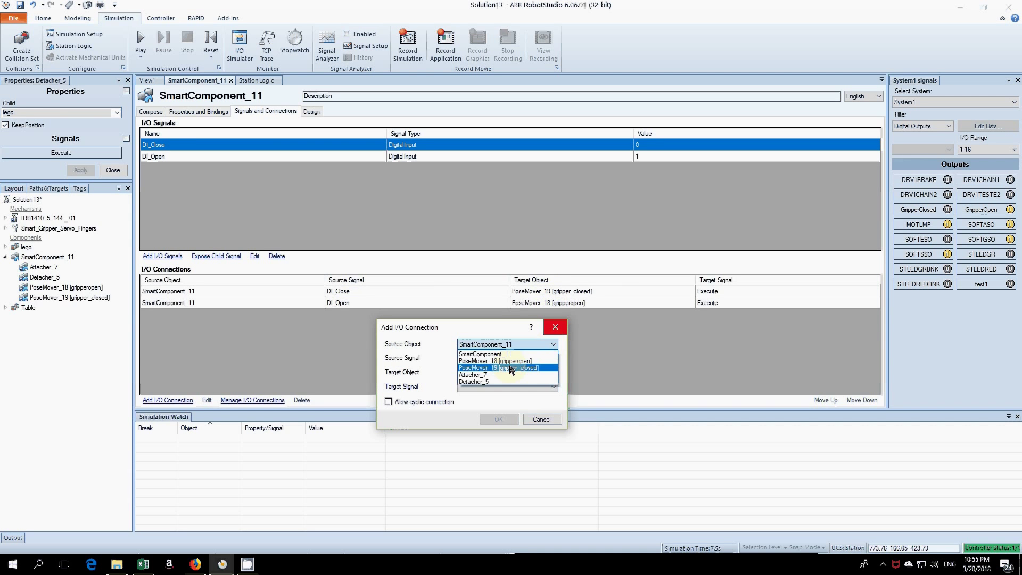
pyautogui.click(540, 375)
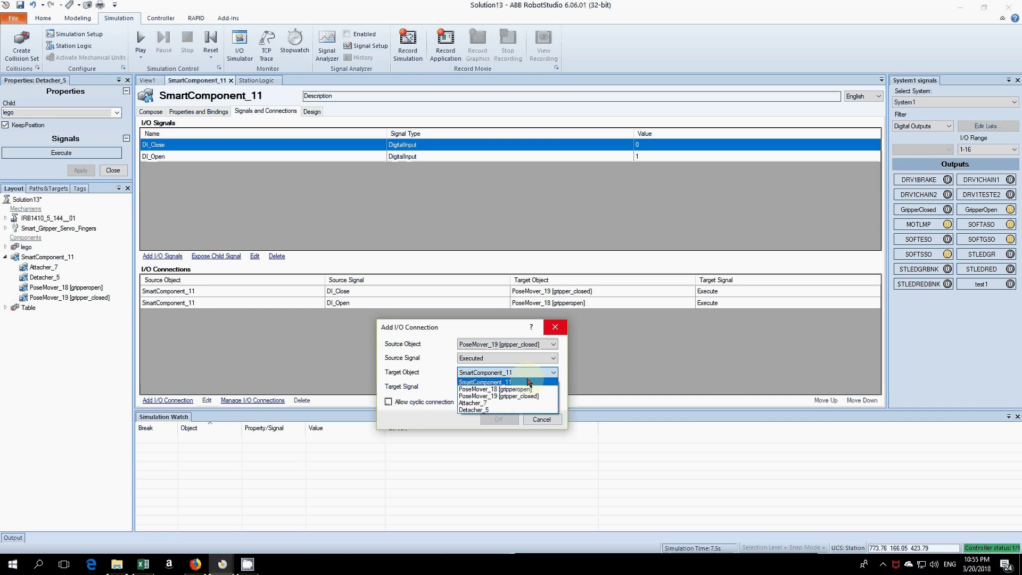
pyautogui.click(487, 404)
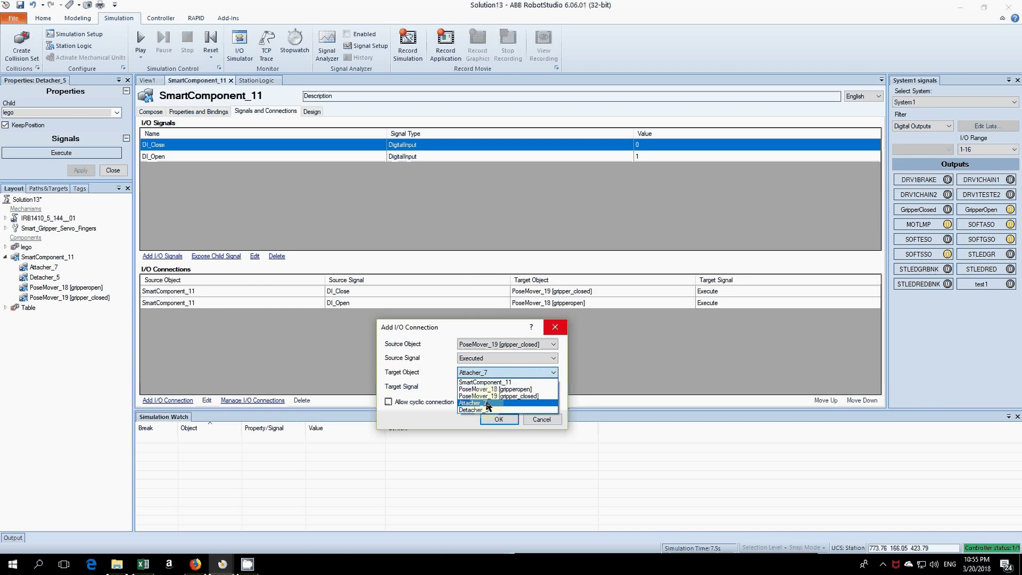
pyautogui.click(488, 404)
pyautogui.click(498, 420)
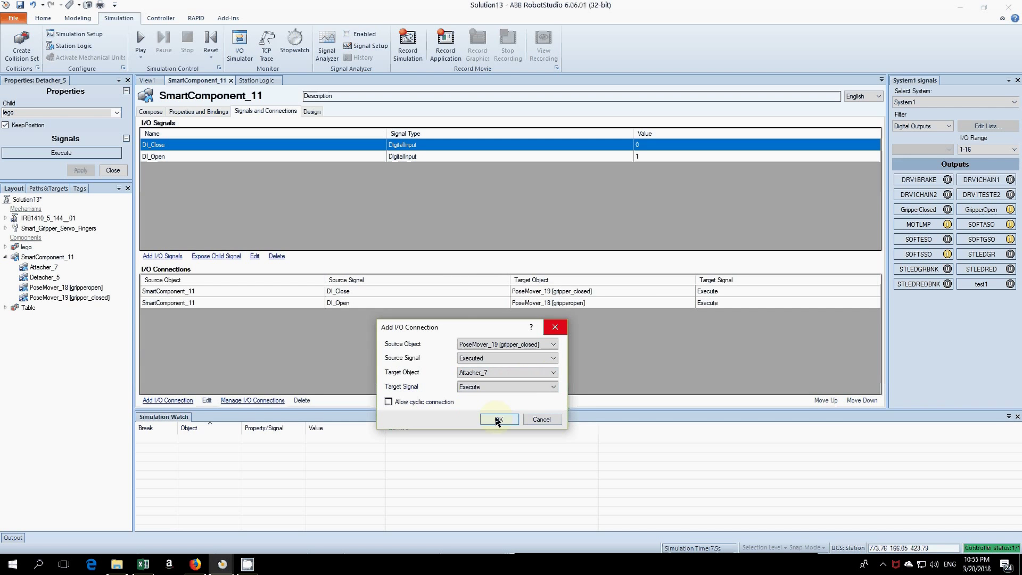
# Add an I/O connection from PoseMover_18 Executed to Detacher_5 Execute.
pyautogui.click(181, 400)
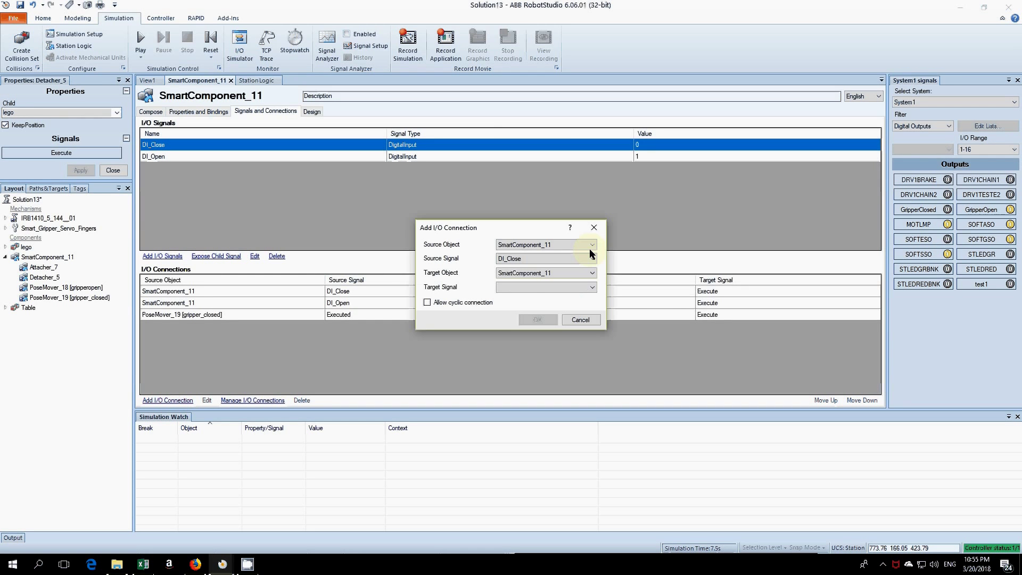
pyautogui.click(591, 246)
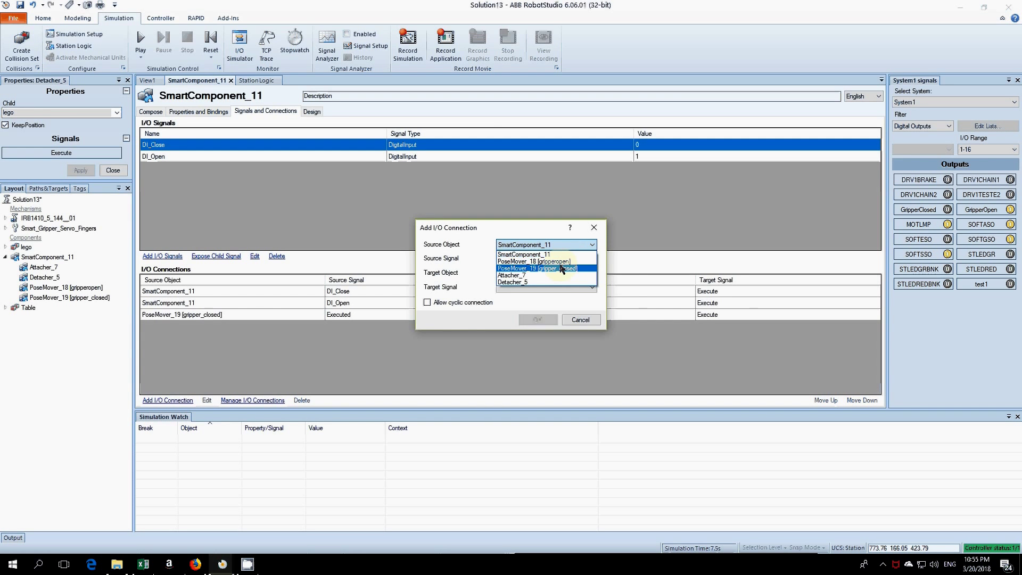
pyautogui.click(560, 262)
pyautogui.click(553, 274)
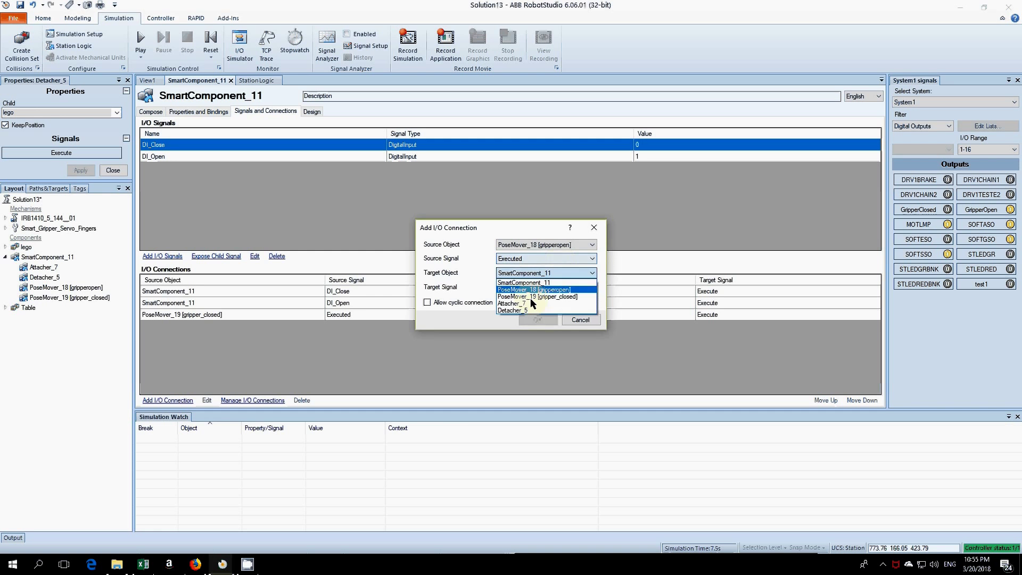
pyautogui.click(530, 310)
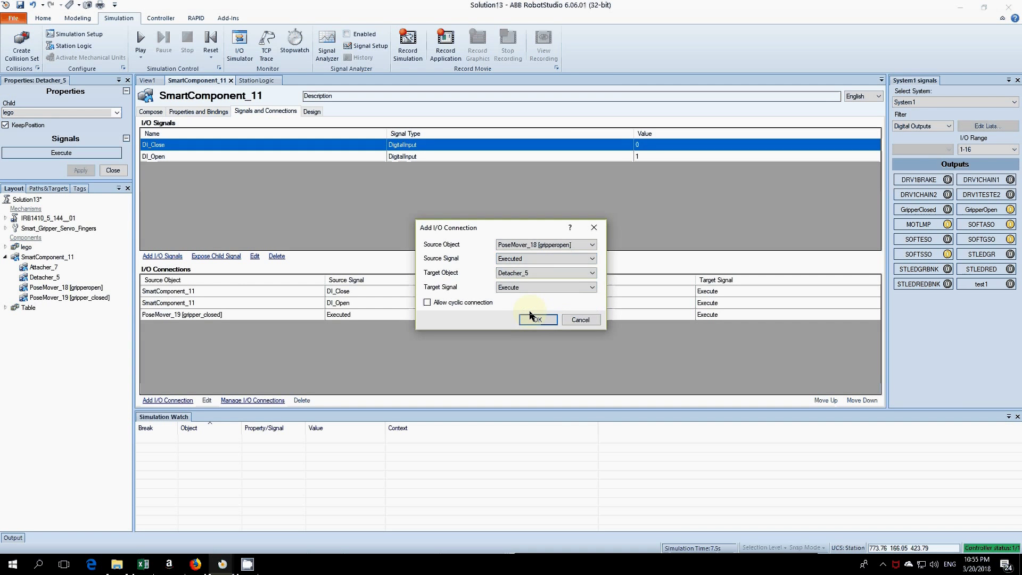
pyautogui.click(537, 319)
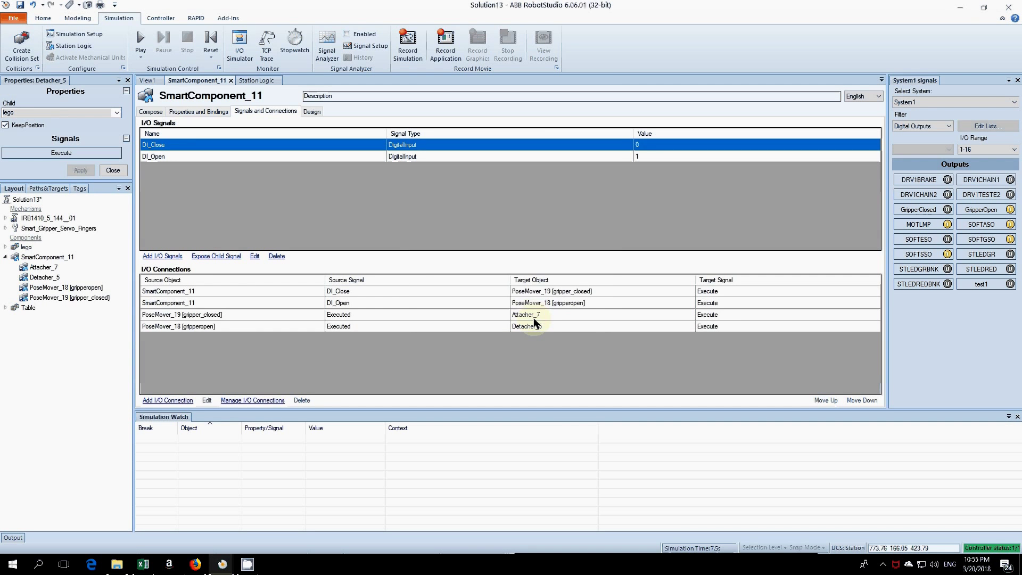
# Auto-arrange SmartComponent_11's design diagram and nudge the PoseMover_19 block right and down.
pyautogui.click(313, 112)
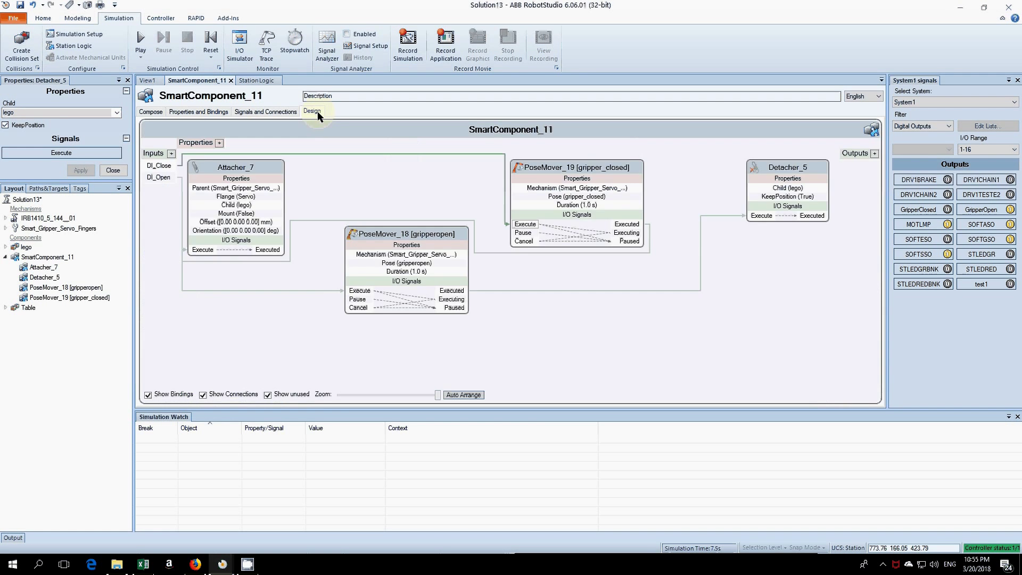
pyautogui.click(463, 396)
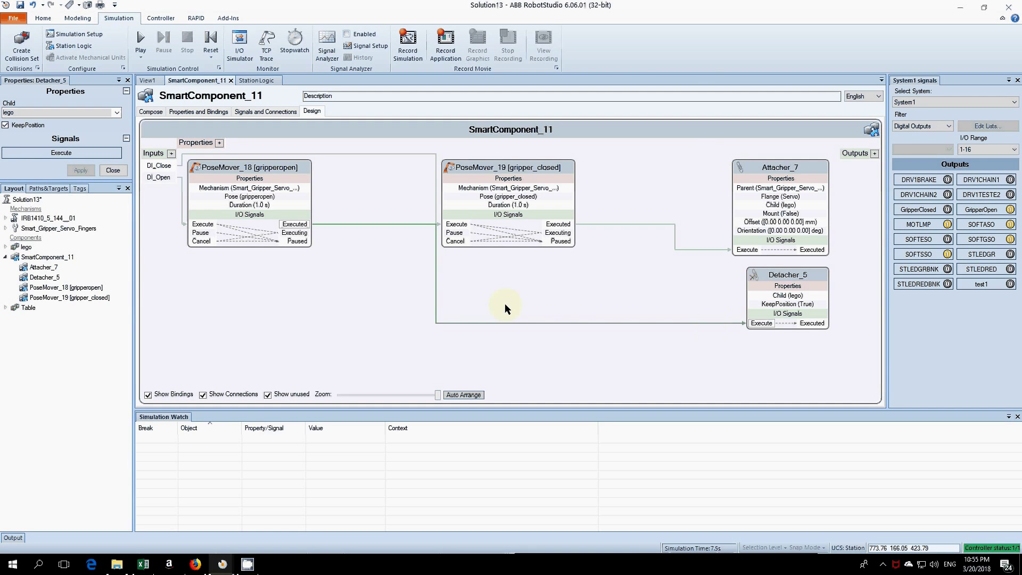
pyautogui.click(481, 170)
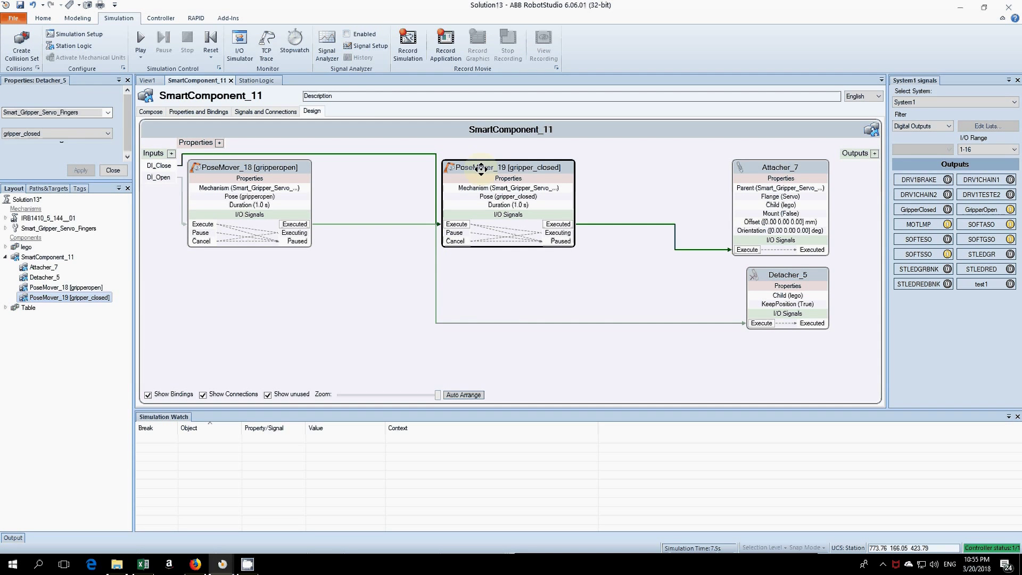
pyautogui.moveTo(481, 170); pyautogui.dragTo(516, 177)
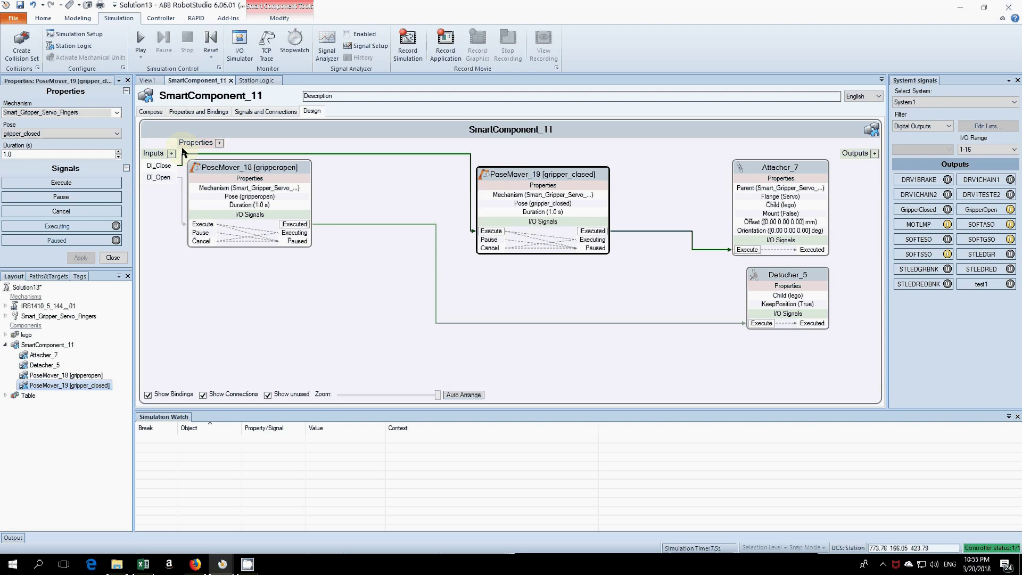
# Check the DI_Close input wiring, then view property bindings and the Compose child list.
pyautogui.click(473, 215)
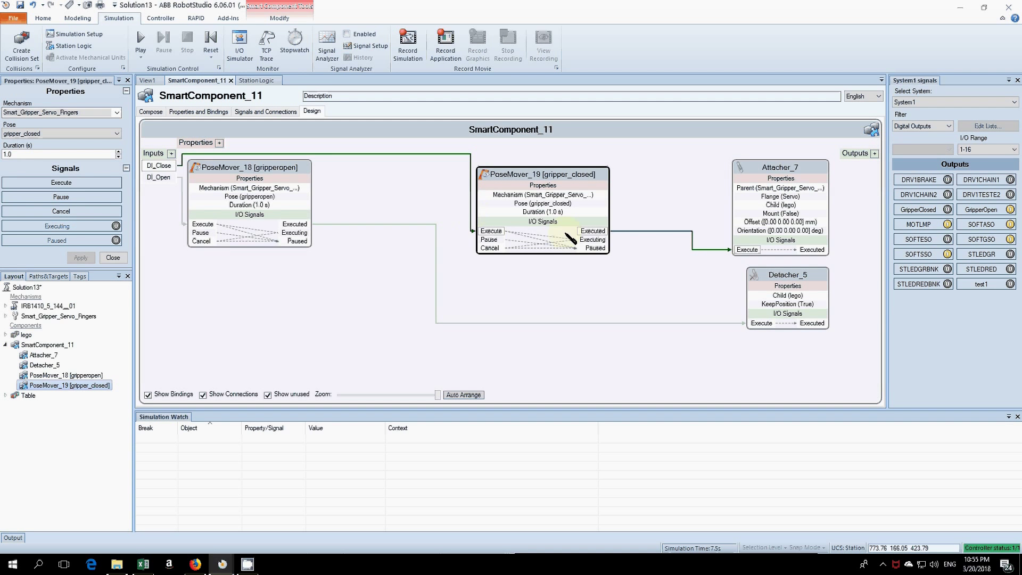
pyautogui.click(679, 242)
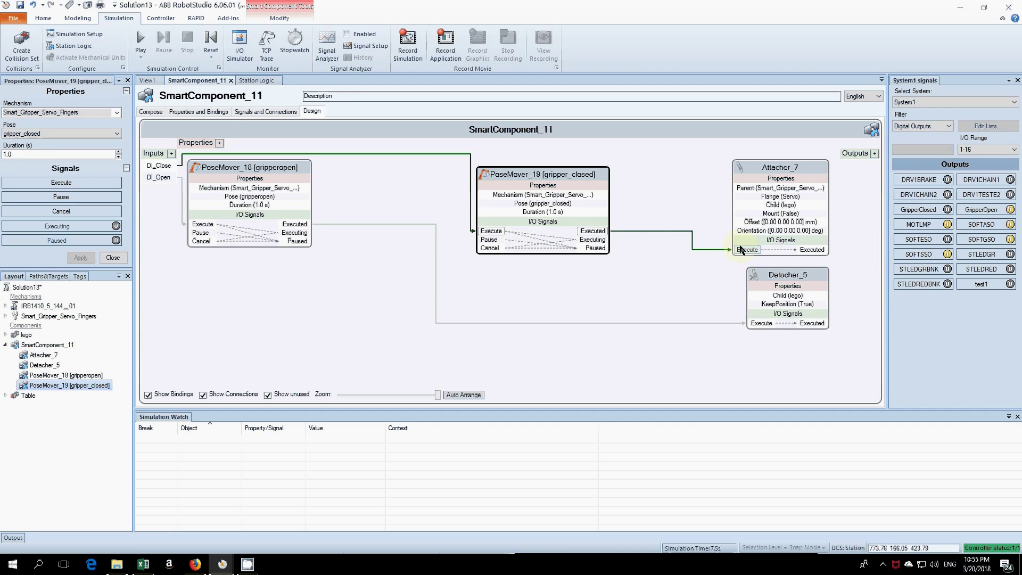
pyautogui.click(197, 112)
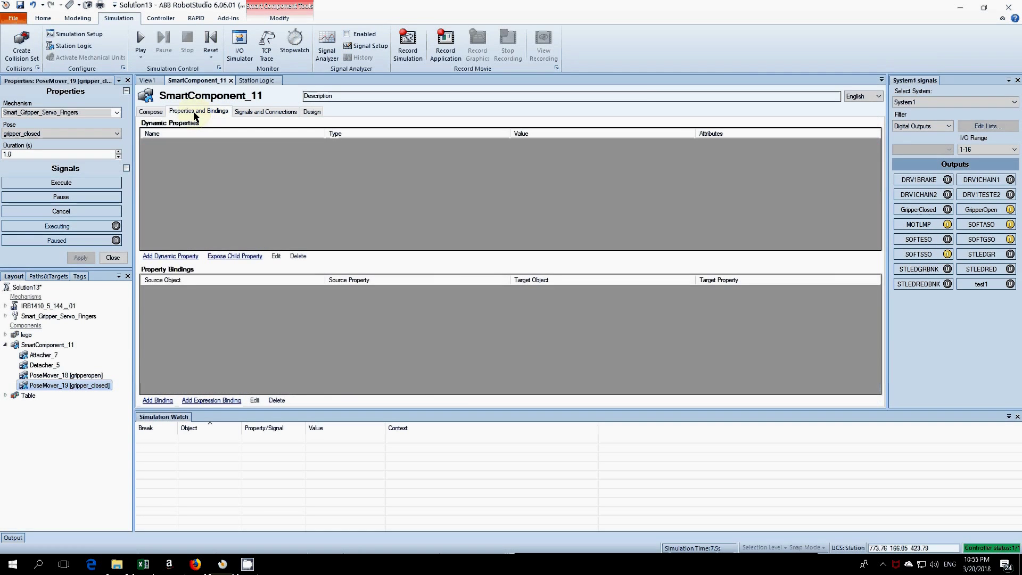
pyautogui.click(151, 112)
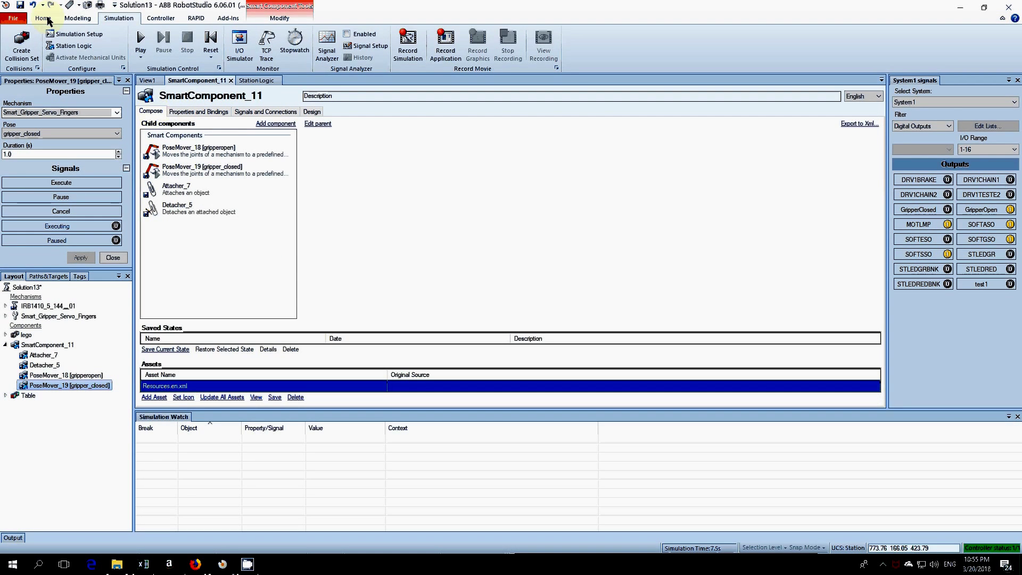
# Switch to the Home ribbon, close the SmartComponent_11 editor and return to View1.
pyautogui.click(43, 18)
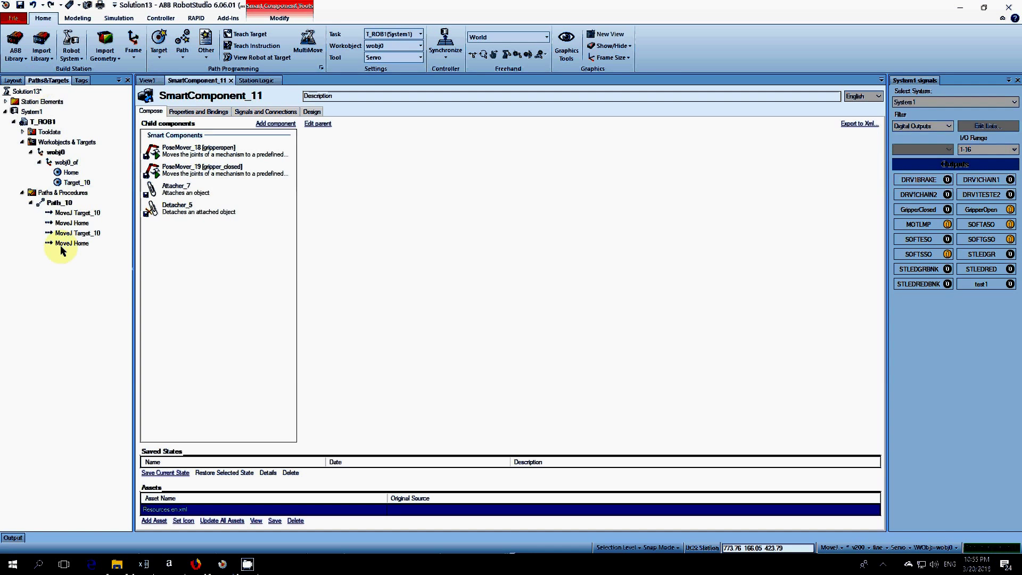
pyautogui.click(230, 81)
pyautogui.click(198, 111)
pyautogui.click(146, 80)
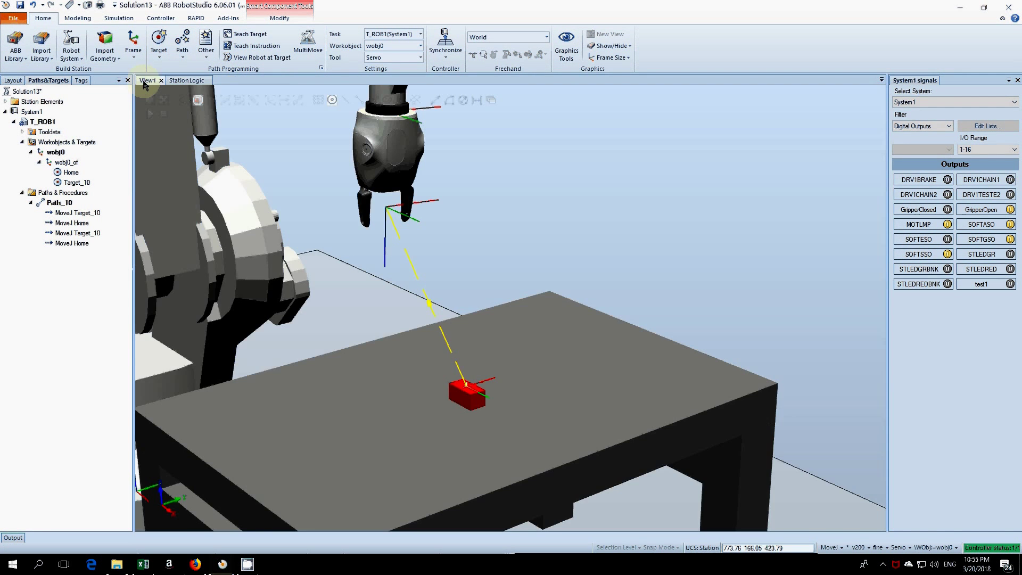
# Create a SetDO GripperClosed 1 action instruction in Path_10.
pyautogui.rightClick(61, 203)
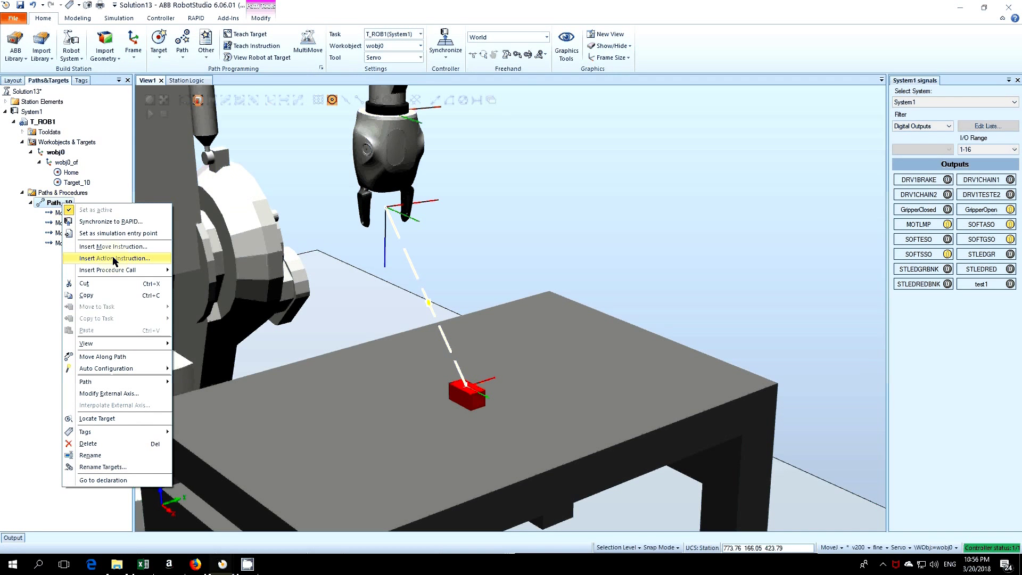
pyautogui.click(112, 257)
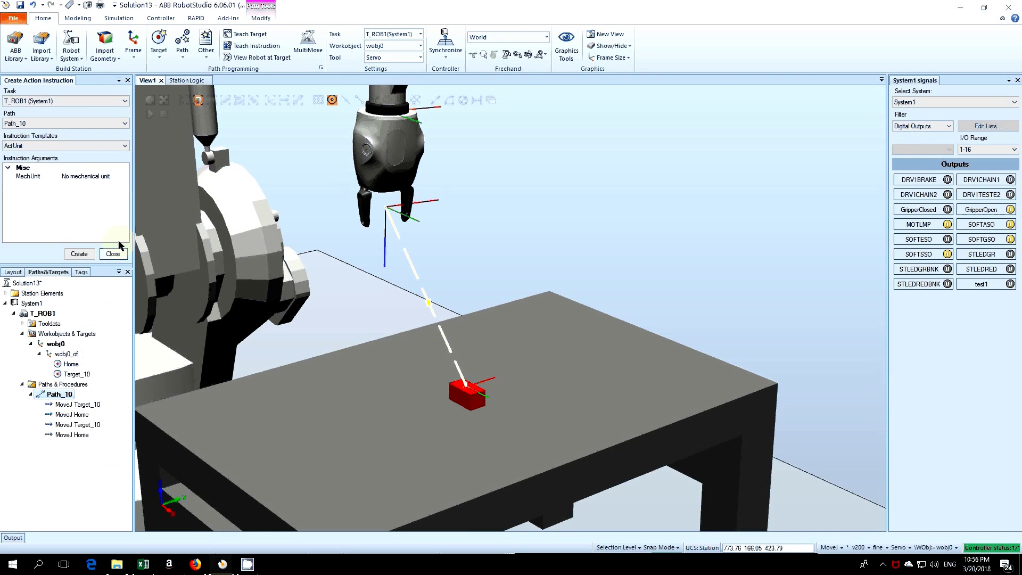
pyautogui.click(125, 146)
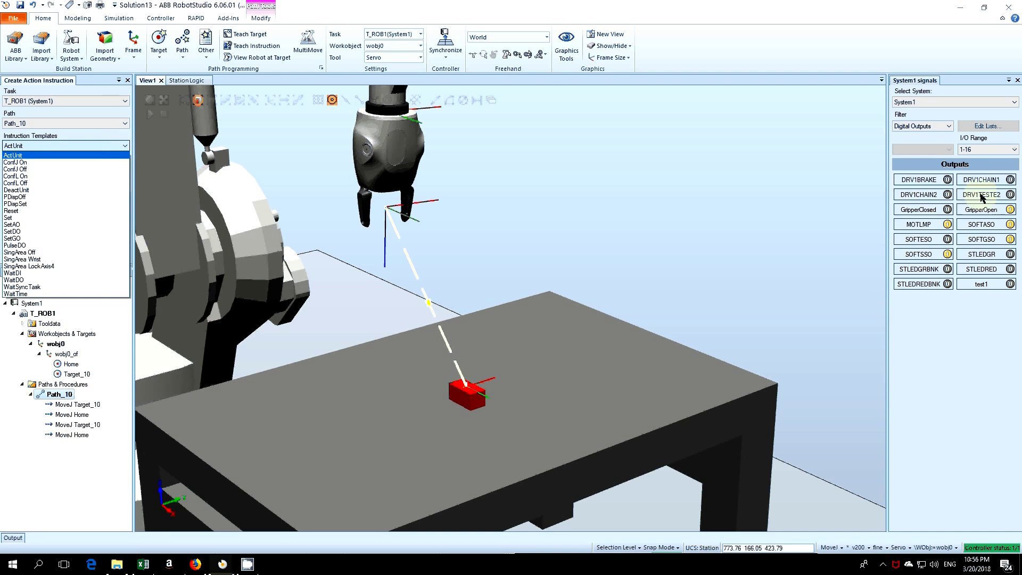
pyautogui.click(948, 184)
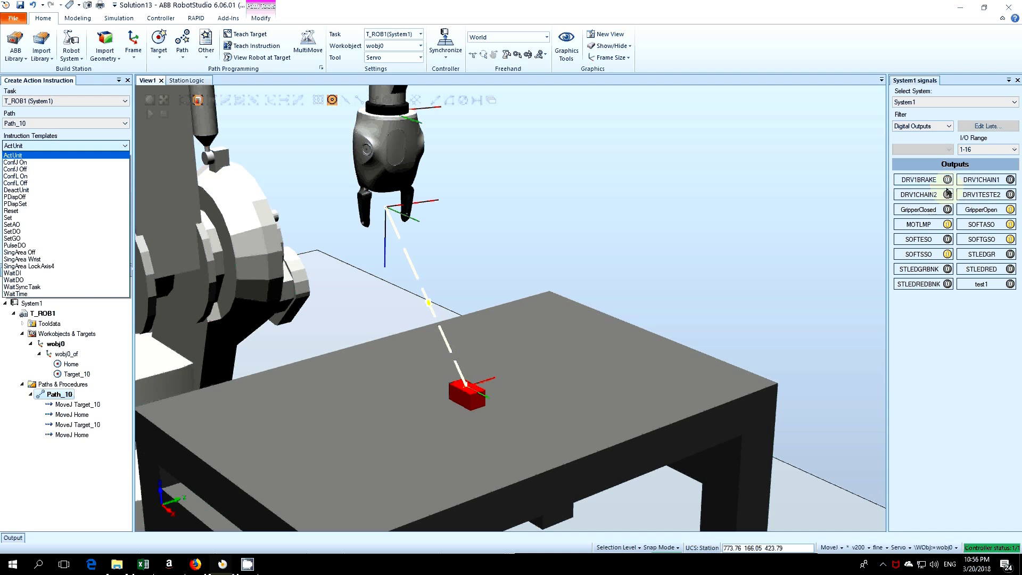
pyautogui.click(312, 214)
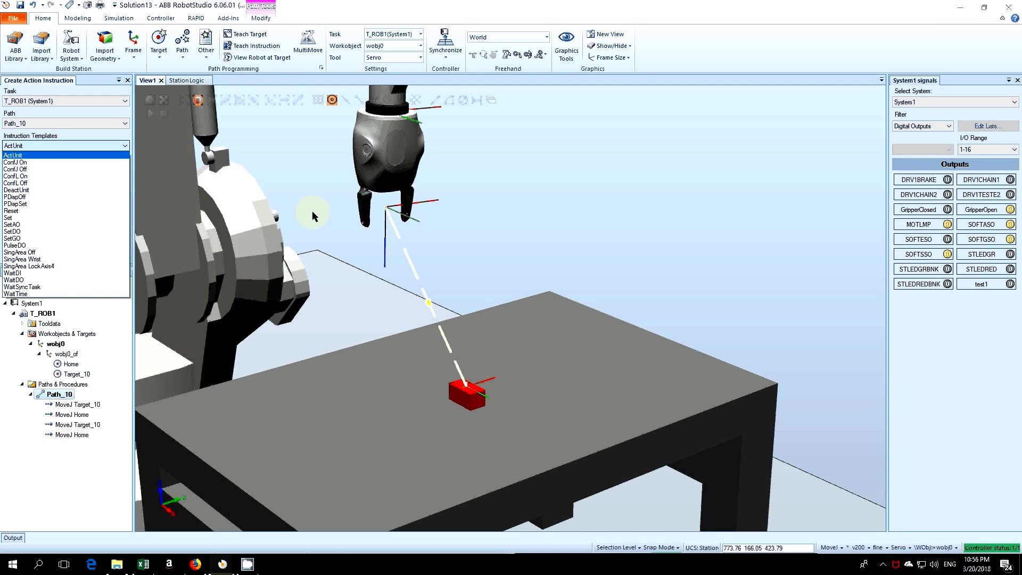
pyautogui.click(20, 232)
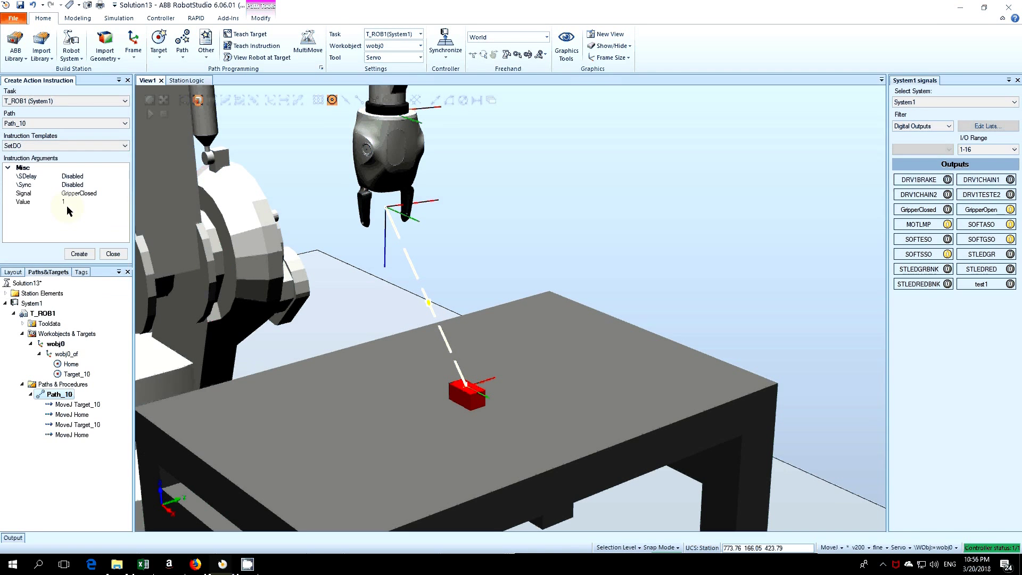
pyautogui.click(80, 254)
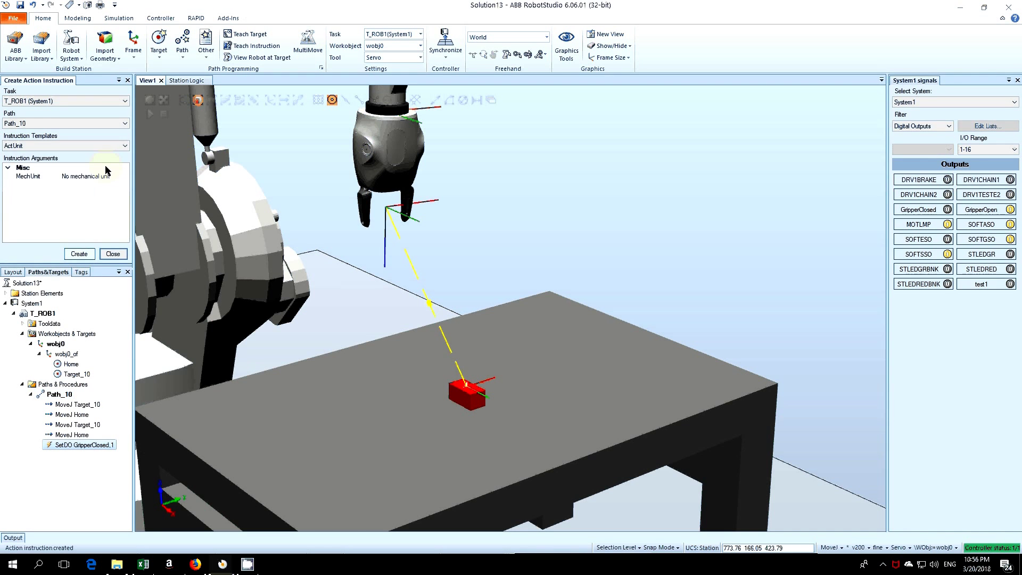
# Create SetDO GripperClosed 0 and SetDO GripperOpen 1 instructions.
pyautogui.click(80, 146)
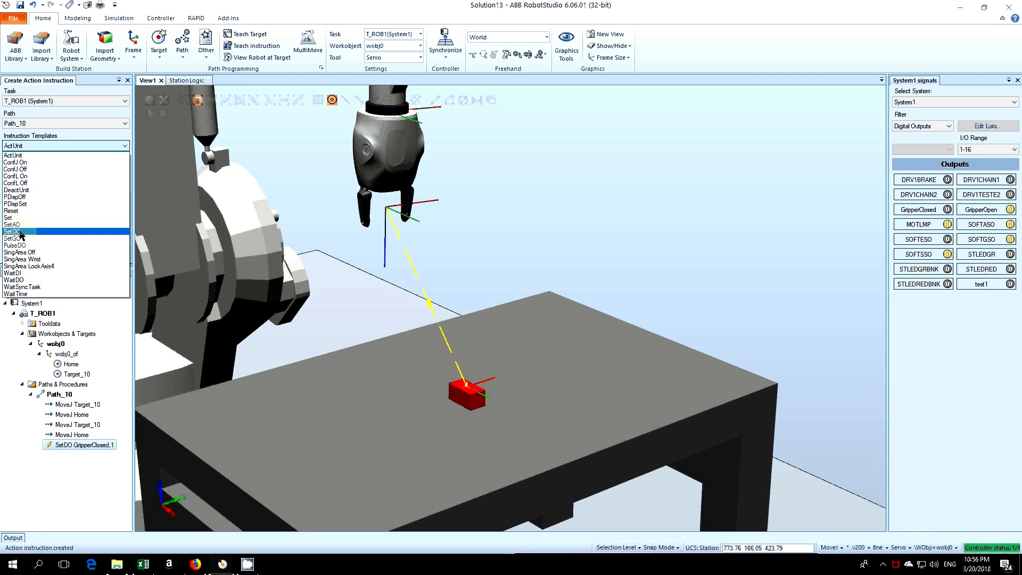
pyautogui.click(21, 235)
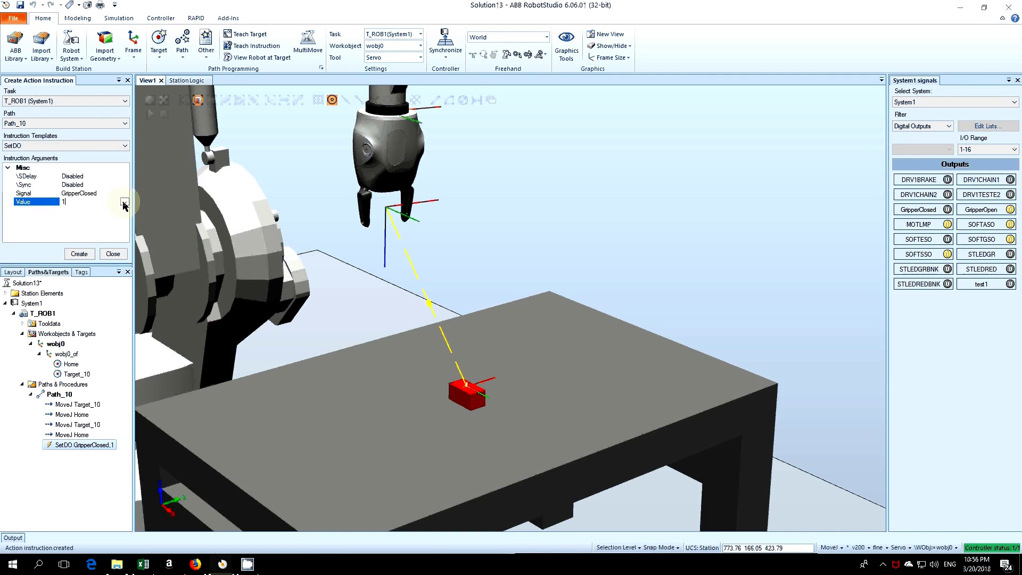
pyautogui.click(124, 203)
pyautogui.click(81, 254)
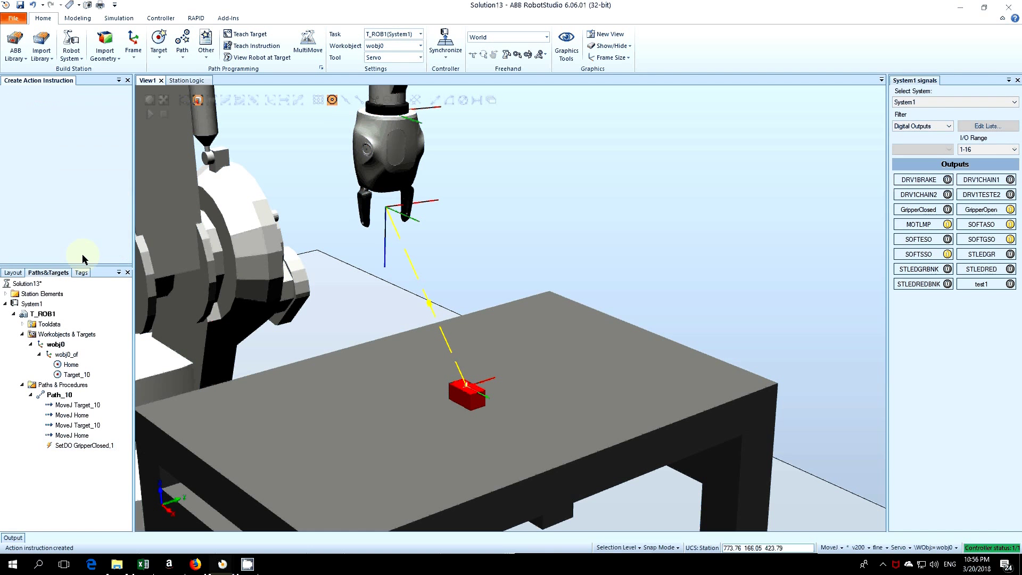
pyautogui.click(110, 147)
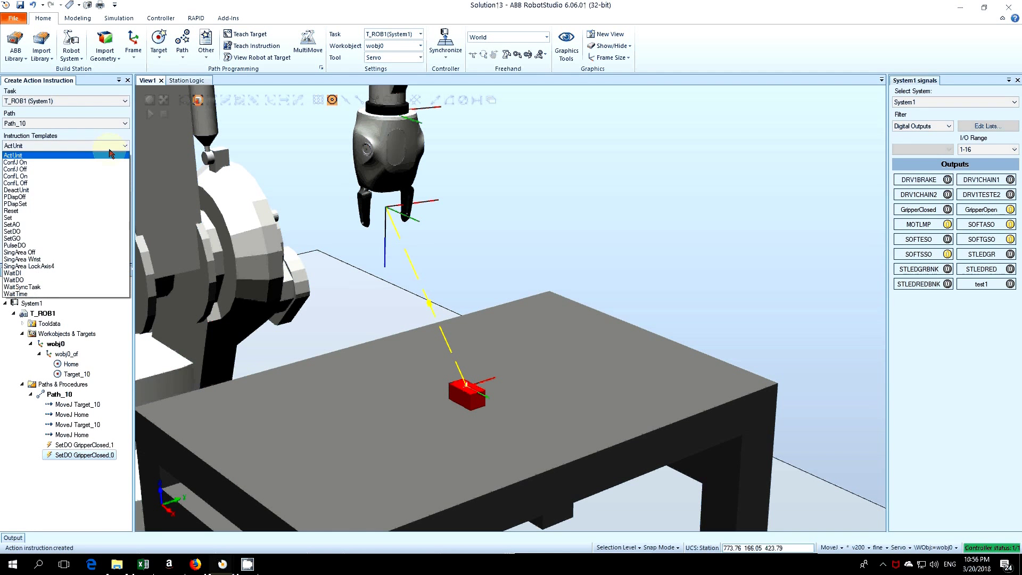
pyautogui.click(19, 232)
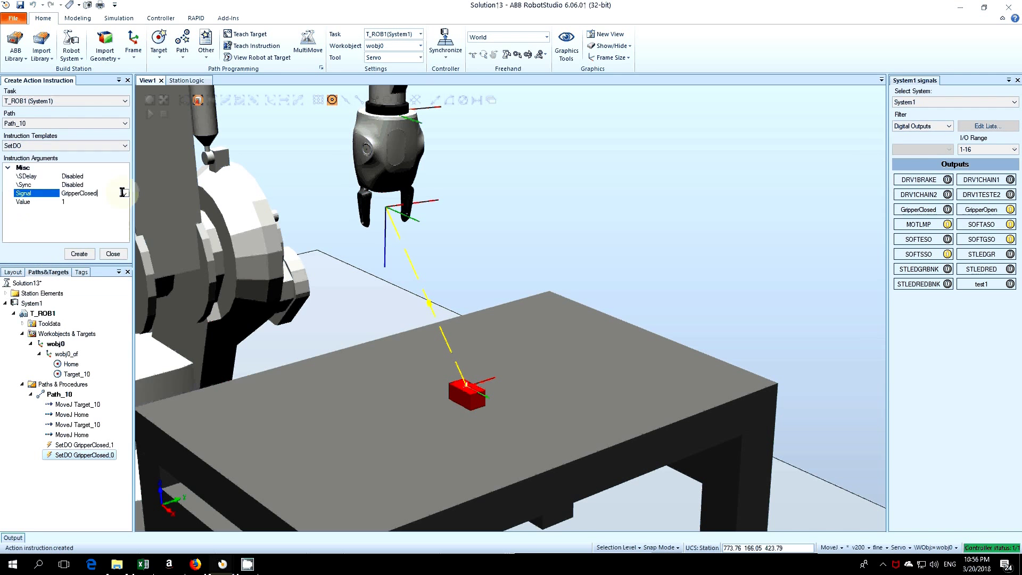
pyautogui.click(123, 192)
pyautogui.click(82, 215)
pyautogui.click(81, 251)
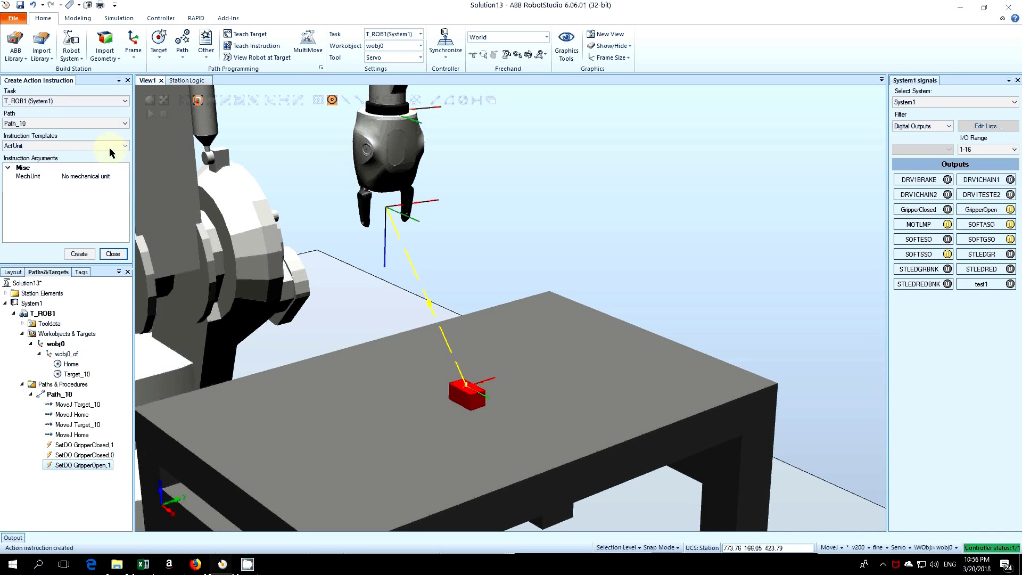
# Configure a SetDO instruction with signal GripperOpen and value 0.
pyautogui.click(110, 149)
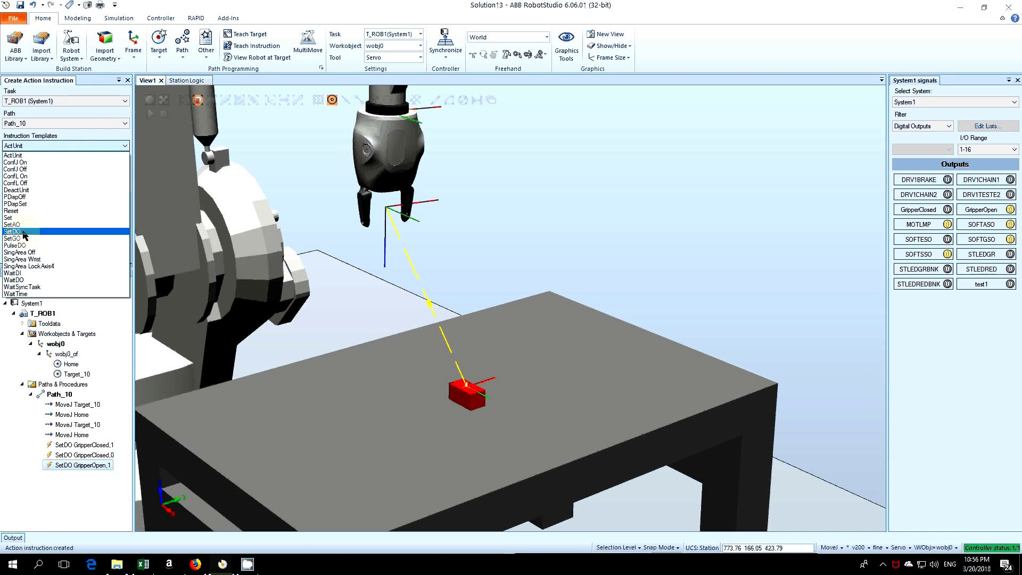
pyautogui.click(13, 231)
pyautogui.click(94, 193)
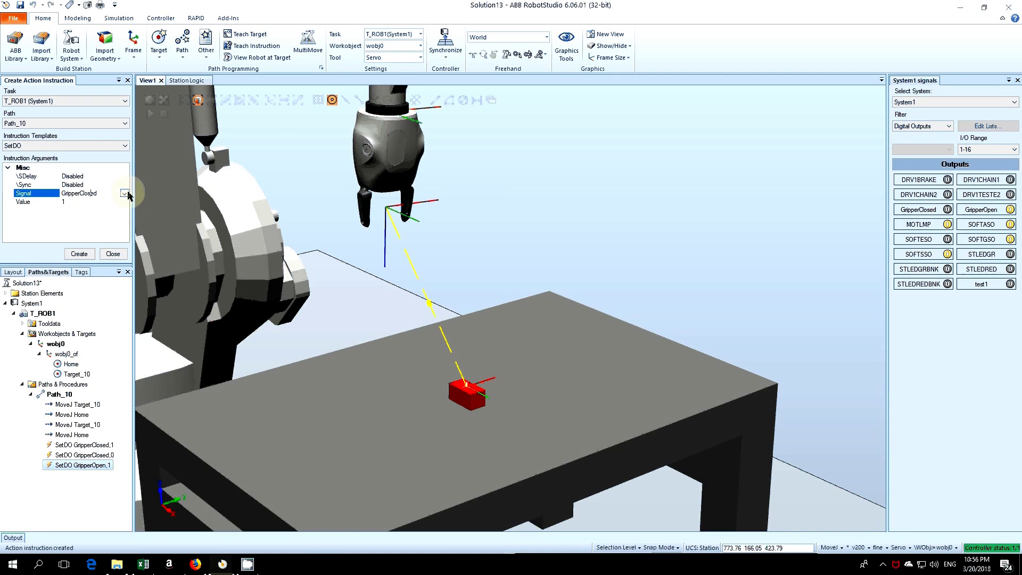
pyautogui.click(125, 194)
pyautogui.click(85, 209)
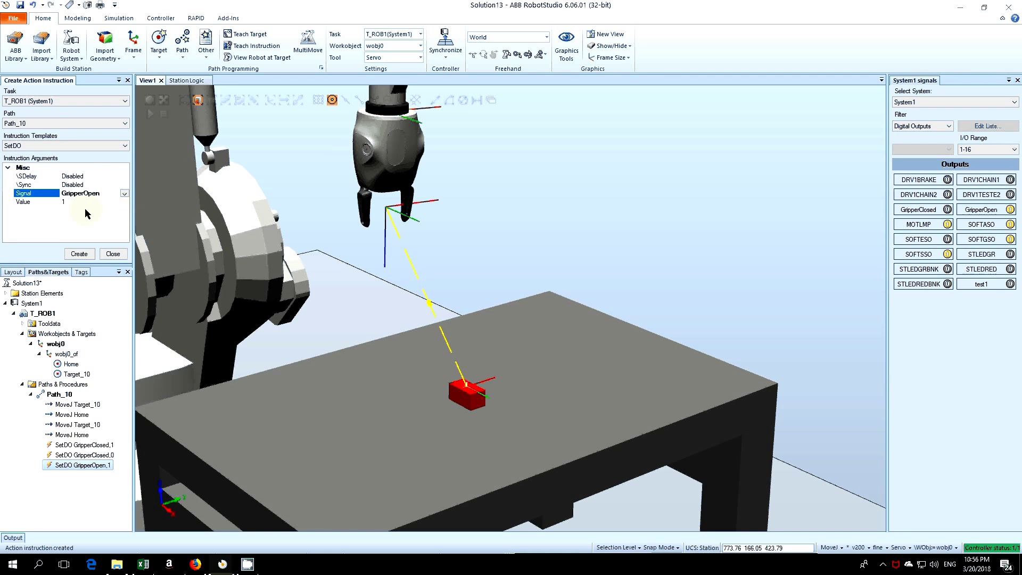
pyautogui.click(123, 203)
pyautogui.click(124, 202)
pyautogui.click(77, 211)
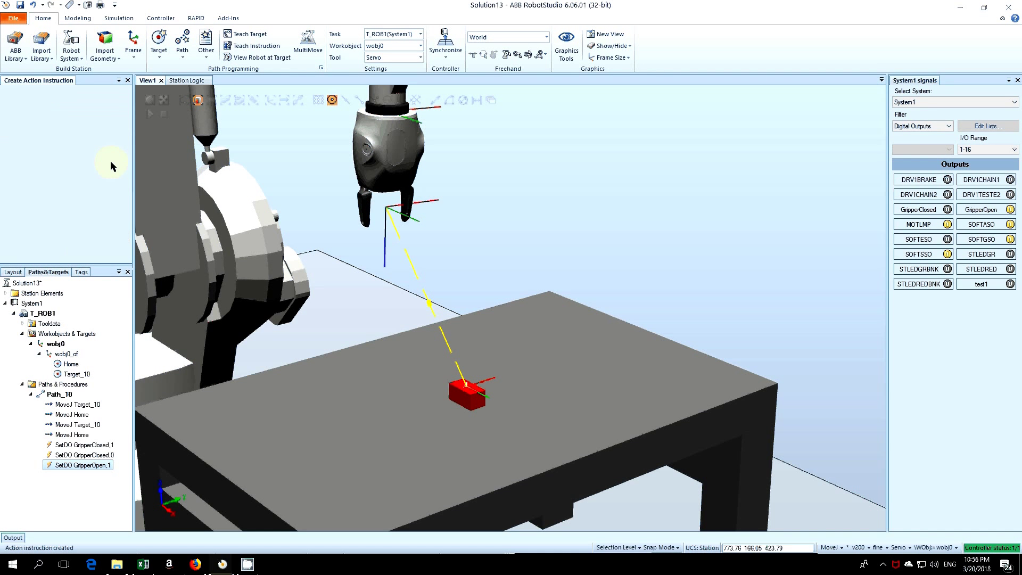
# Add two WaitTime instructions to Path_10, each with Time set to 1.
pyautogui.click(98, 146)
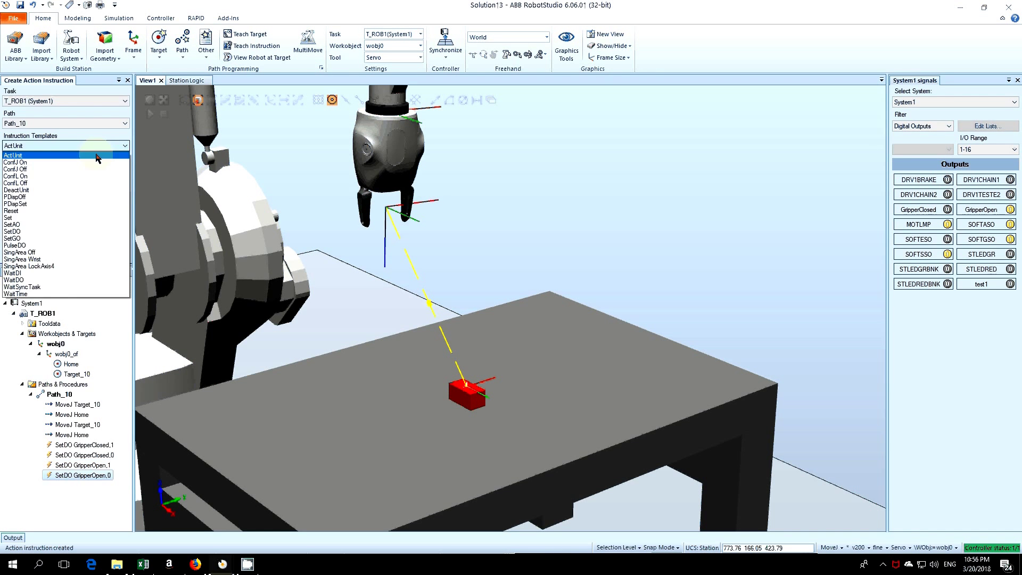
pyautogui.click(25, 293)
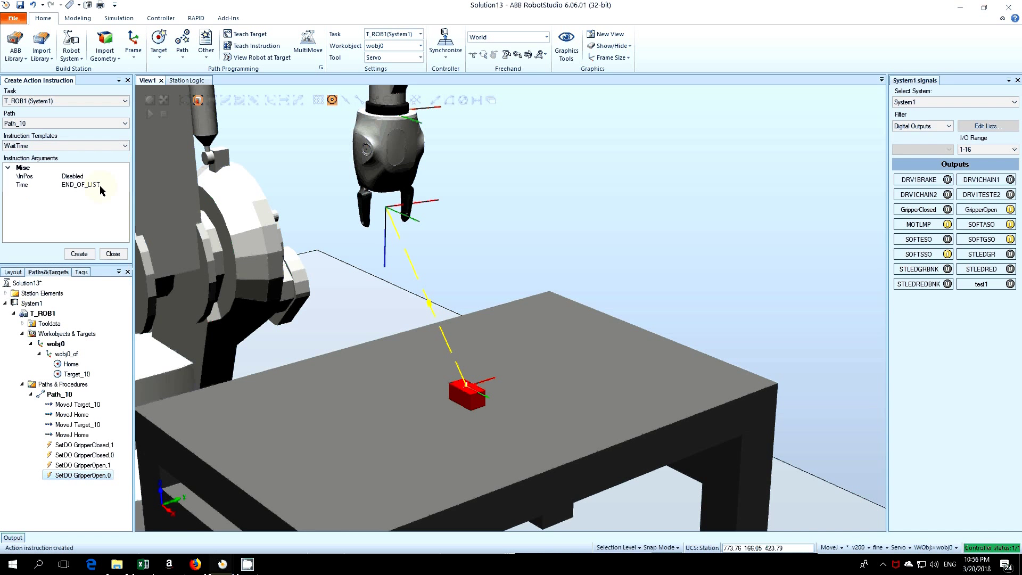
pyautogui.click(62, 185)
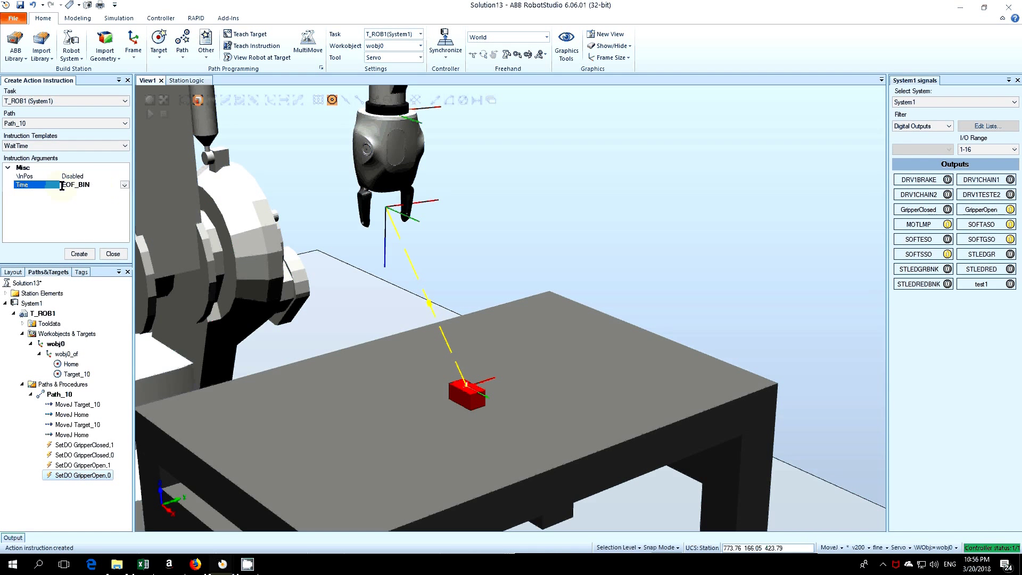
pyautogui.doubleClick(62, 184)
pyautogui.write('1')
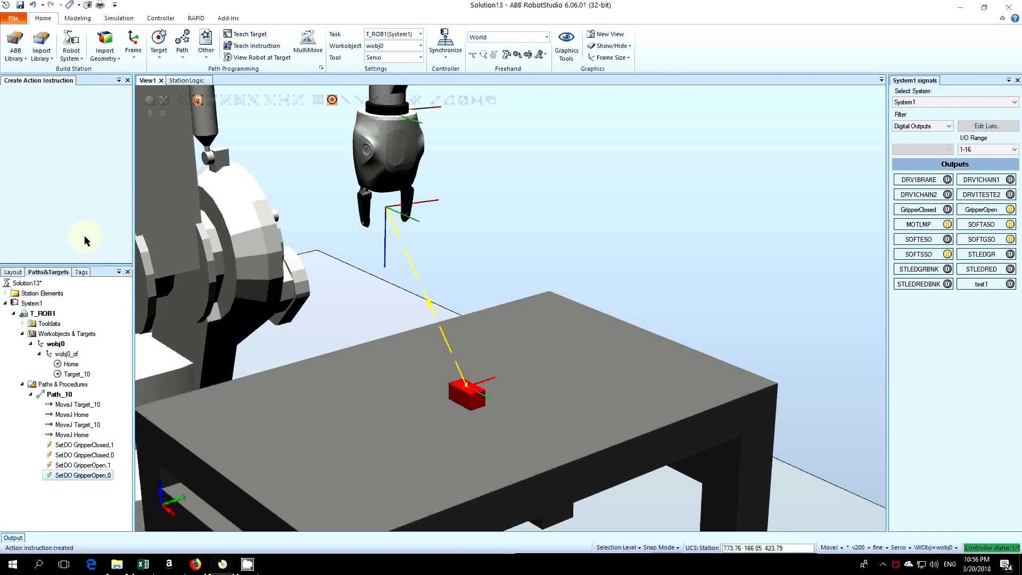
pyautogui.click(125, 145)
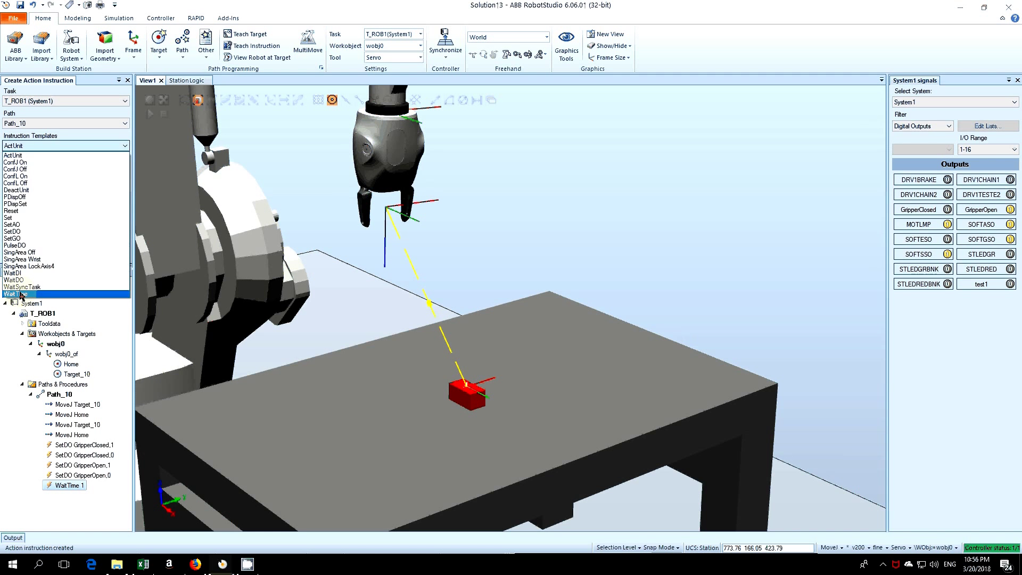
pyautogui.click(21, 294)
pyautogui.click(62, 185)
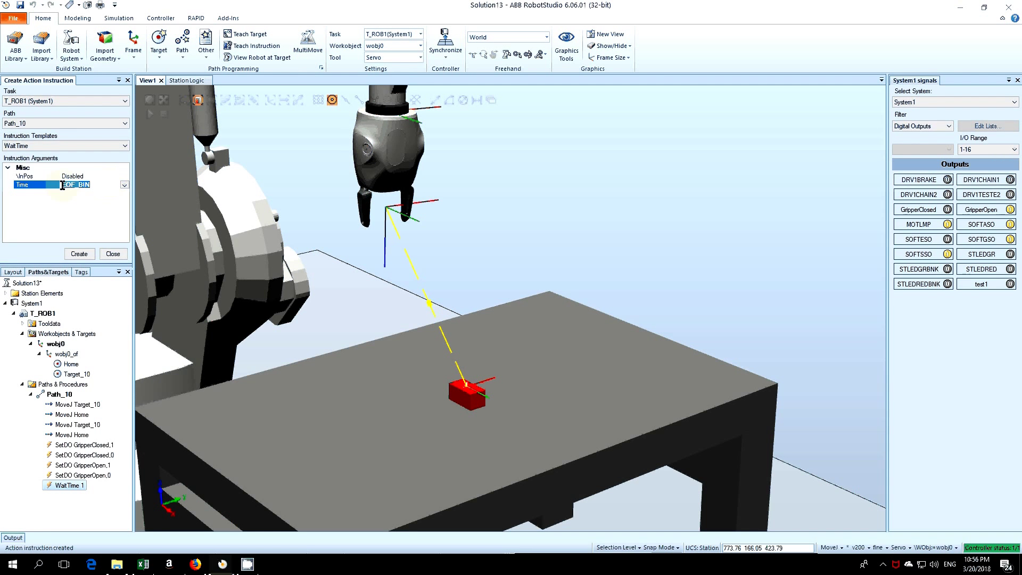
pyautogui.write('1')
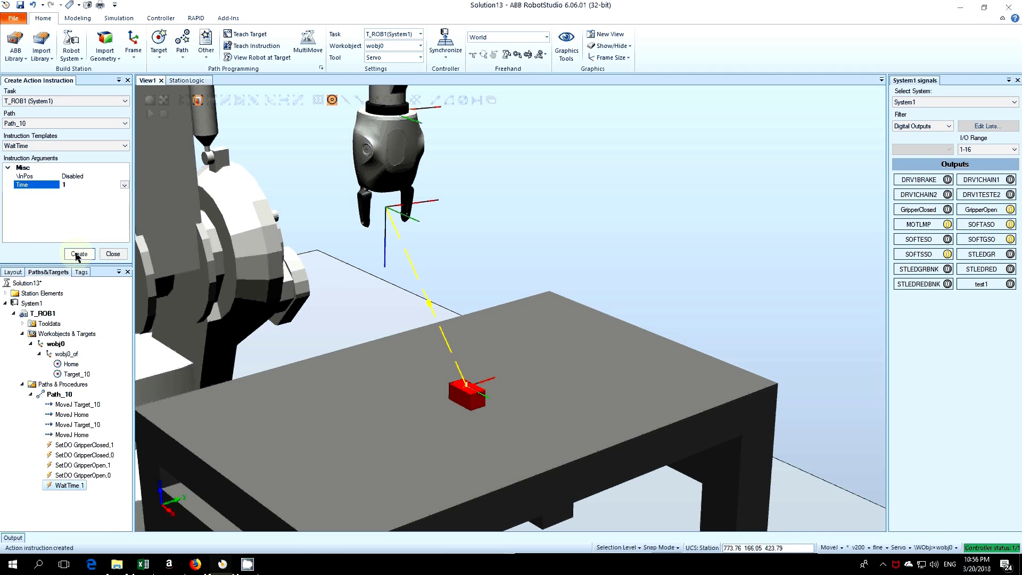
pyautogui.click(78, 255)
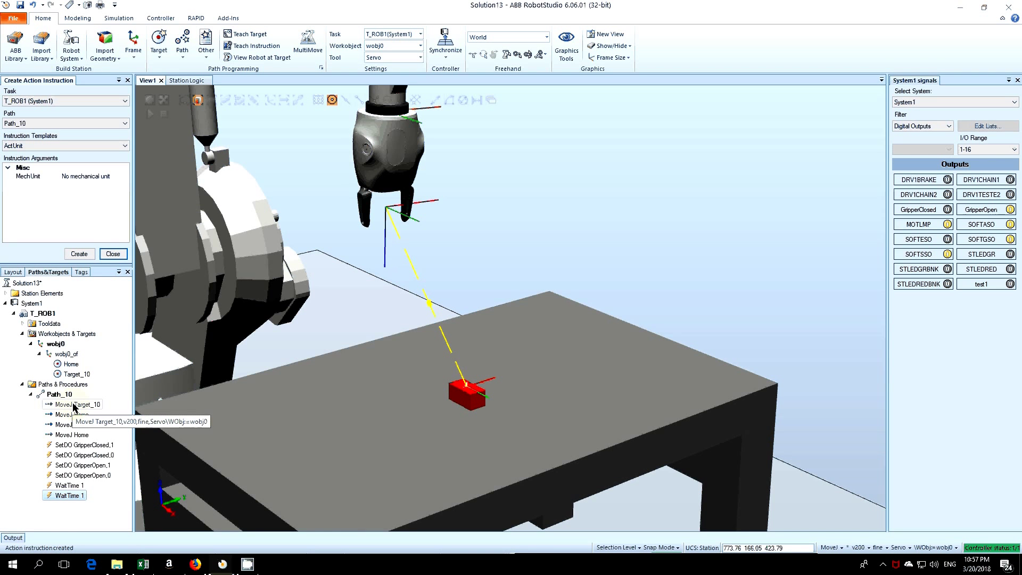
# Reorder Path_10: SetDO GripperClosed,1 and WaitTime 1 after MoveJ Target_10, release SetDOs between later moves.
pyautogui.click(80, 445)
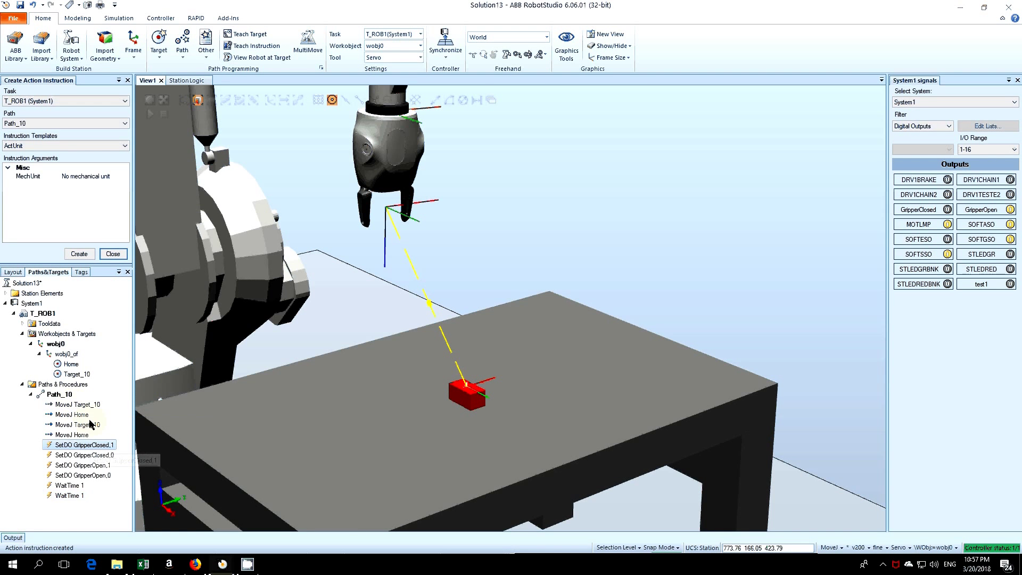
pyautogui.moveTo(90, 423); pyautogui.dragTo(90, 411)
pyautogui.moveTo(67, 485); pyautogui.dragTo(79, 422)
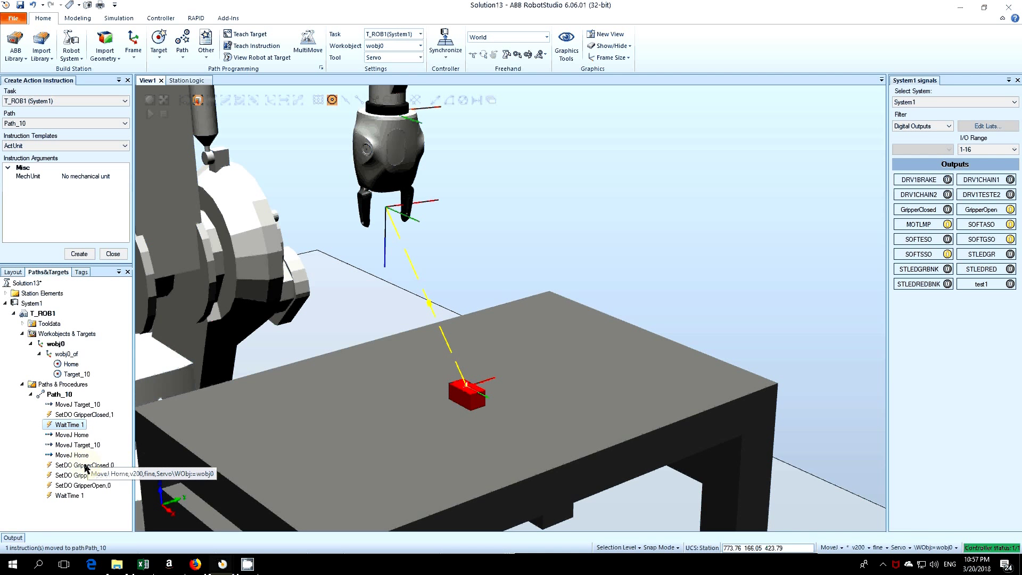
pyautogui.moveTo(86, 467)
pyautogui.mouseDown()
pyautogui.moveTo(86, 449)
pyautogui.moveTo(89, 459)
pyautogui.mouseUp()
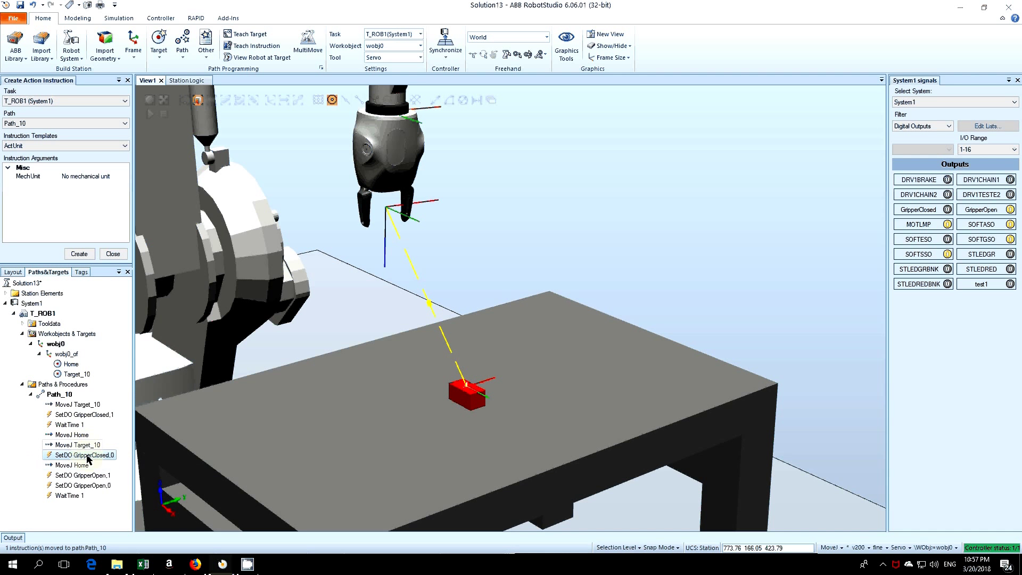
pyautogui.click(90, 474)
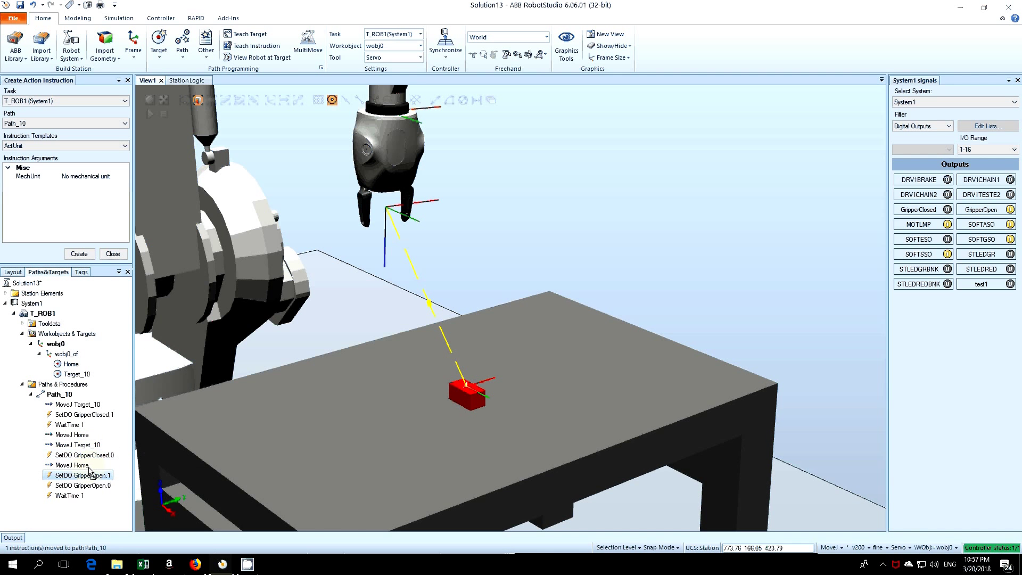
pyautogui.moveTo(89, 469)
pyautogui.mouseDown()
pyautogui.moveTo(89, 461)
pyautogui.moveTo(84, 485)
pyautogui.mouseUp()
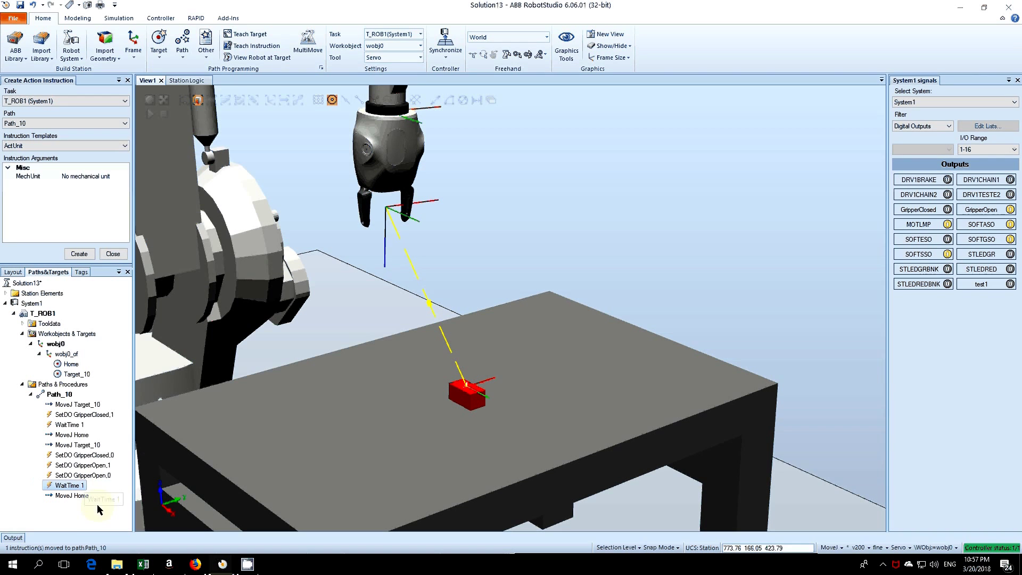
pyautogui.click(59, 395)
# Synchronize Path_10 to RAPID, writing it into Module1.
pyautogui.rightClick(59, 397)
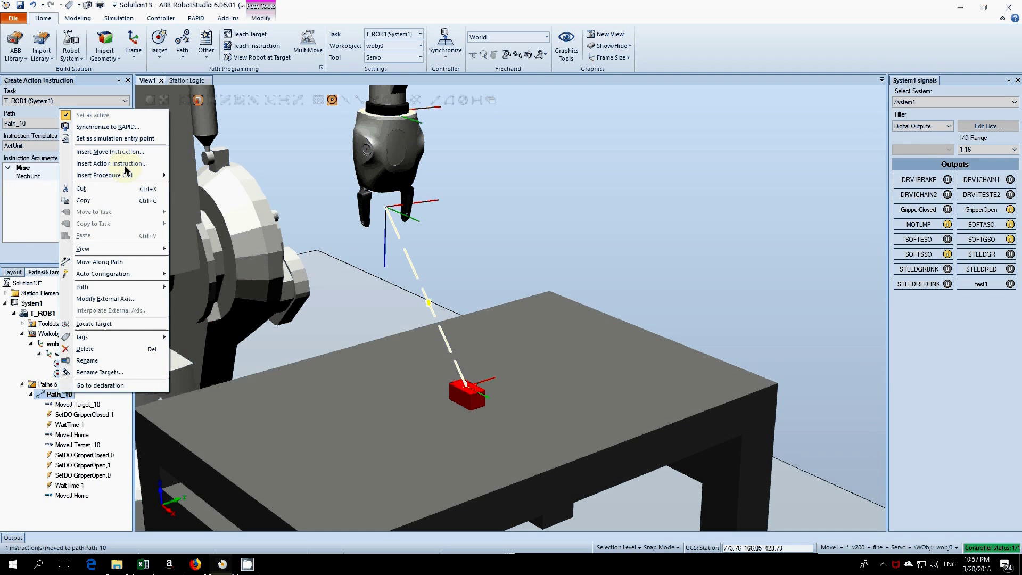
pyautogui.click(101, 127)
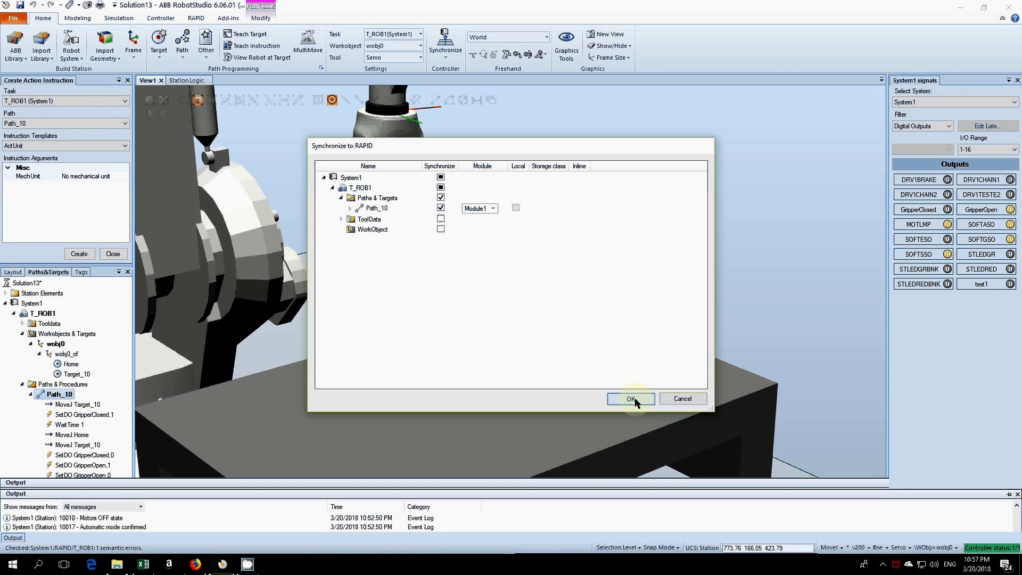
pyautogui.click(632, 398)
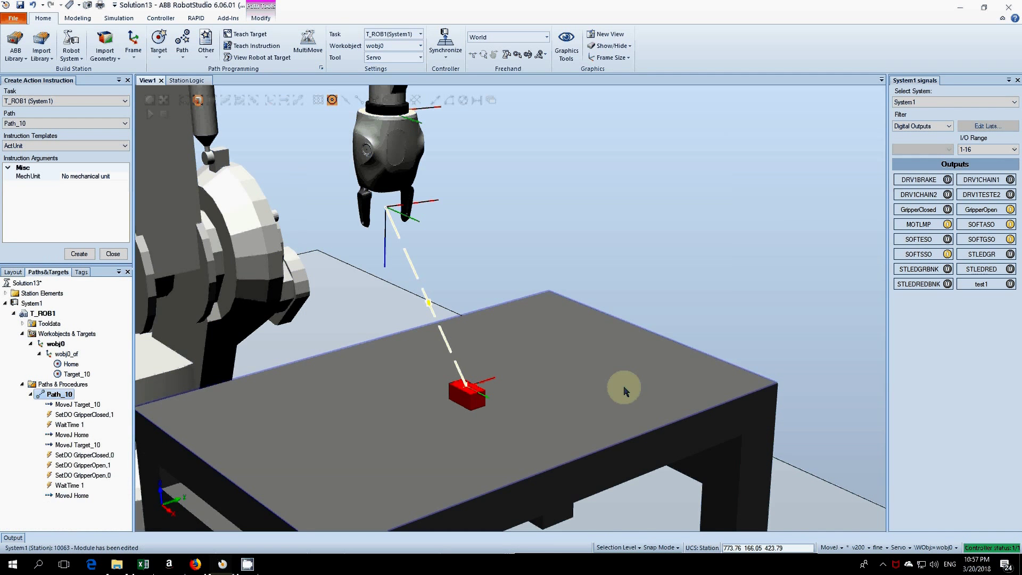
# Play the Path_10 simulation and watch the robot grip and lift the red lego part.
pyautogui.click(119, 18)
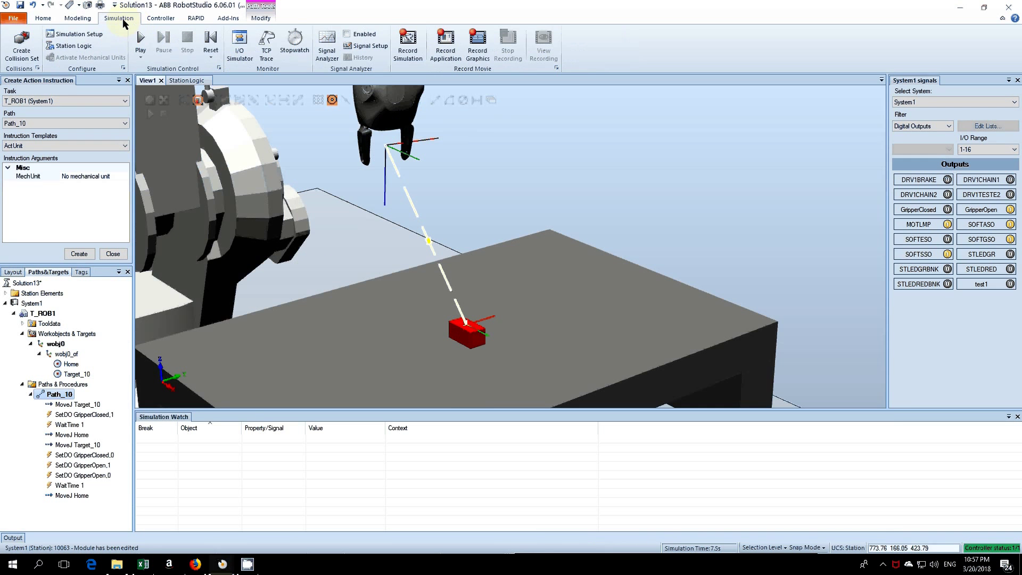
pyautogui.click(141, 39)
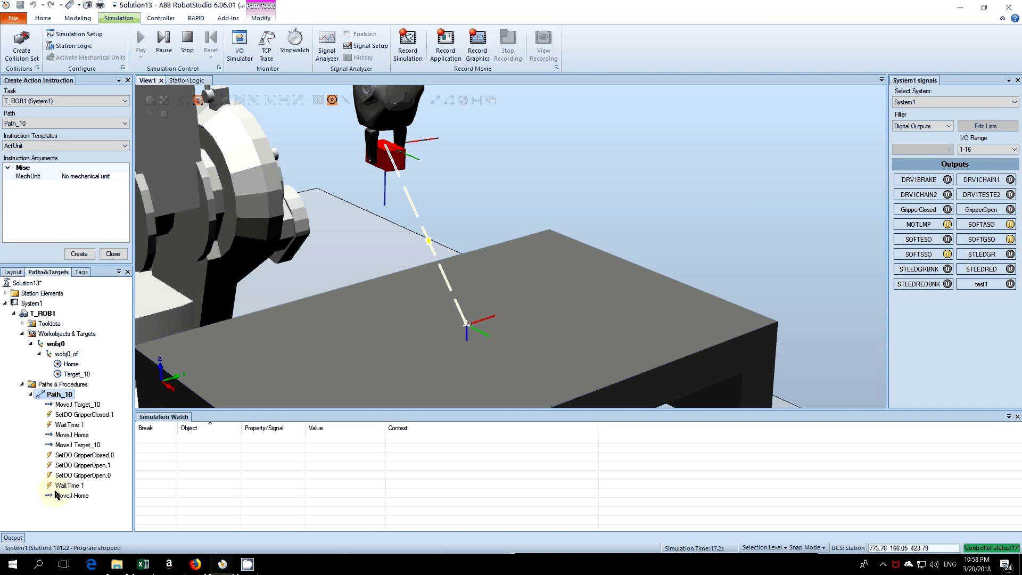
pyautogui.click(87, 466)
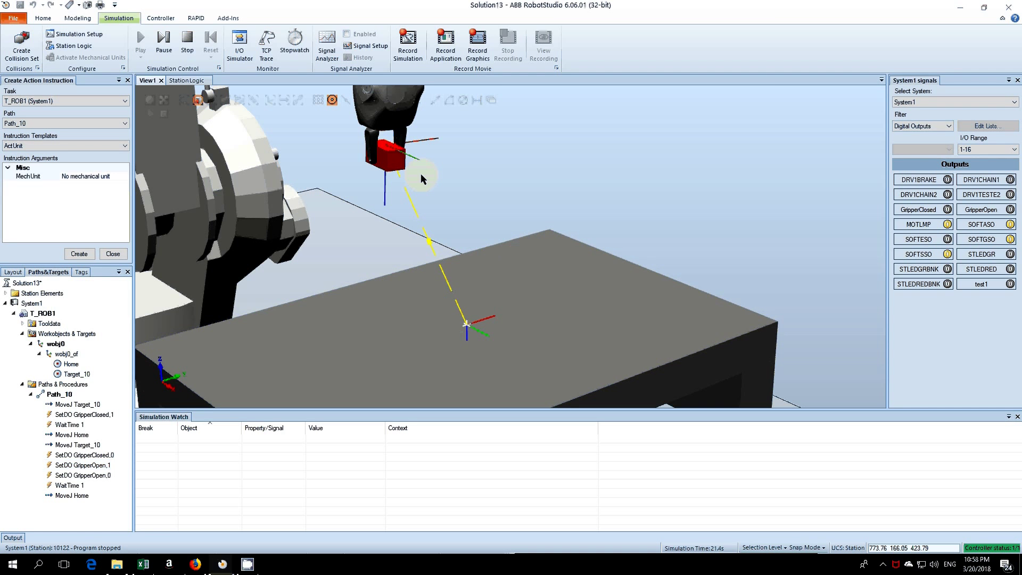
pyautogui.click(496, 321)
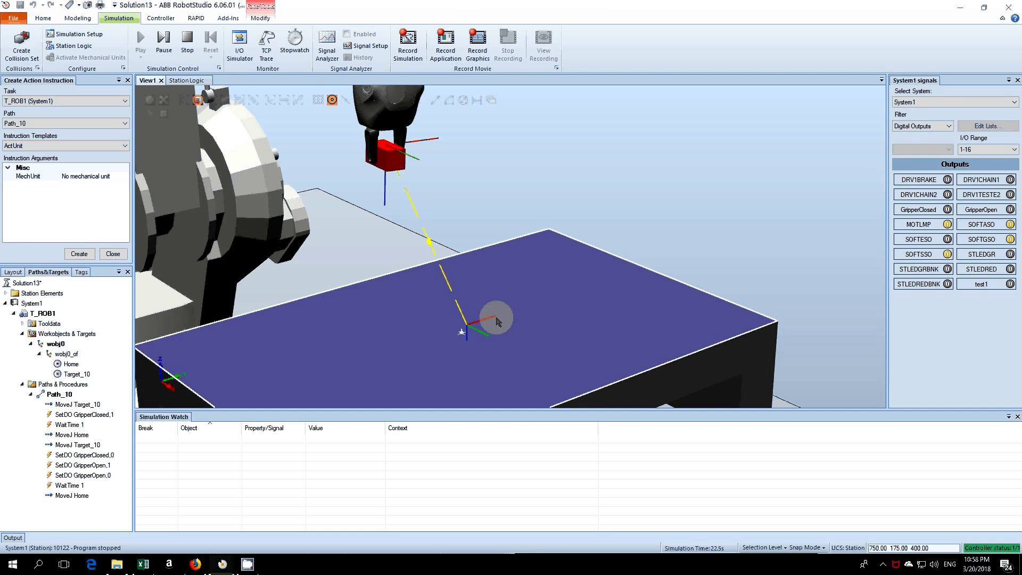
pyautogui.click(551, 139)
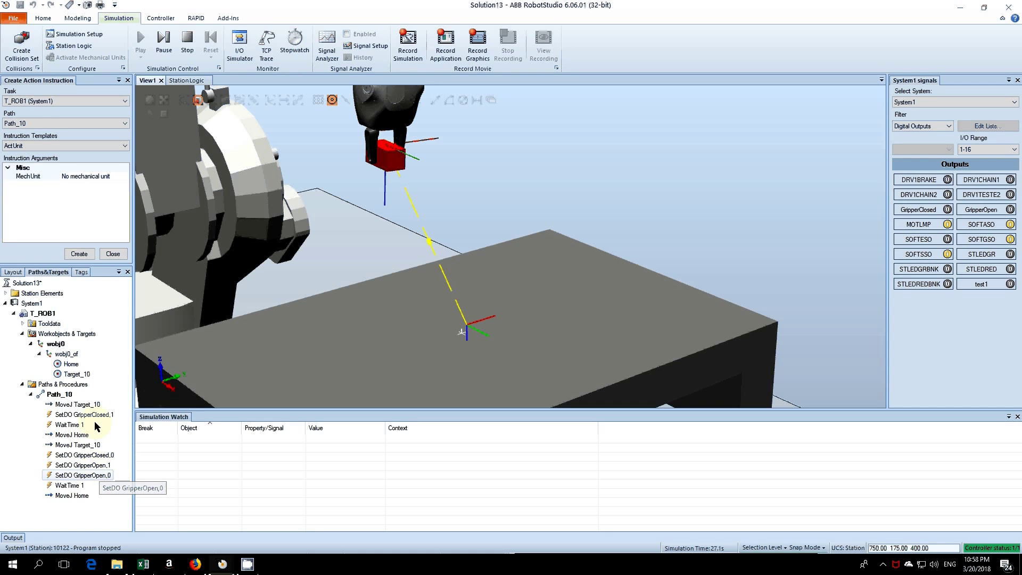
# Stop and reset the simulation, then replay it until the part is set down and released.
pyautogui.rightClick(65, 395)
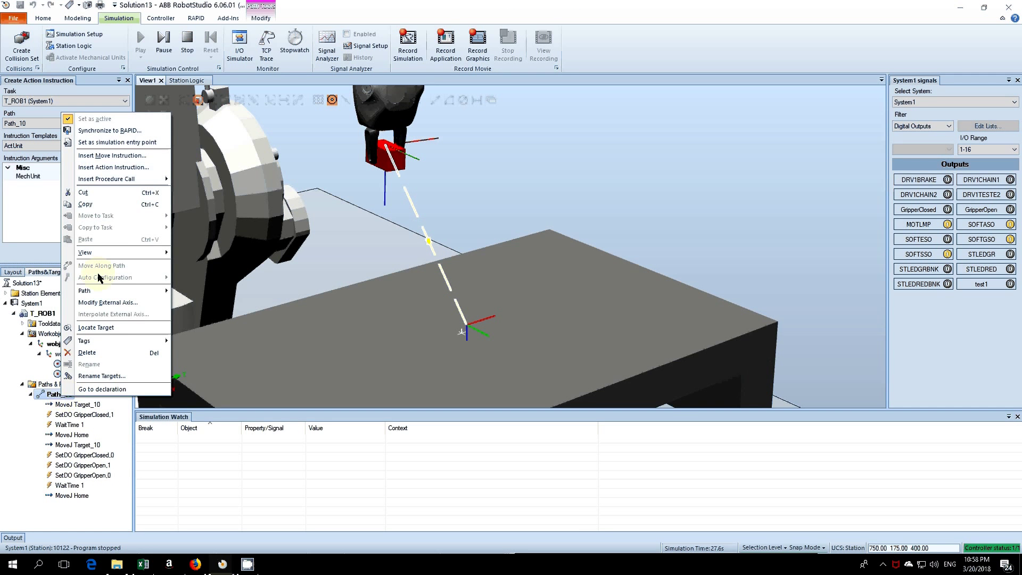
pyautogui.click(189, 42)
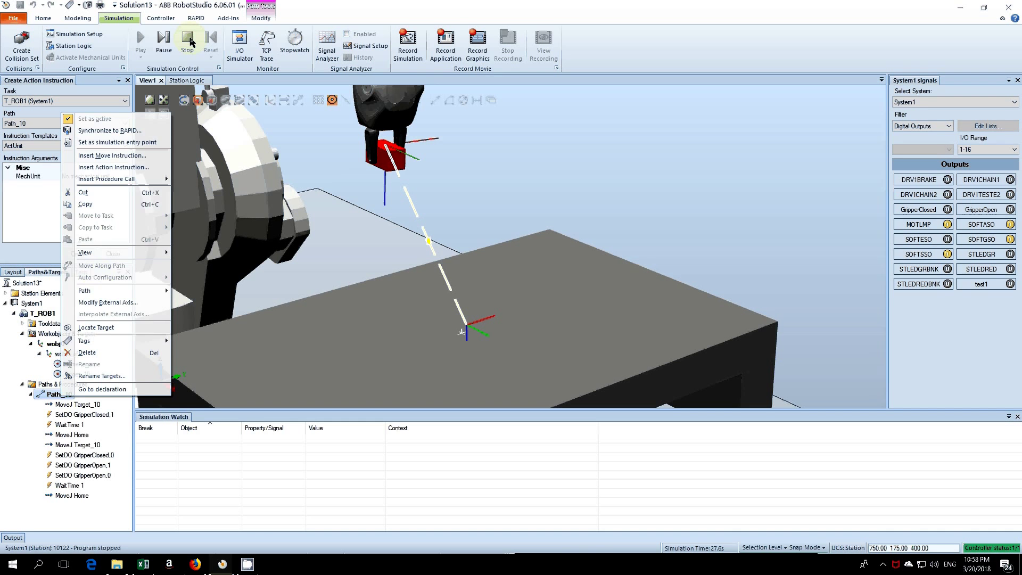
pyautogui.click(141, 41)
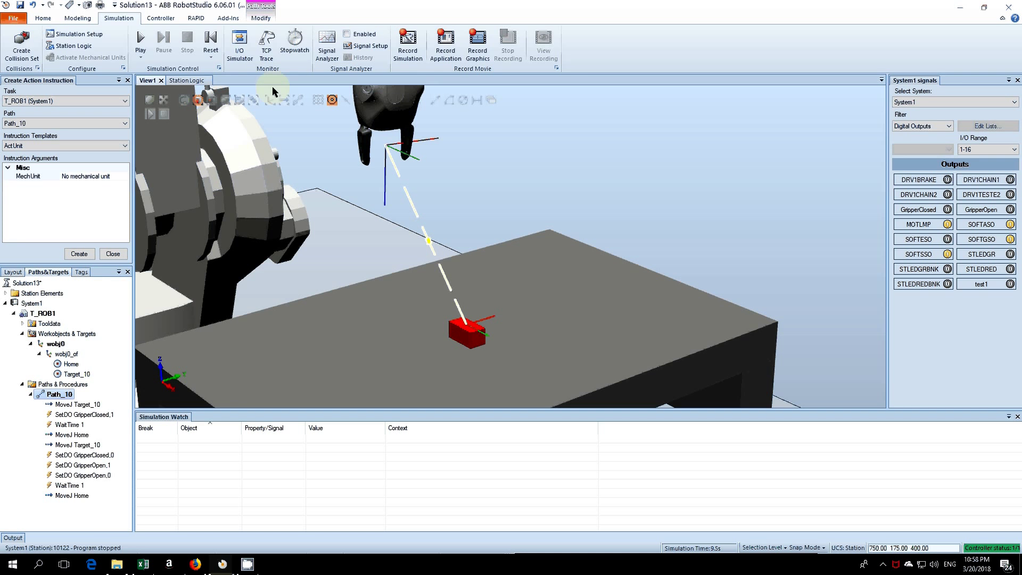
pyautogui.click(211, 38)
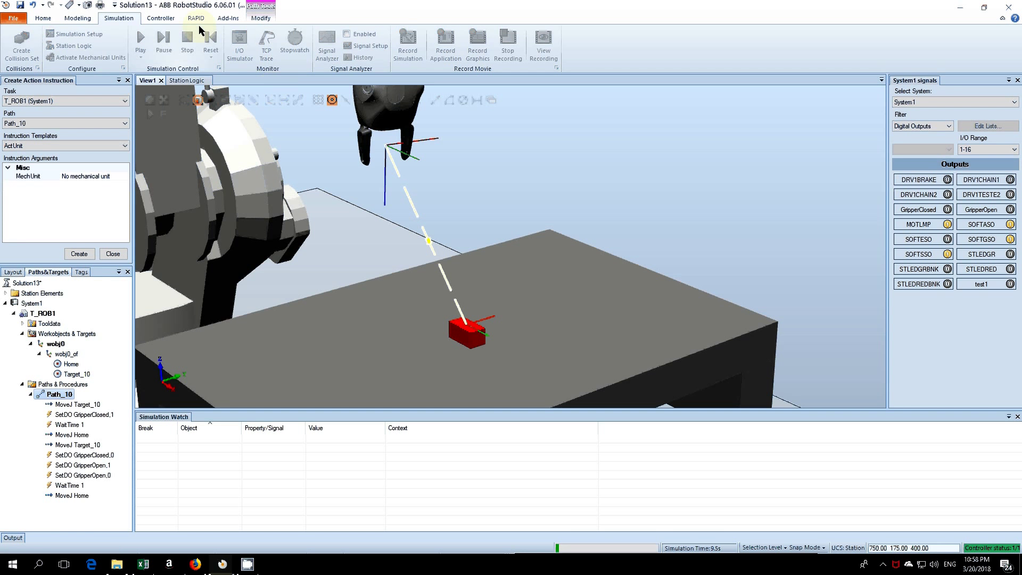